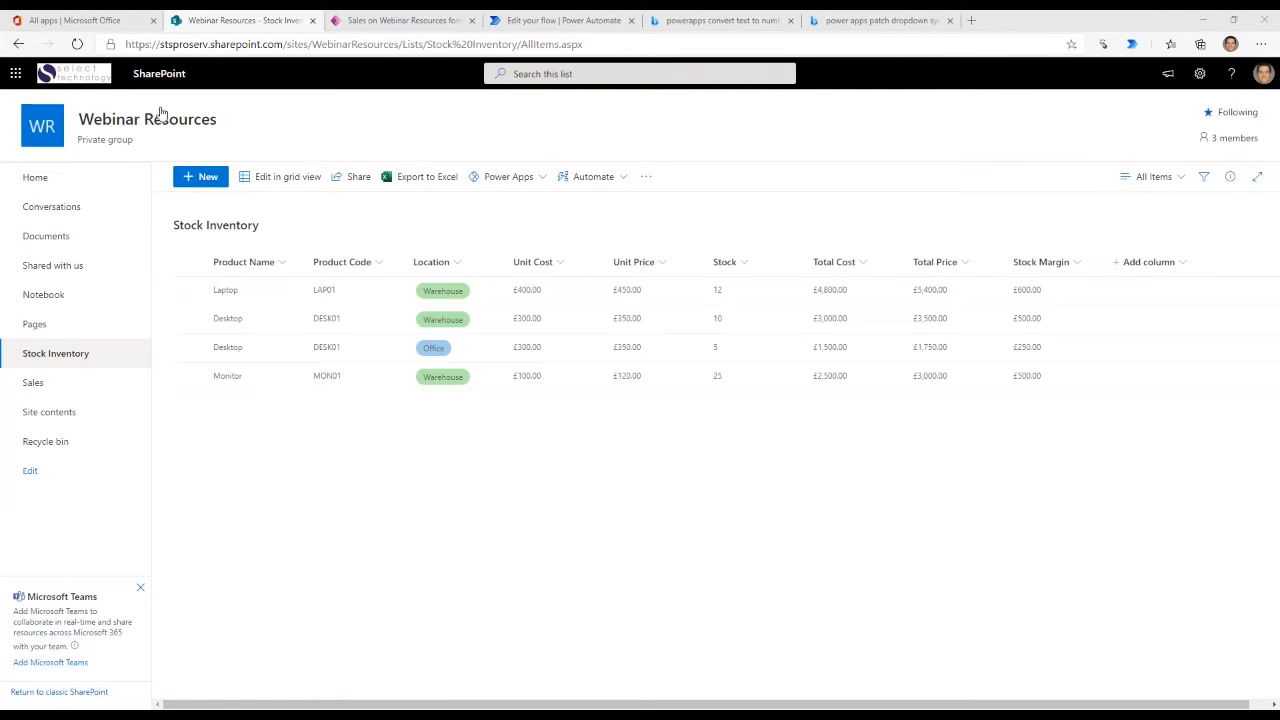
drag(229, 123, 92, 122)
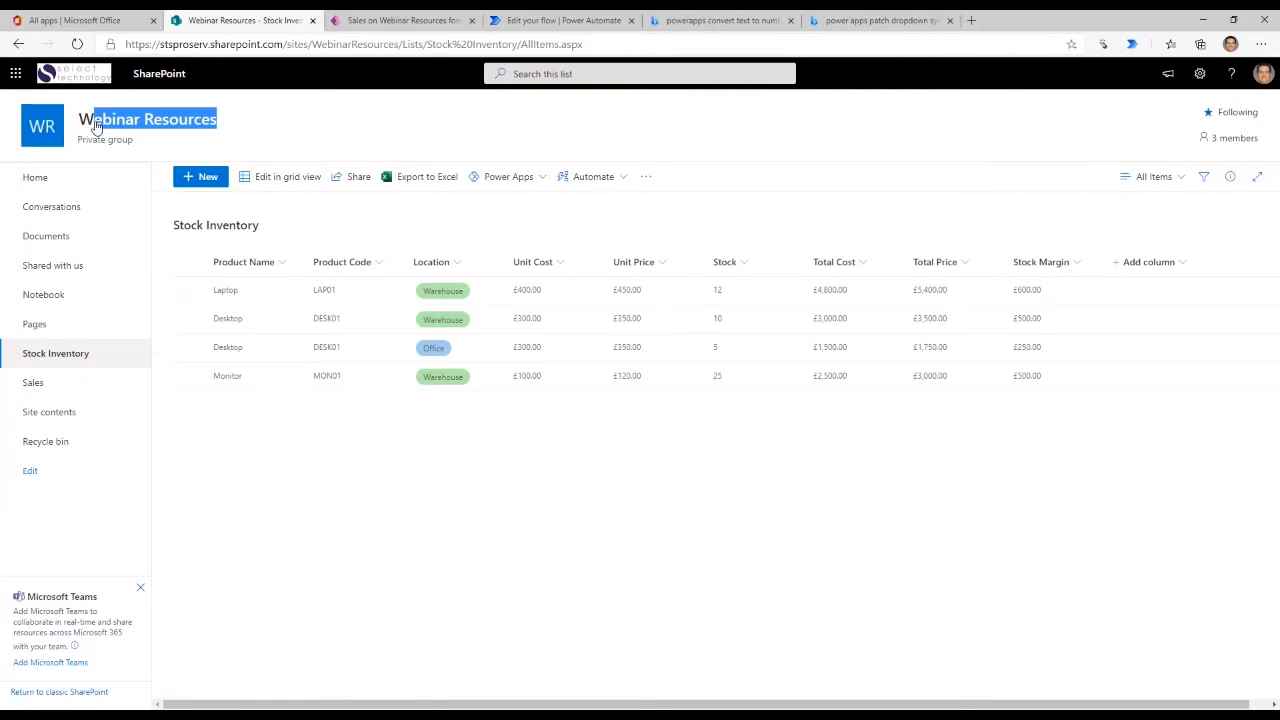
click(449, 139)
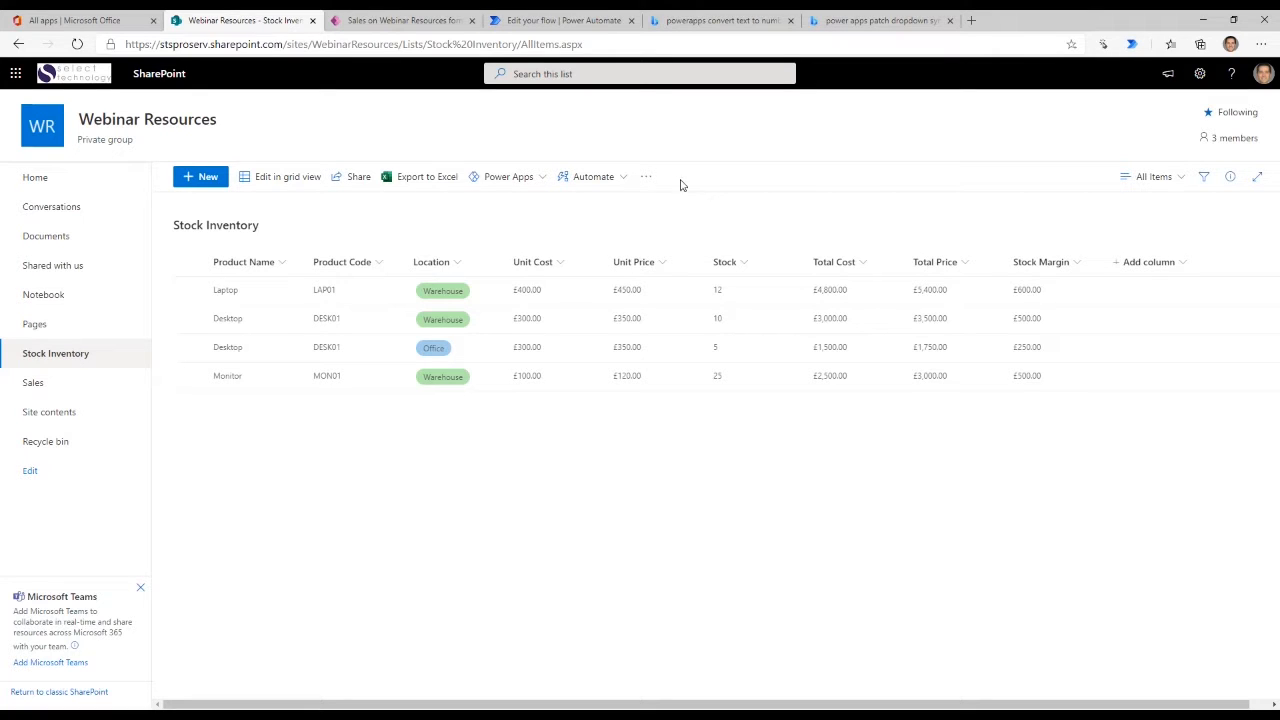
- Open the Webinar Resources site's home page and look at the types of content that can be created there
click(29, 180)
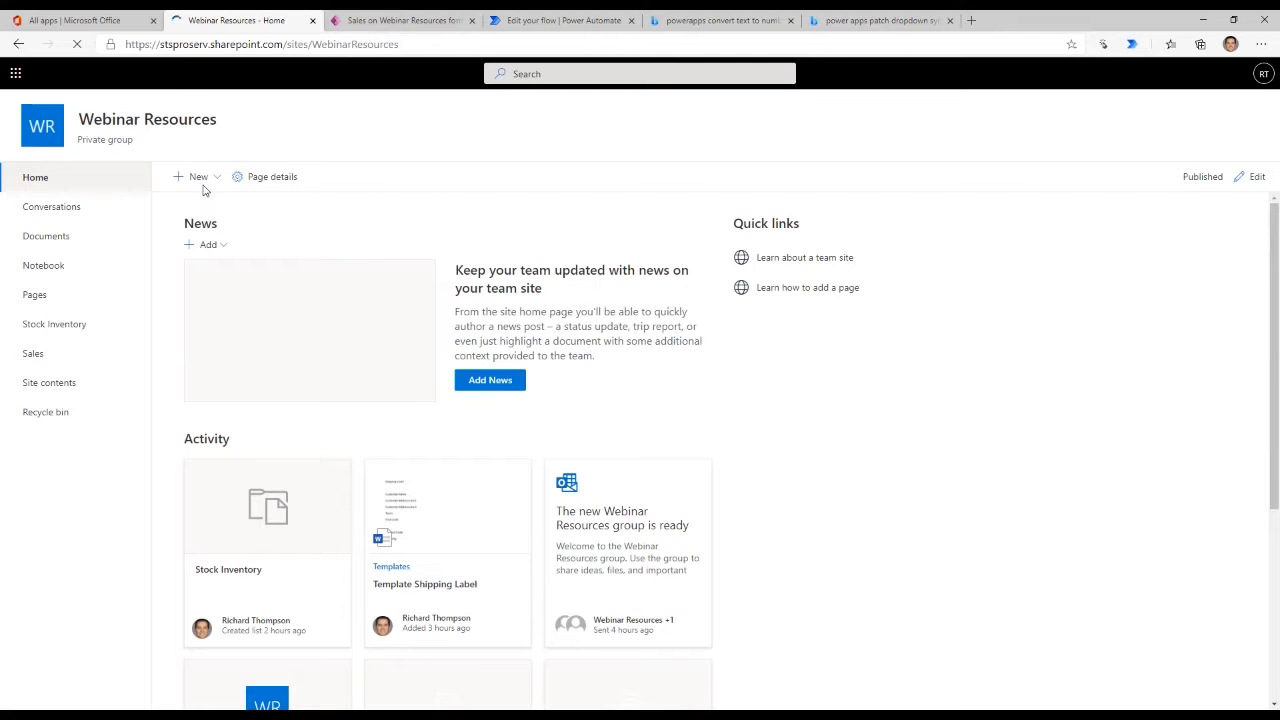
click(220, 177)
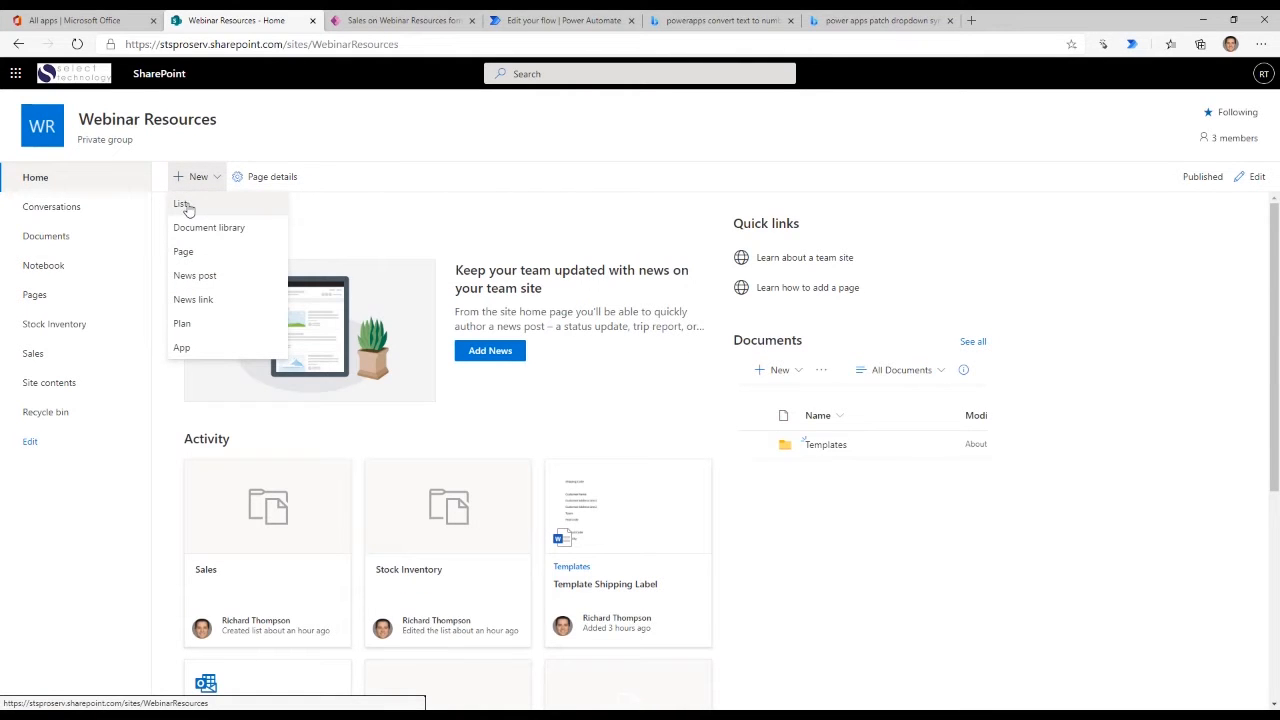
- Switch to Microsoft Lists from the Office 365 apps page and display only My lists
click(85, 21)
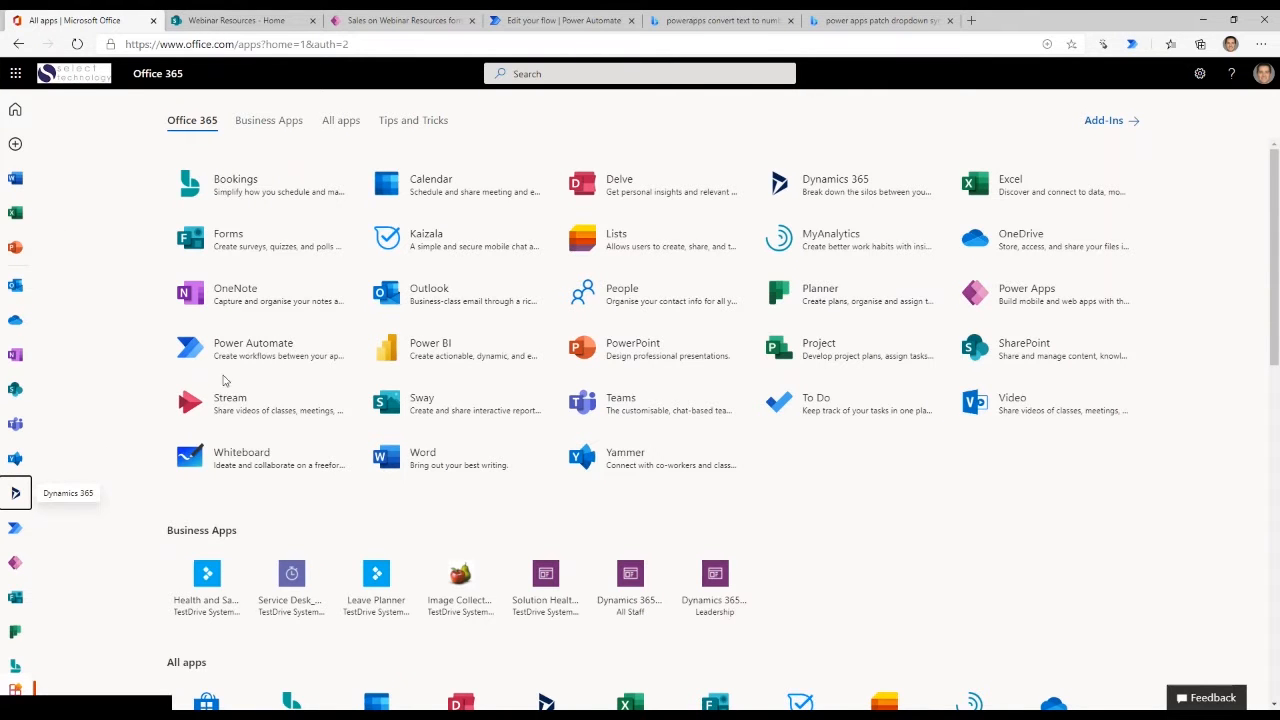
click(614, 249)
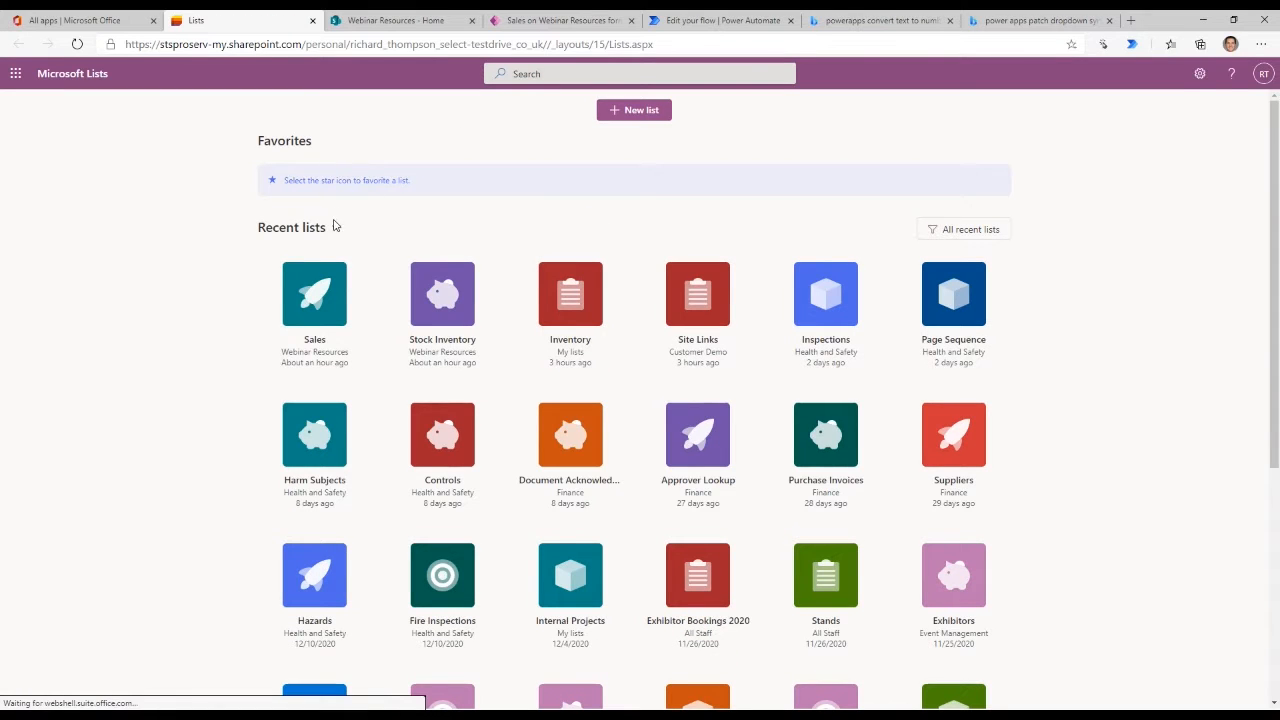
click(334, 226)
click(292, 271)
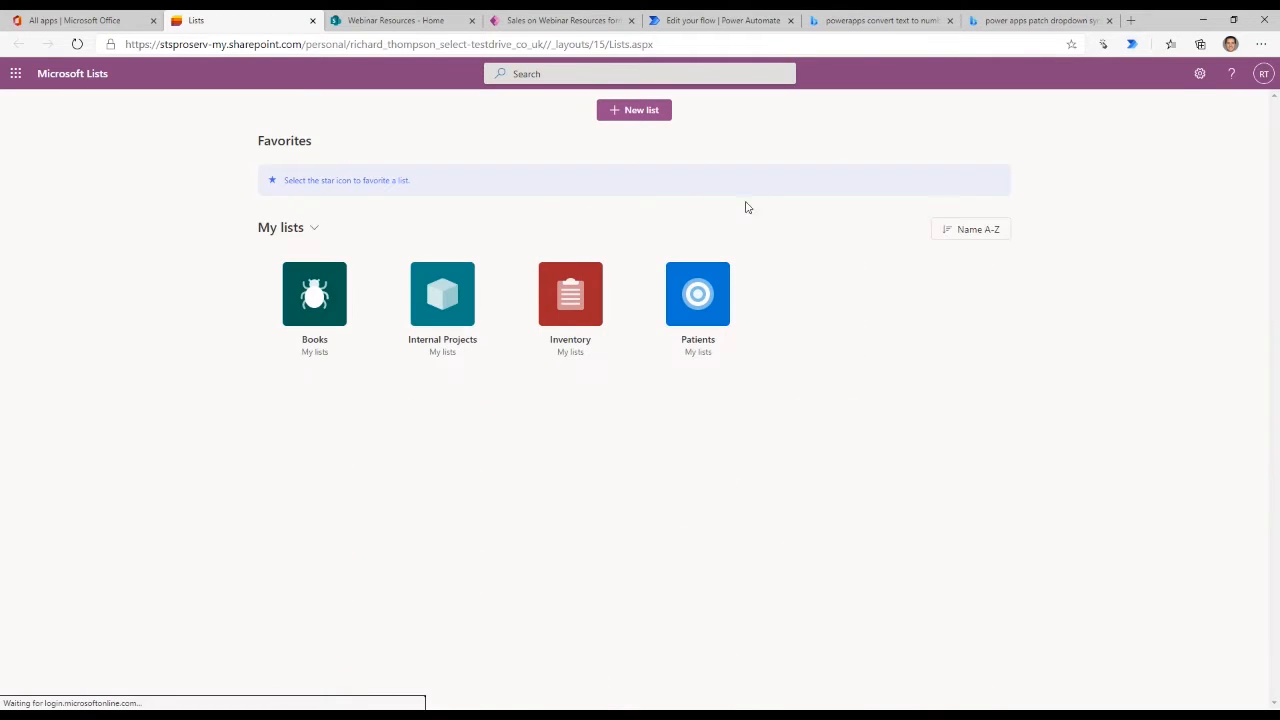
- Start a new blank list and choose the Webinar Resources site as its save location
click(649, 112)
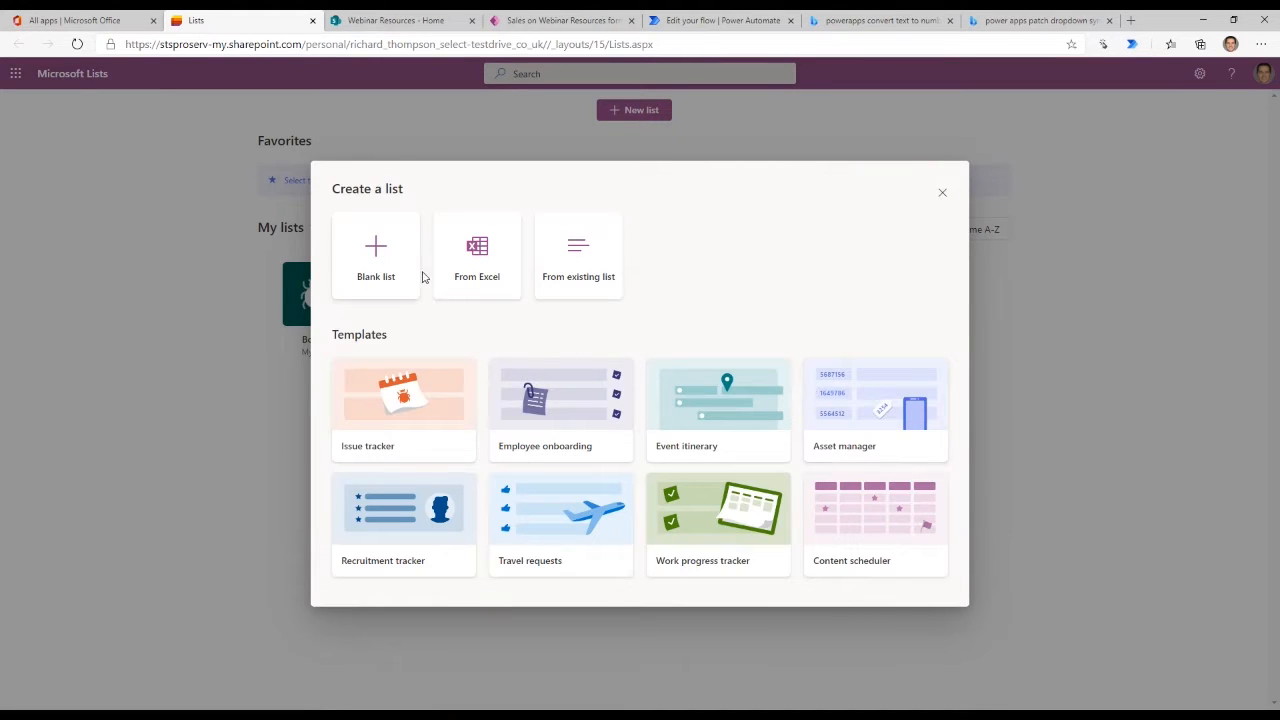
click(371, 263)
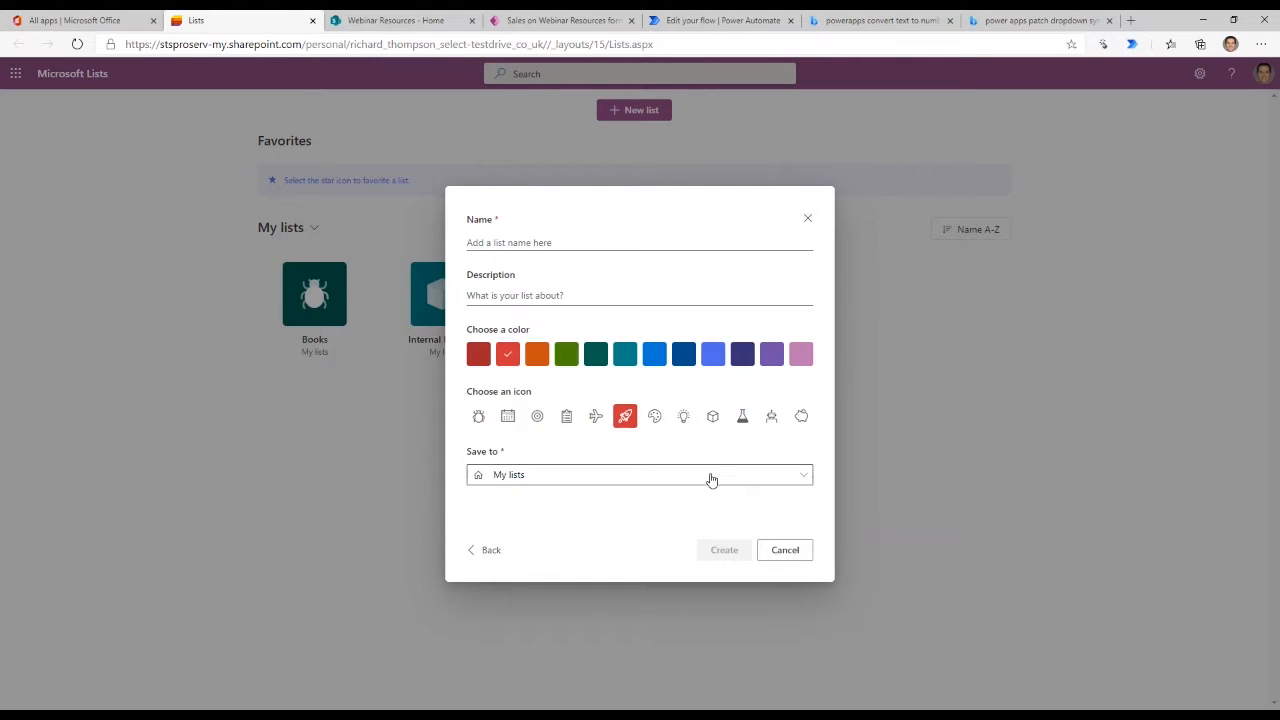
click(708, 477)
scroll(700, 366, down, 2)
scroll(704, 366, up, 1)
scroll(704, 366, up, 3)
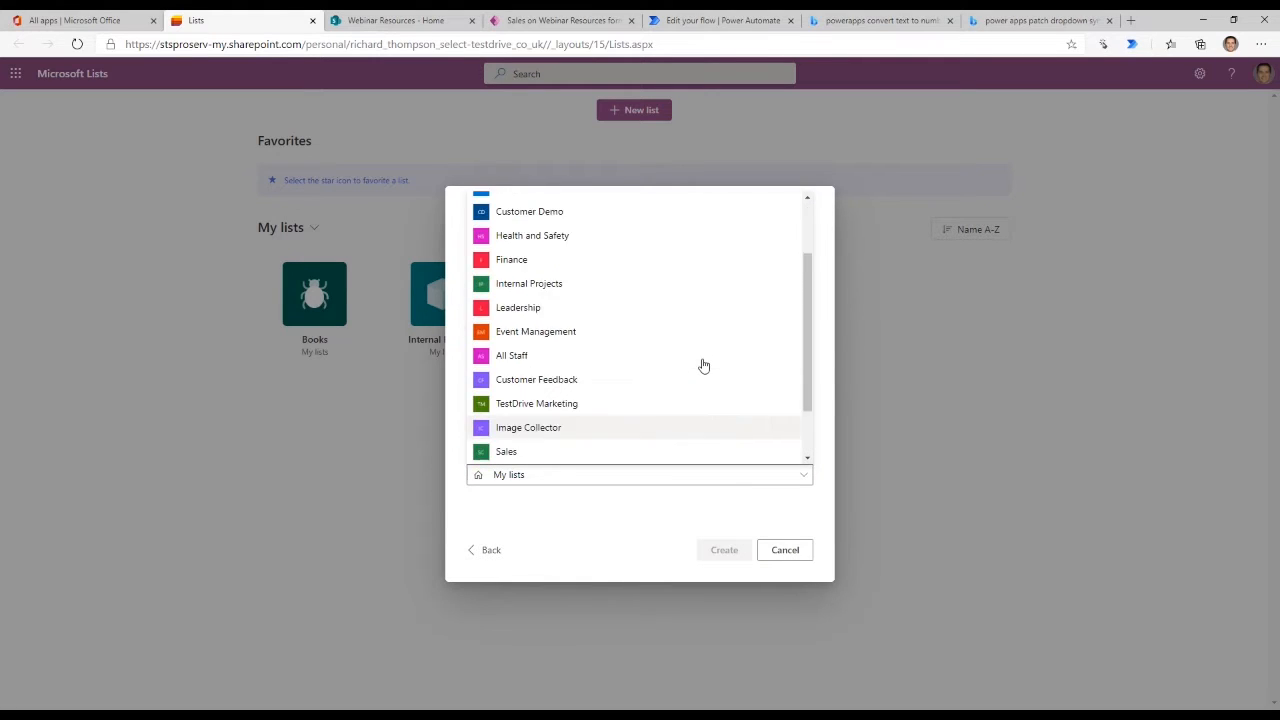
click(544, 276)
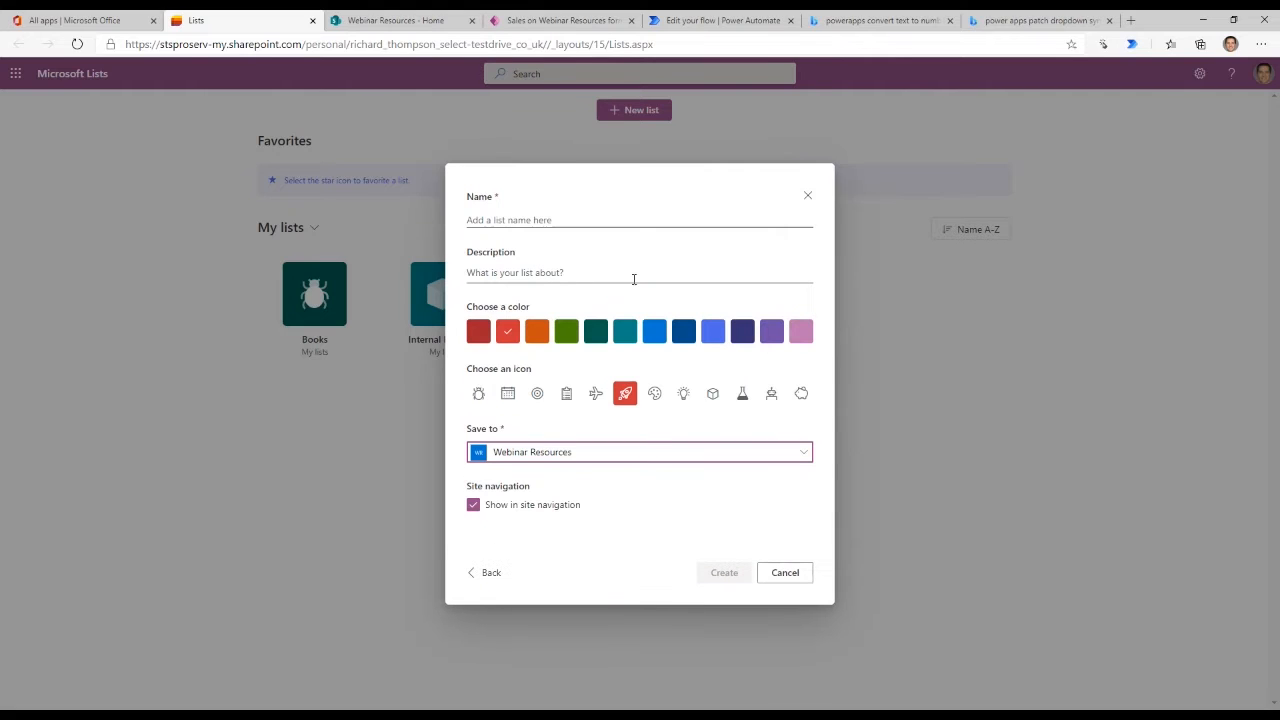
- Name the list "Second Inventory", give it the clipboard icon and the dark red color, and create it
click(566, 394)
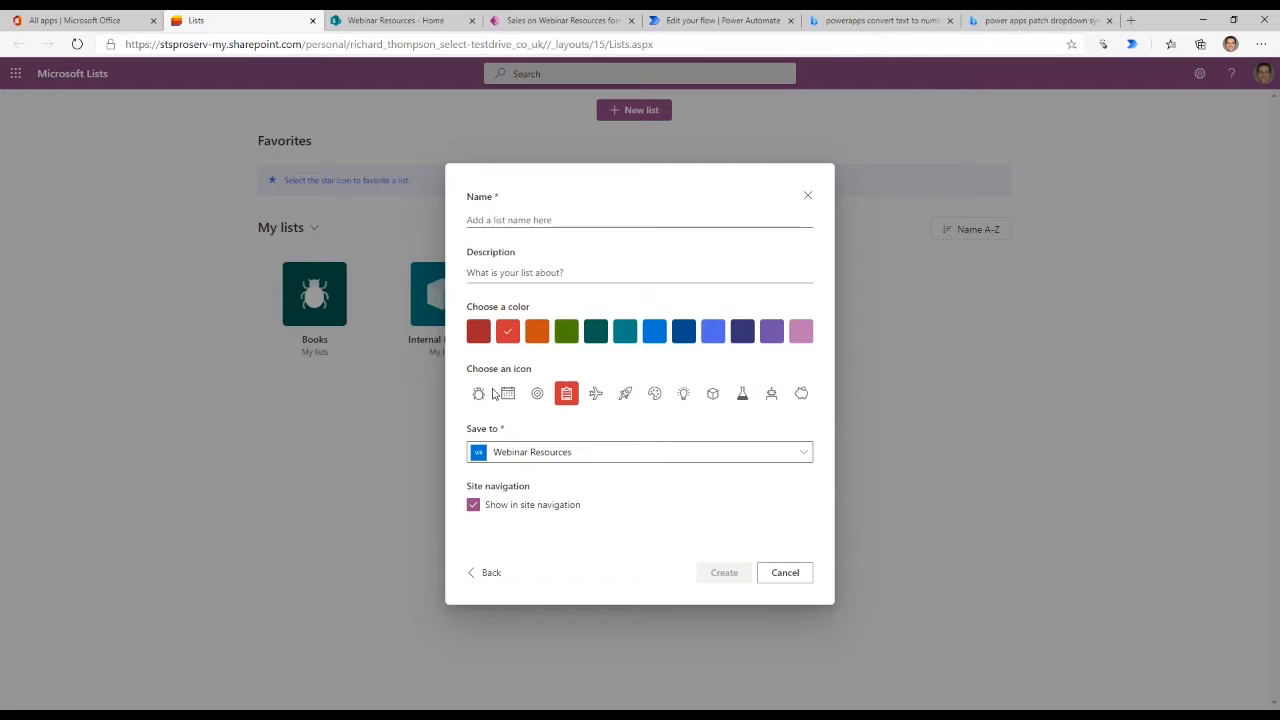
click(501, 219)
text(Second In)
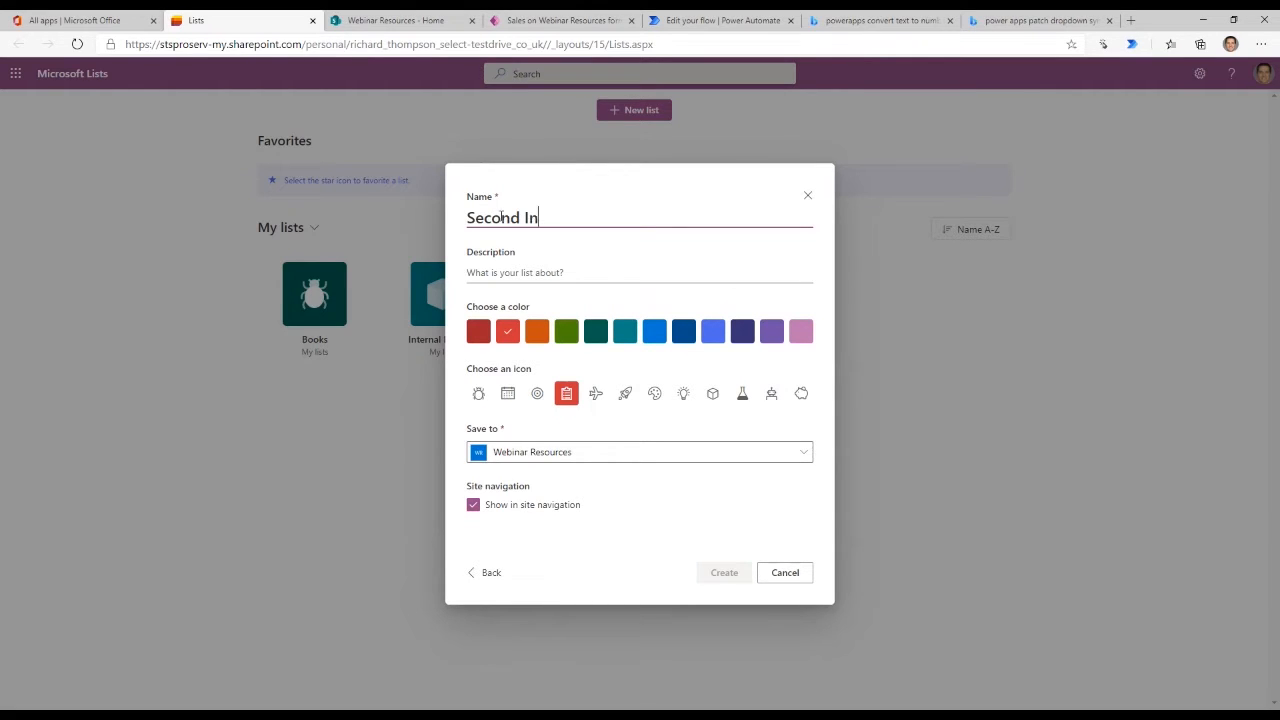
text(ventory)
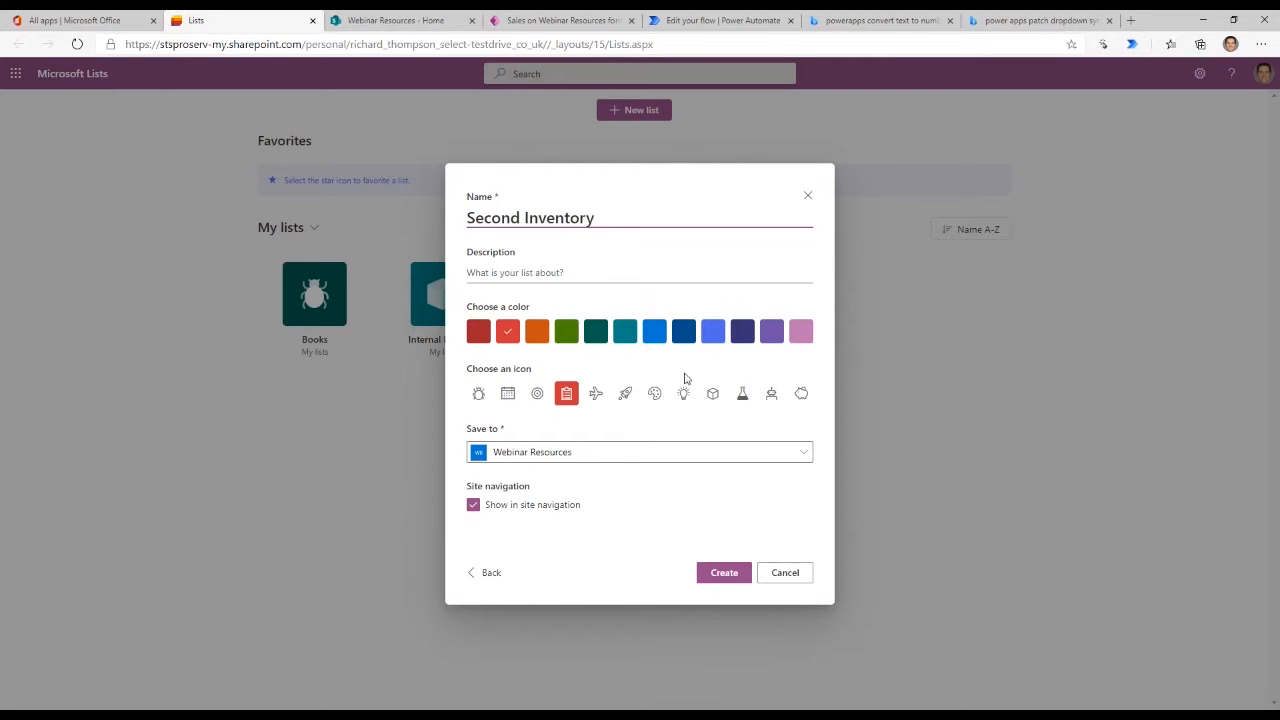
click(478, 331)
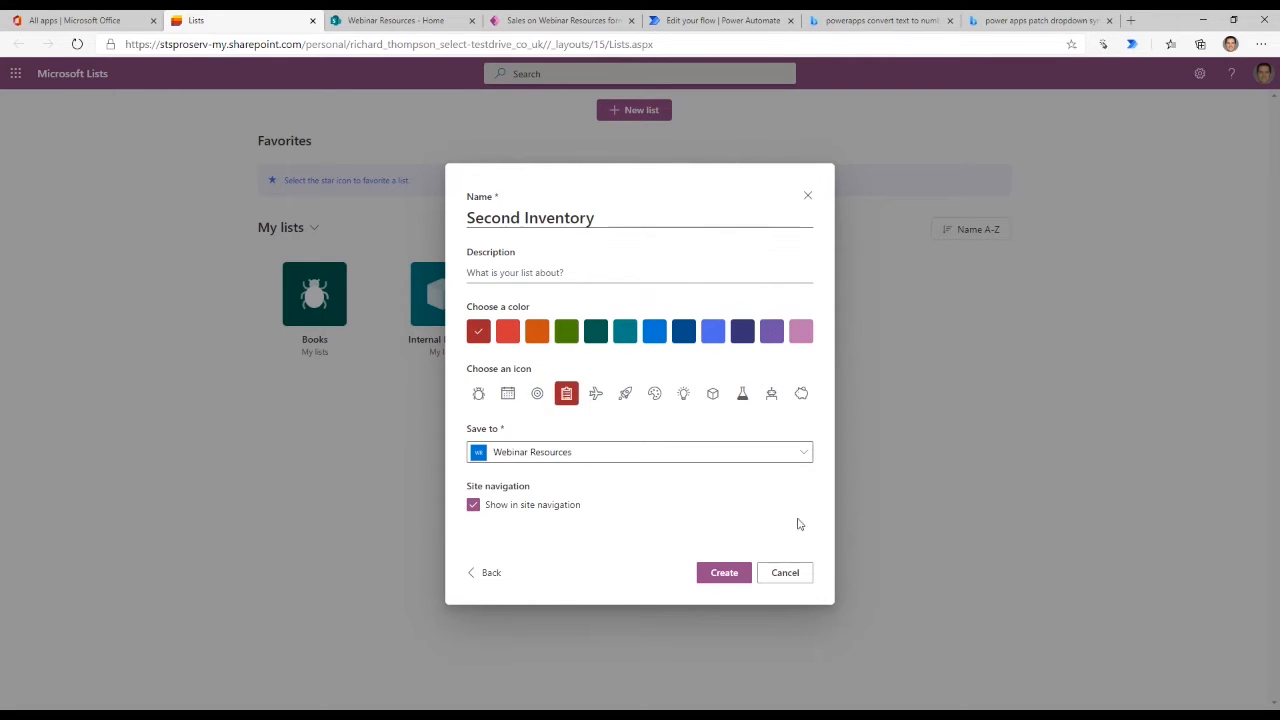
click(729, 580)
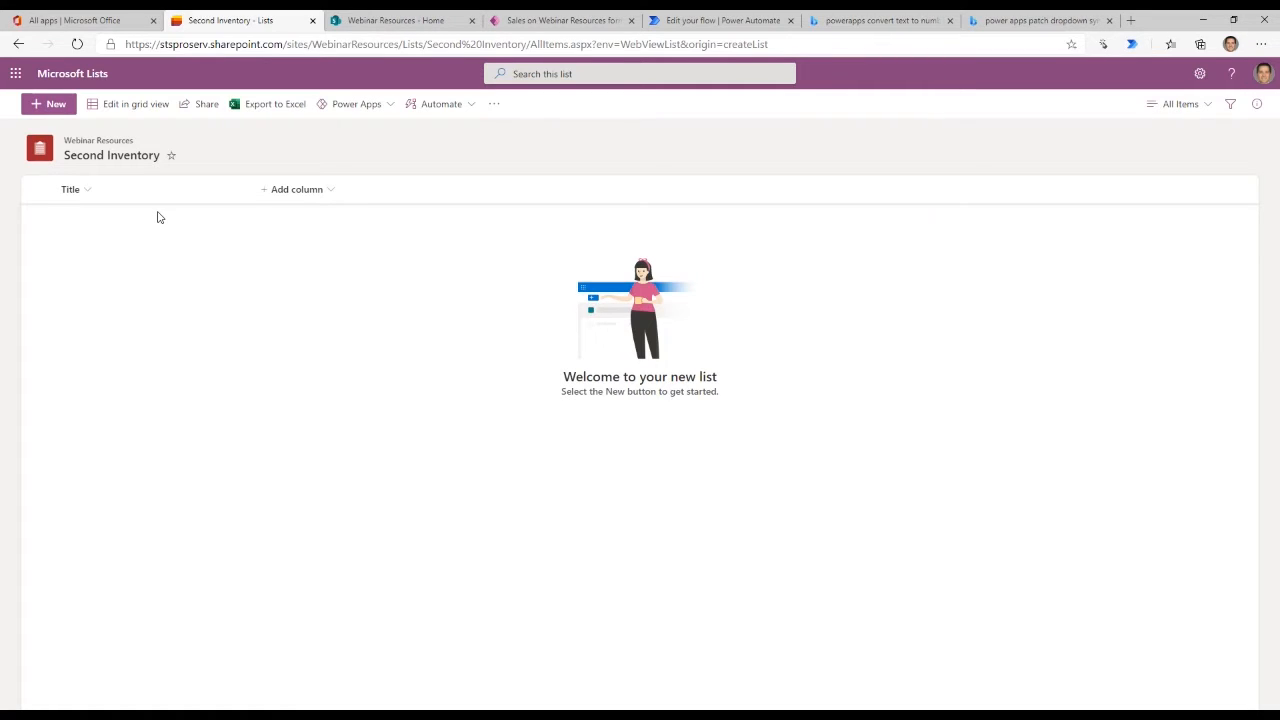
- Start a single line of text column named "Product Name" in the Second Inventory list
click(328, 199)
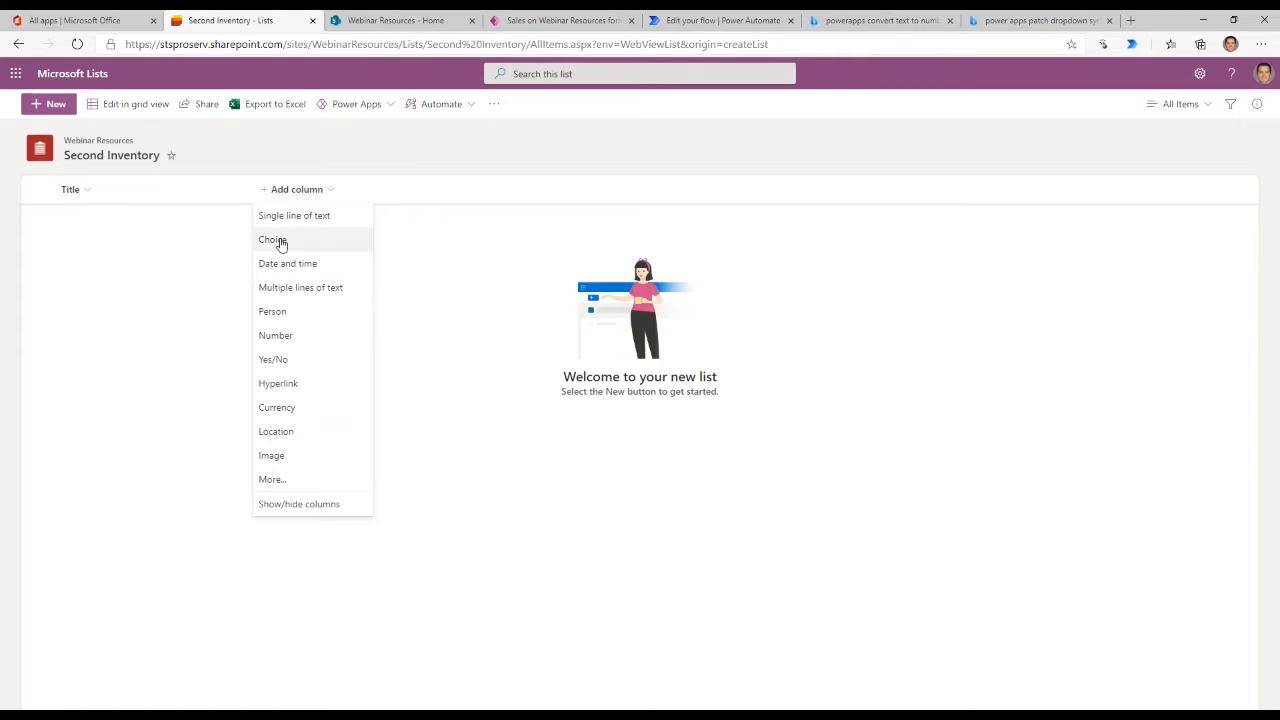
click(385, 20)
click(222, 18)
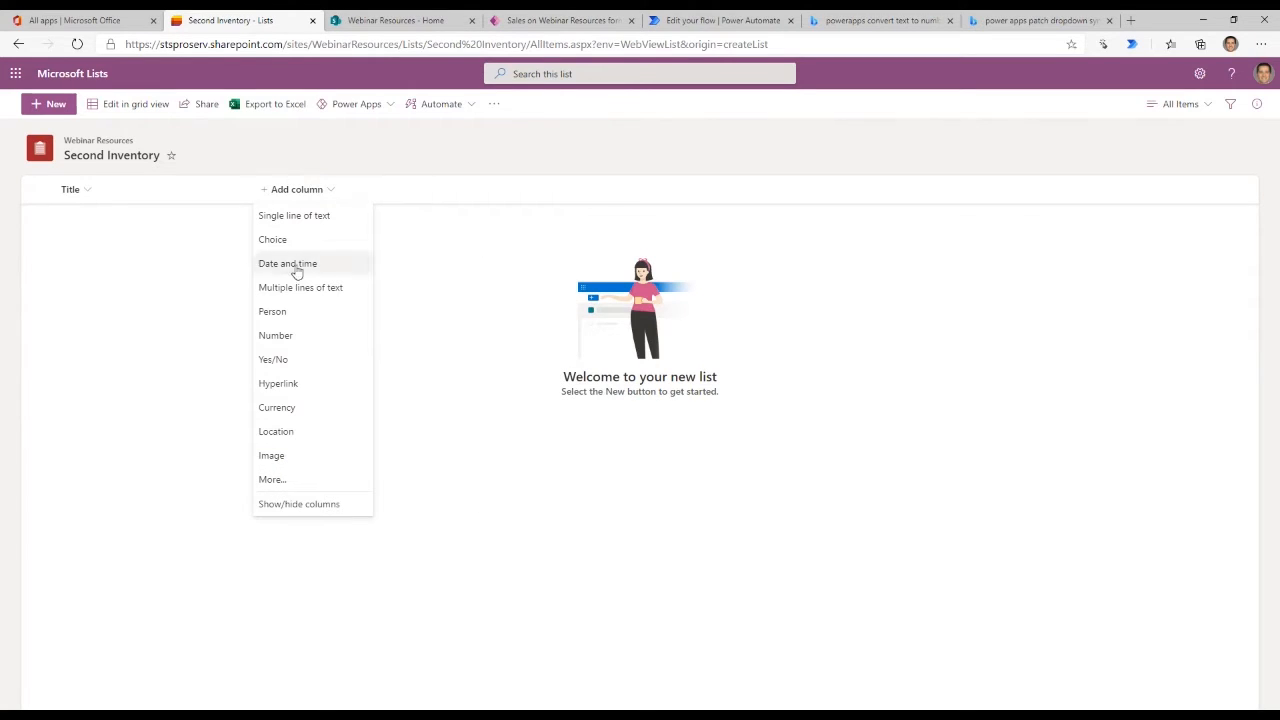
click(315, 218)
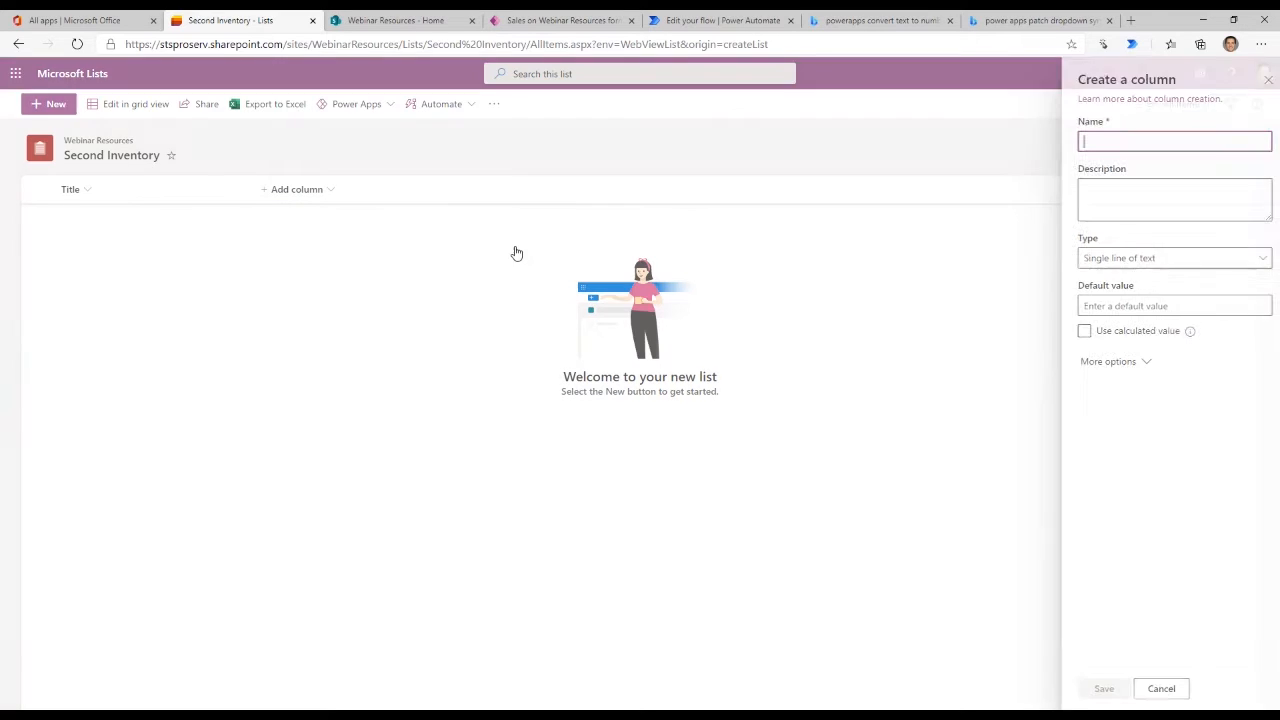
text(Product Name)
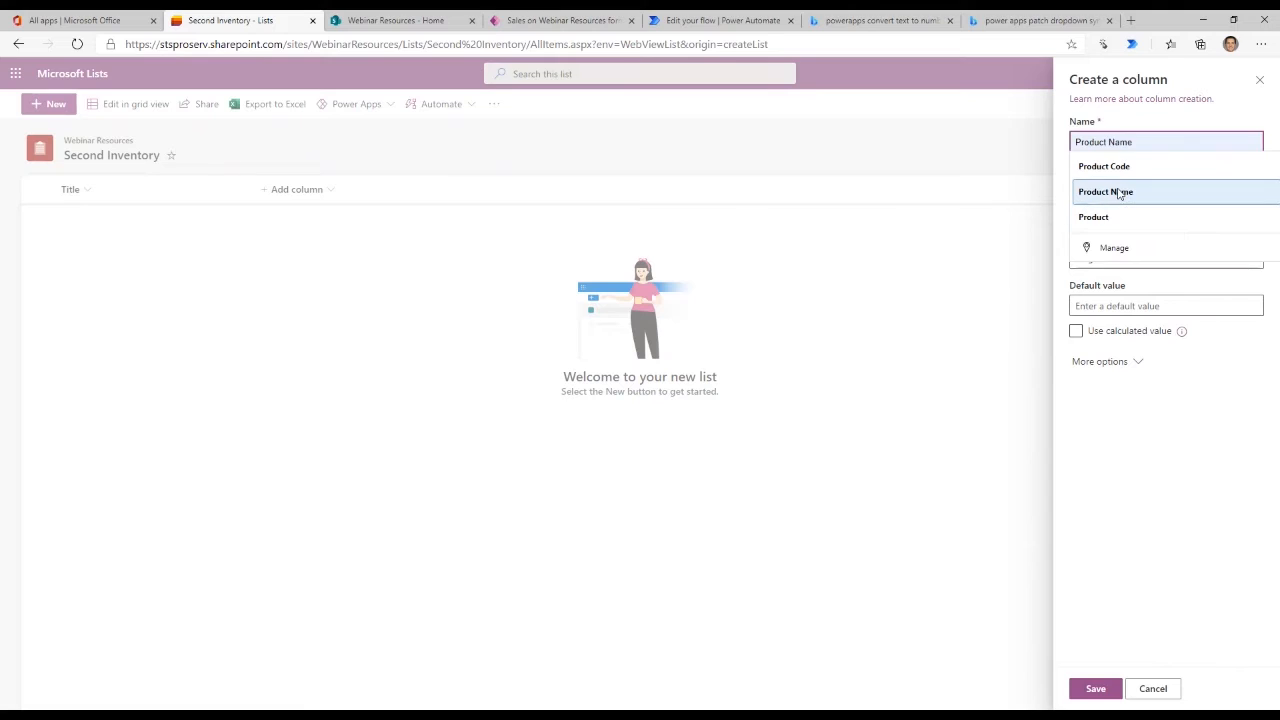
click(1110, 191)
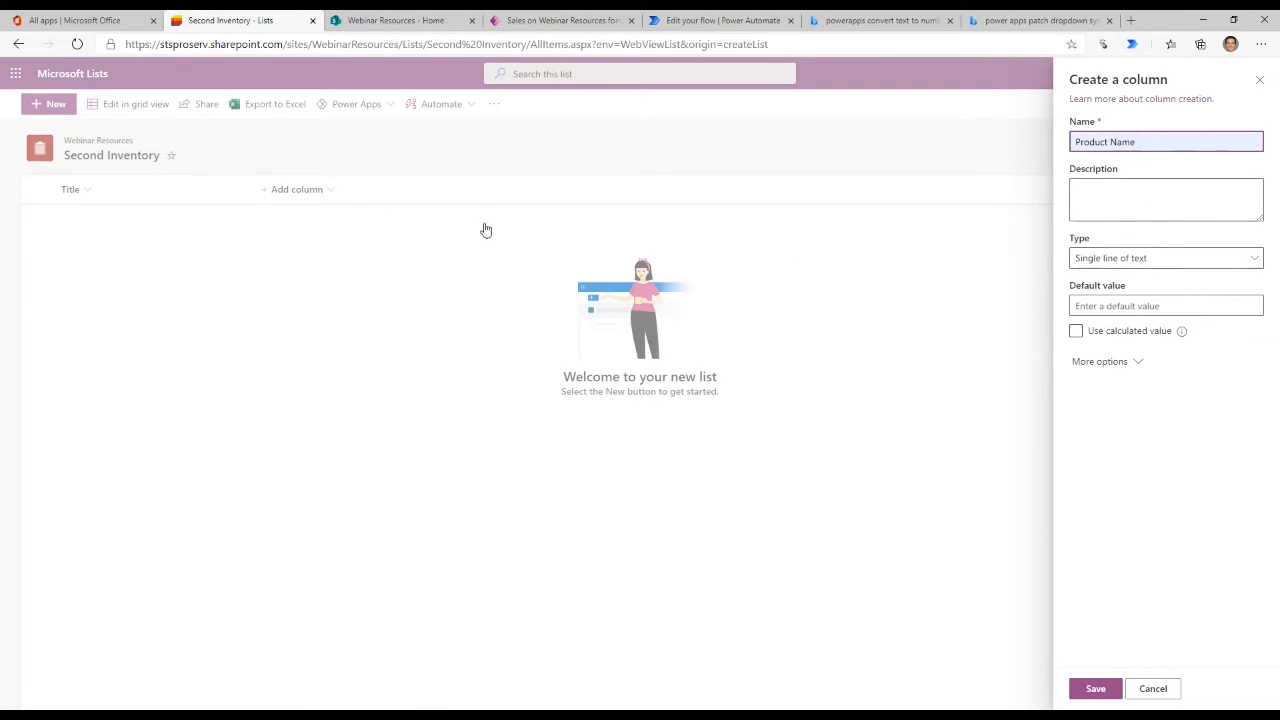
- Keep the single line of text type, require the Product Name column to contain information, and save it
click(1139, 259)
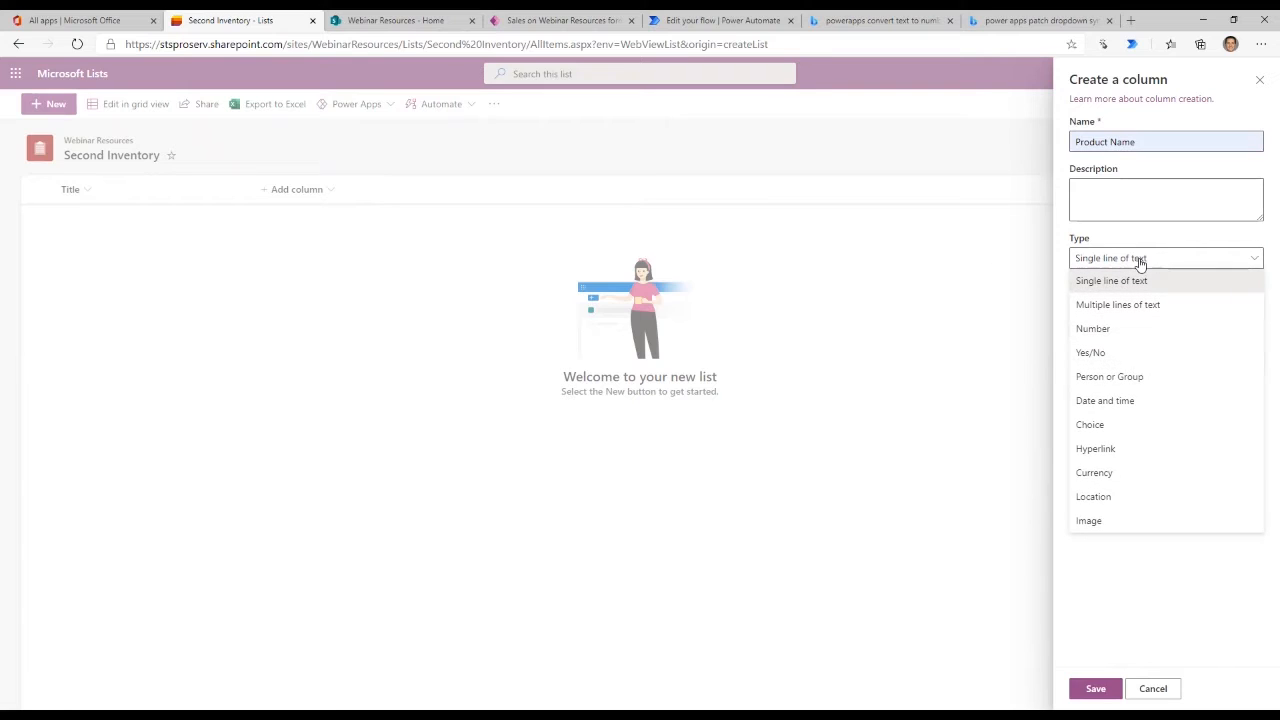
click(1139, 259)
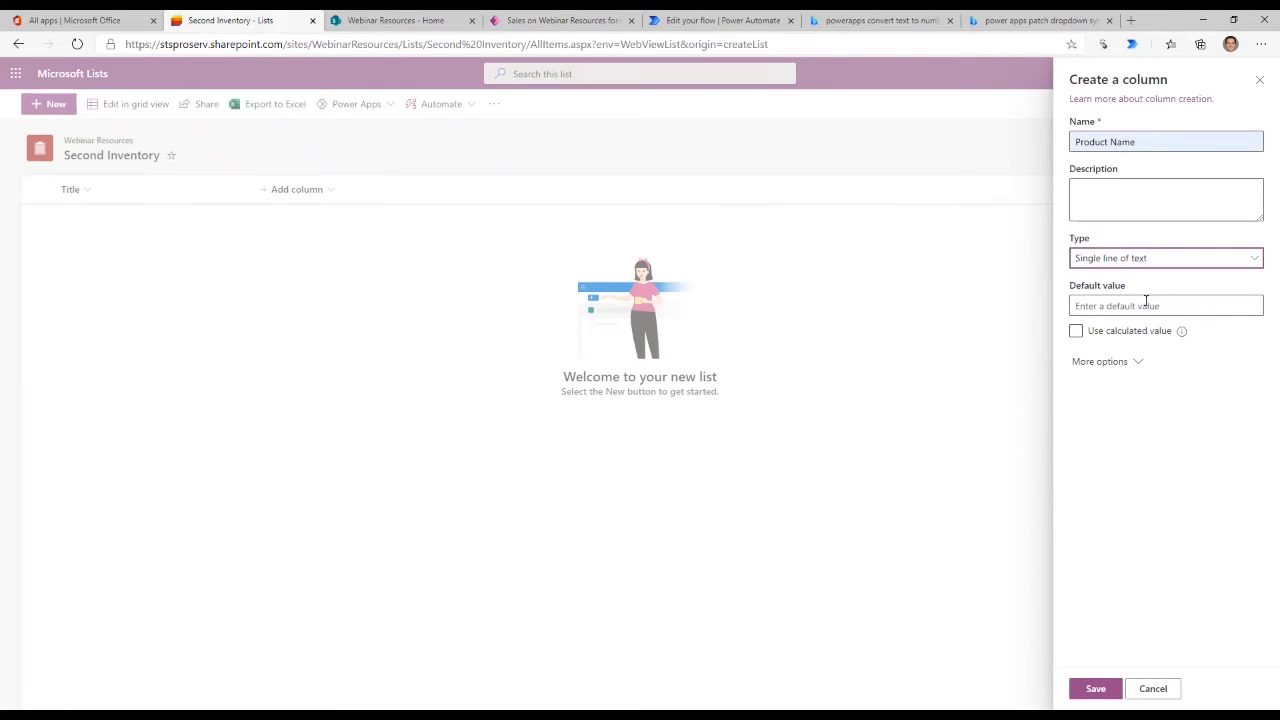
click(1121, 363)
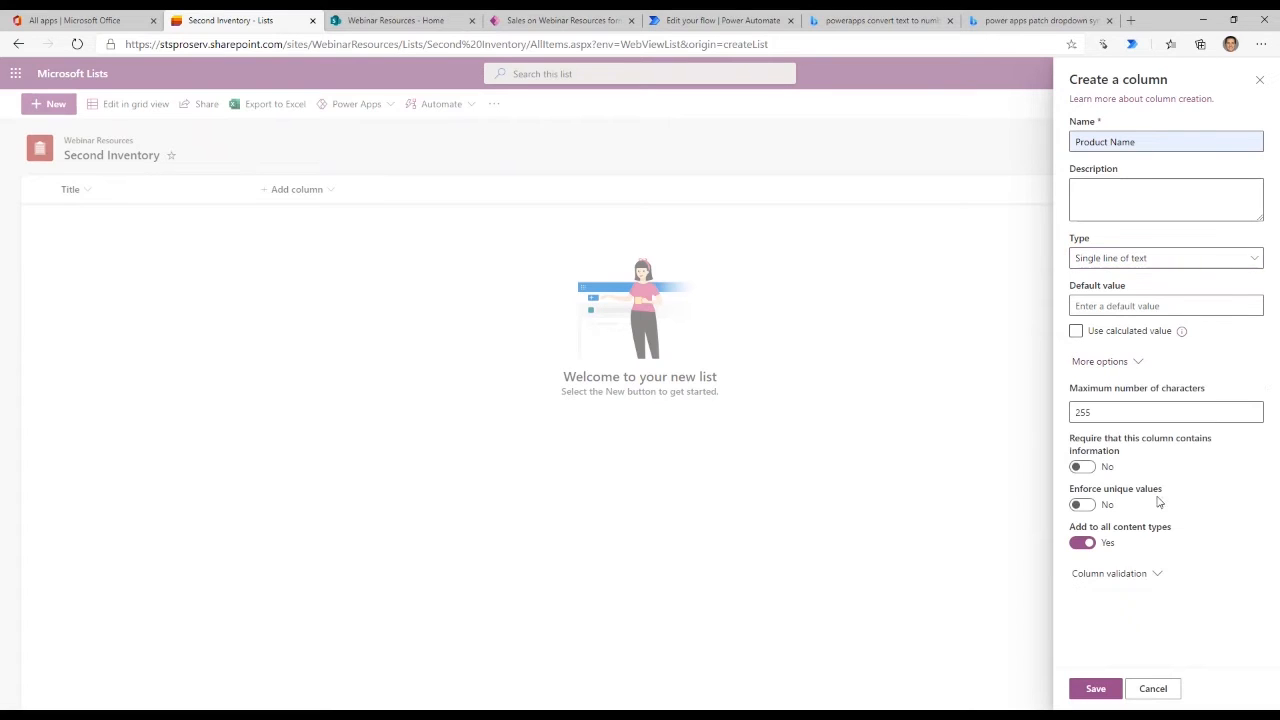
click(1085, 468)
click(1097, 689)
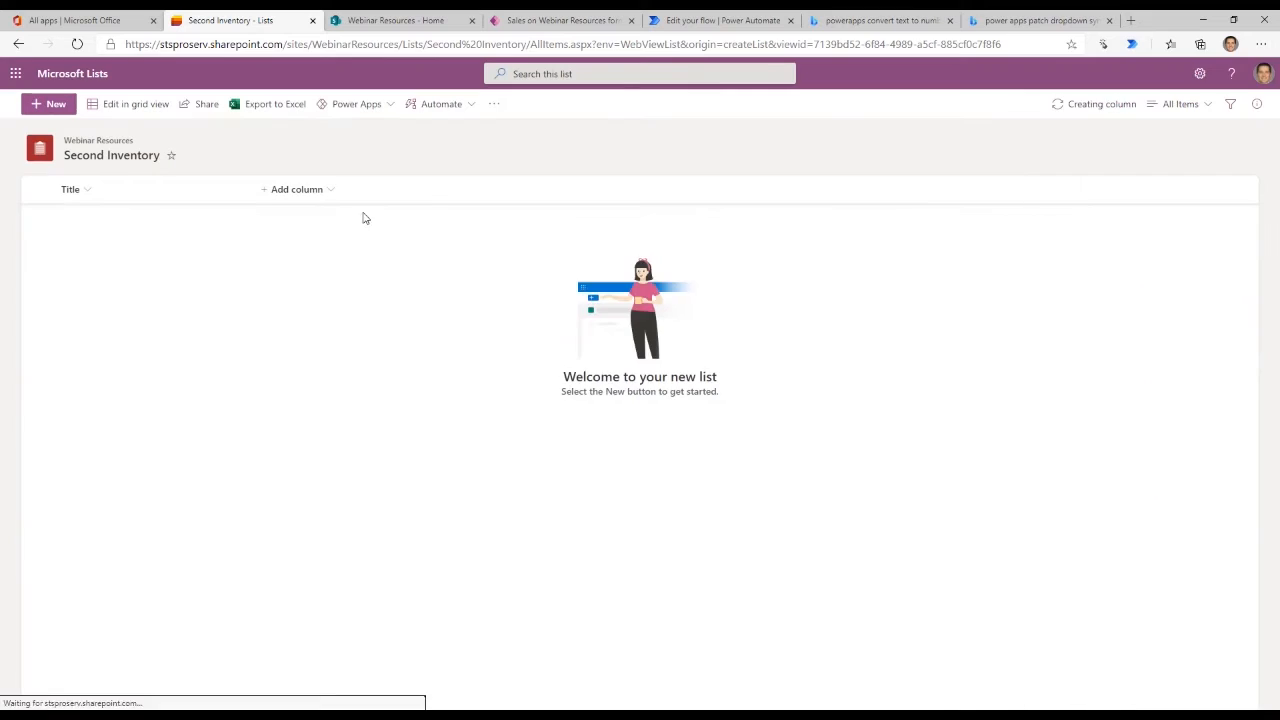
- Add a single line of text column named "Product Code" that is required to contain information
click(395, 191)
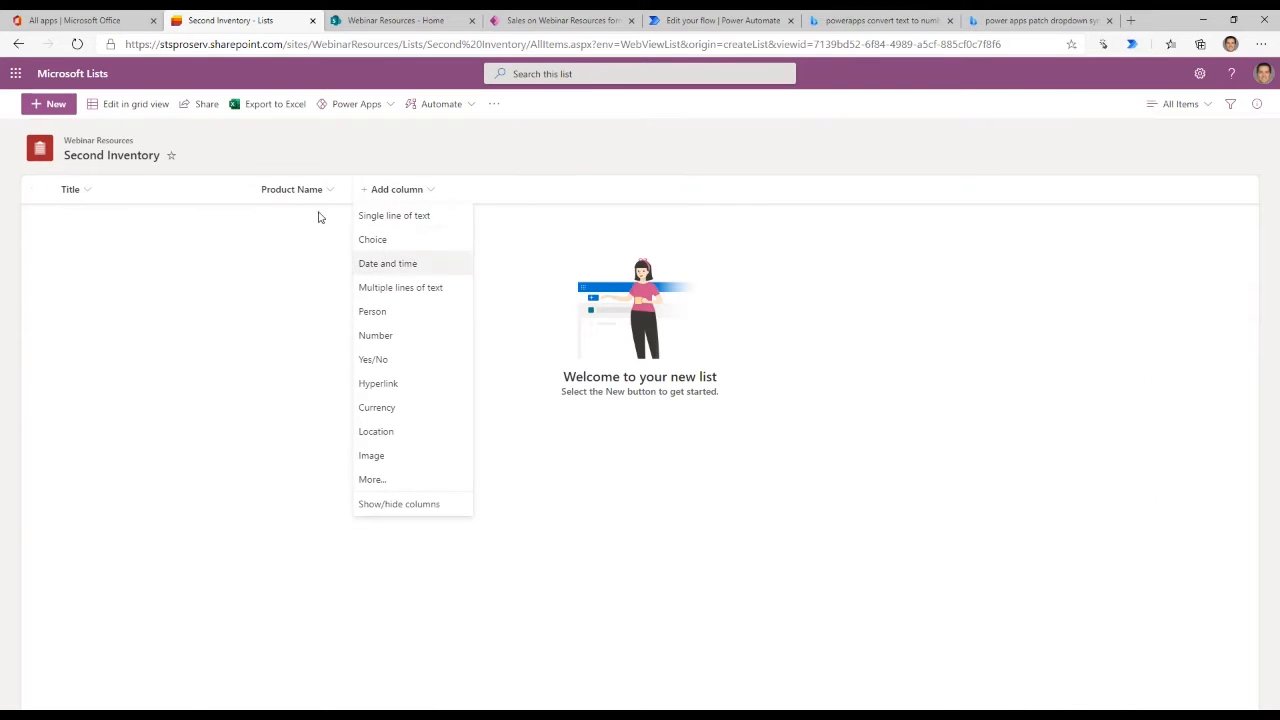
click(427, 219)
text(P)
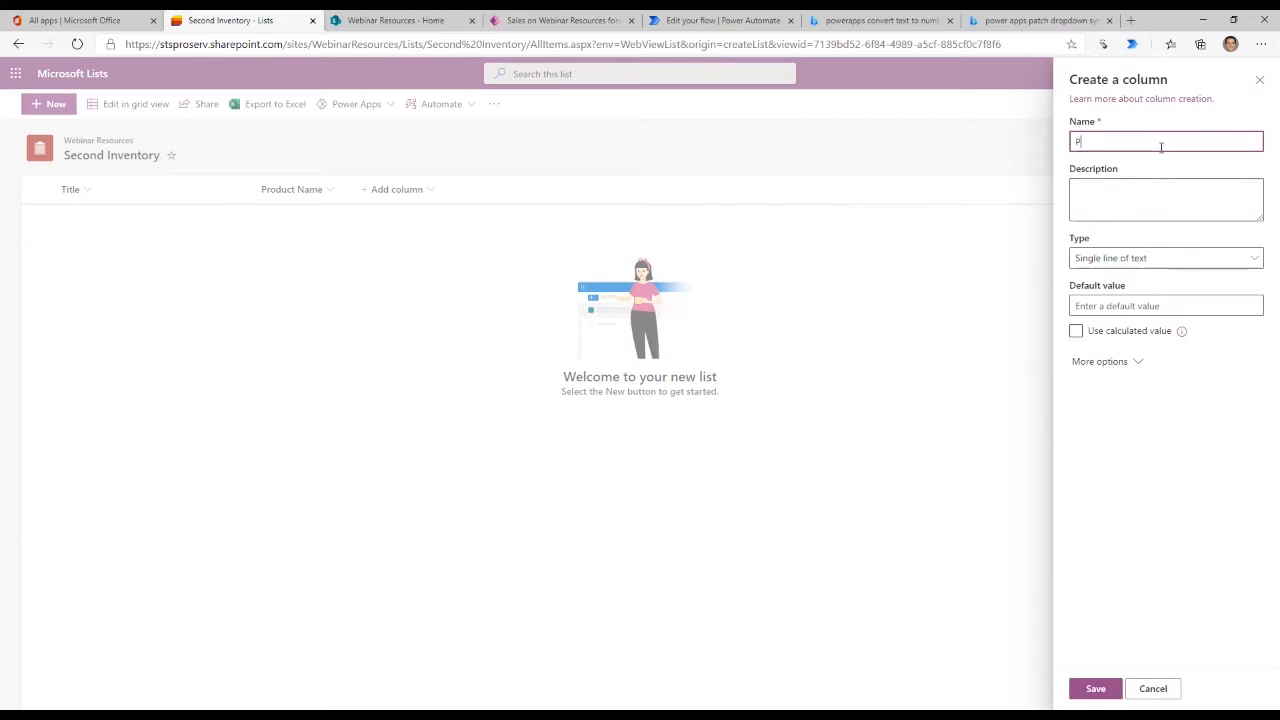
text(roduct Code)
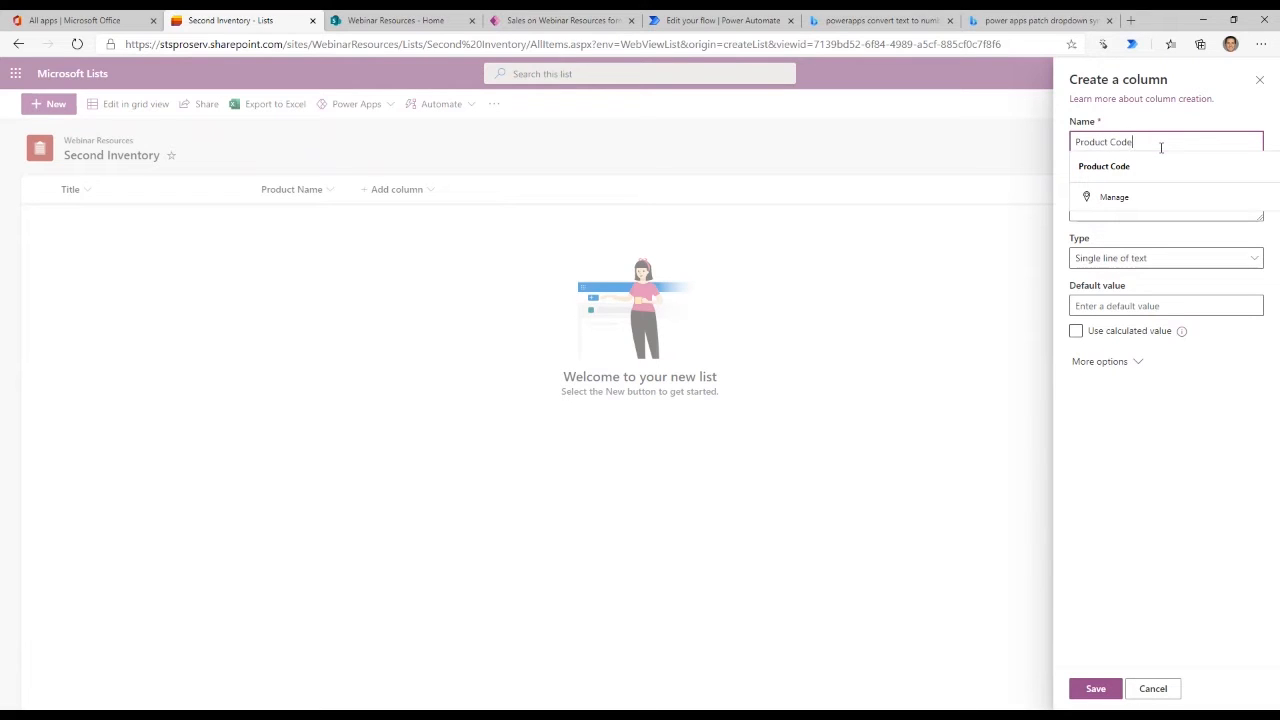
click(1100, 361)
click(1082, 466)
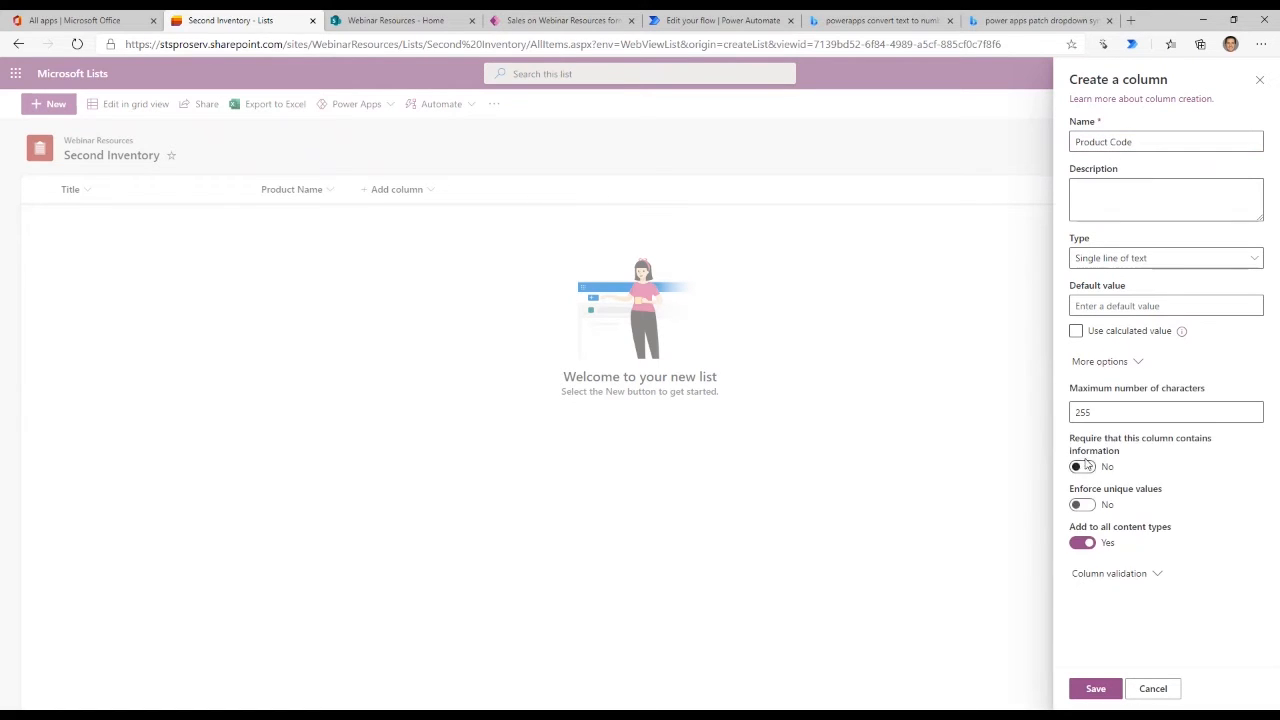
click(1095, 688)
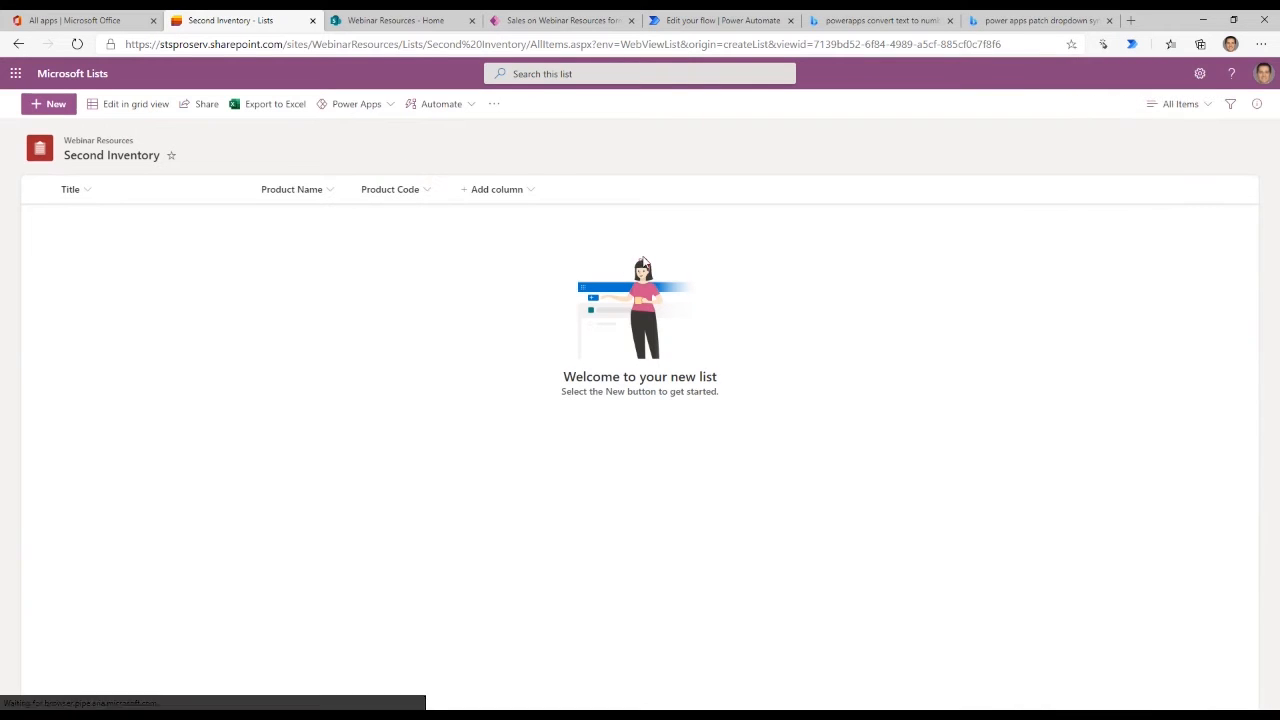
- Start a Choice column named "Location" in the Second Inventory list
click(507, 185)
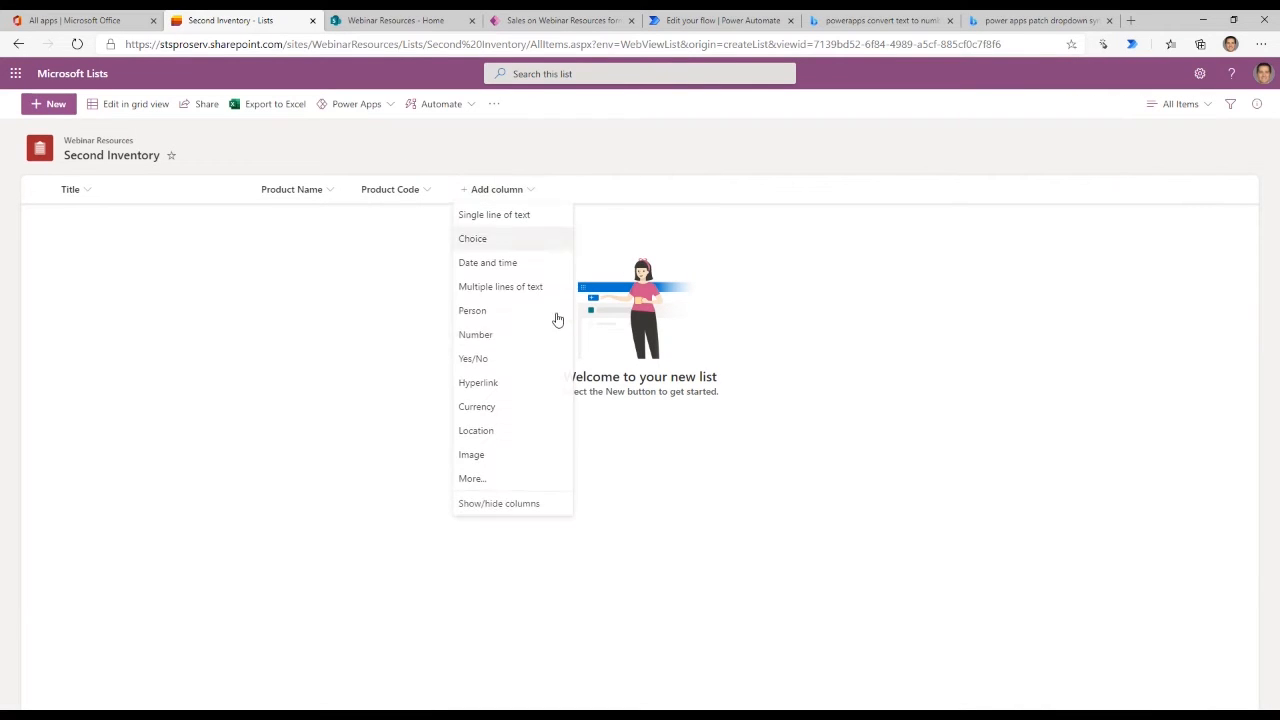
click(476, 242)
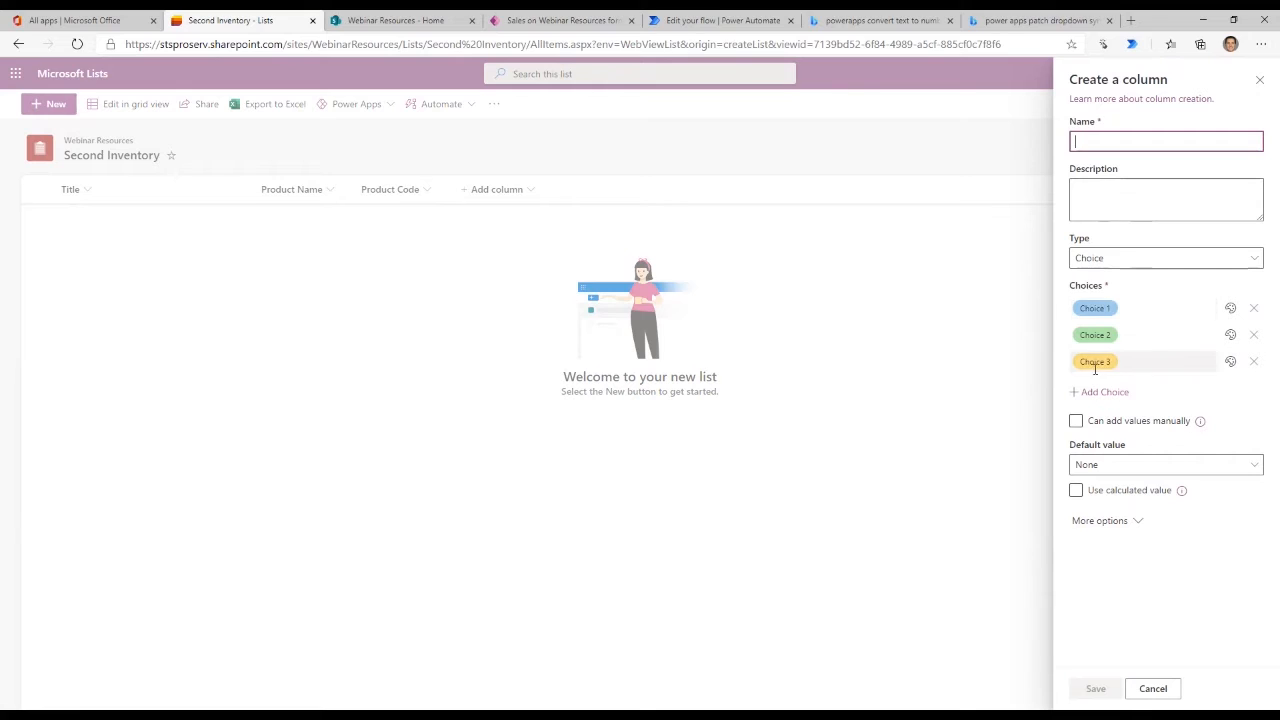
click(1099, 138)
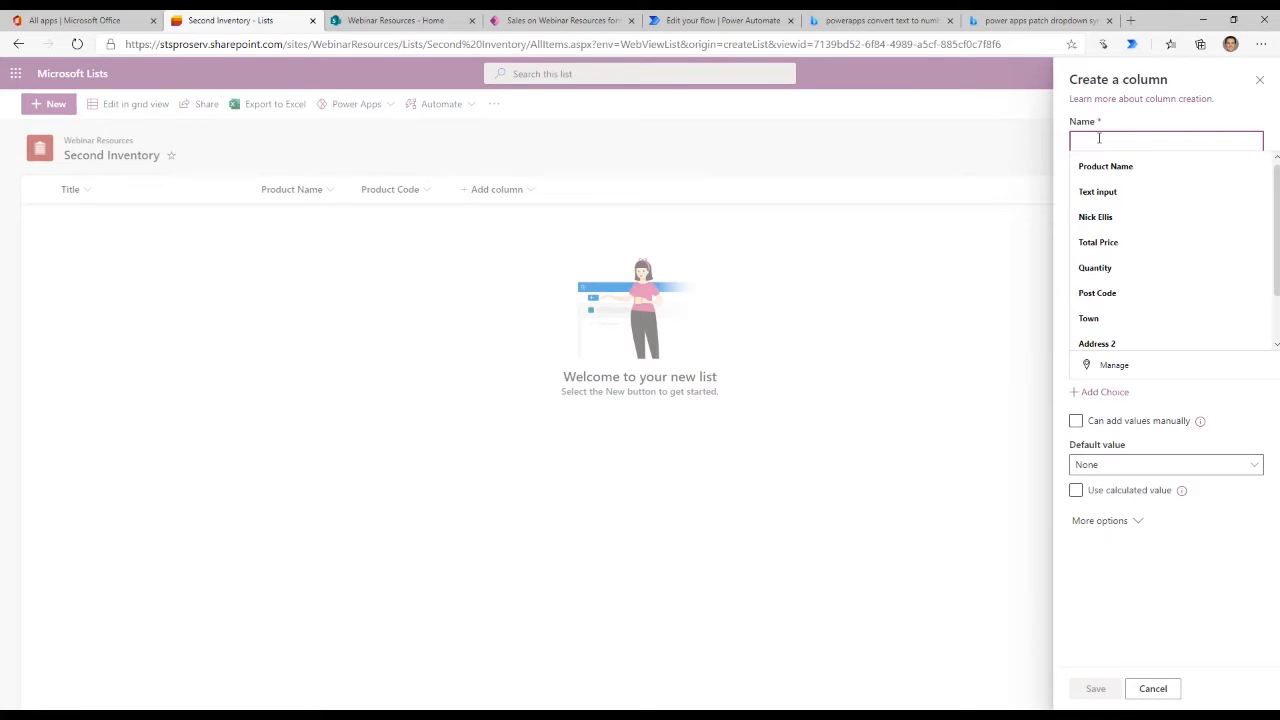
text(L)
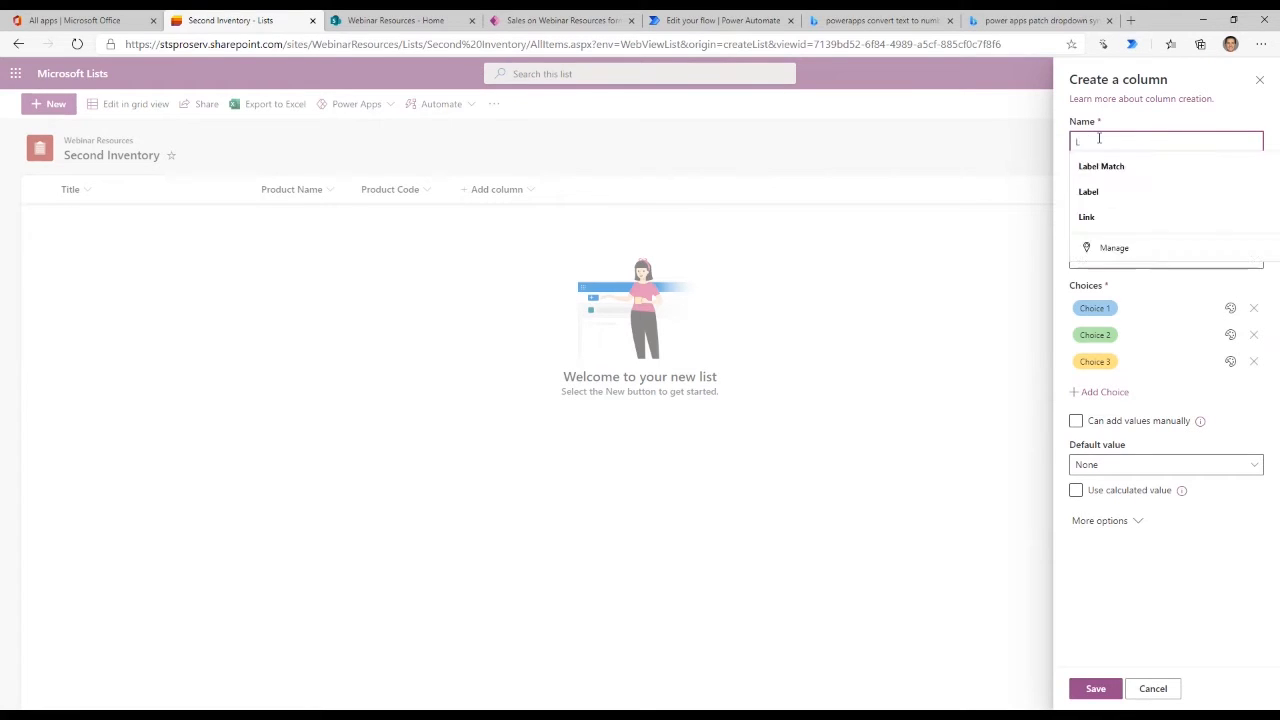
text(ocation)
key(Tab)
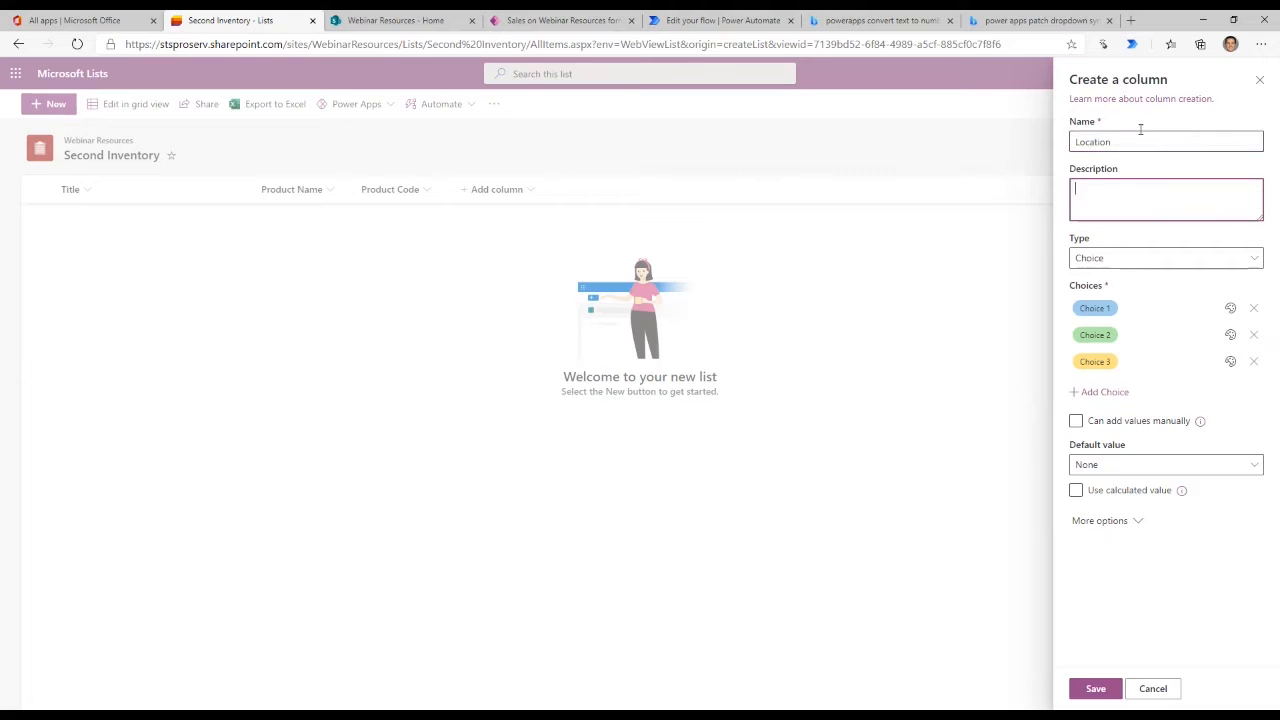
- Rename the three default choices of the Location column as Office, Warehouse and Supplier Held
click(1124, 308)
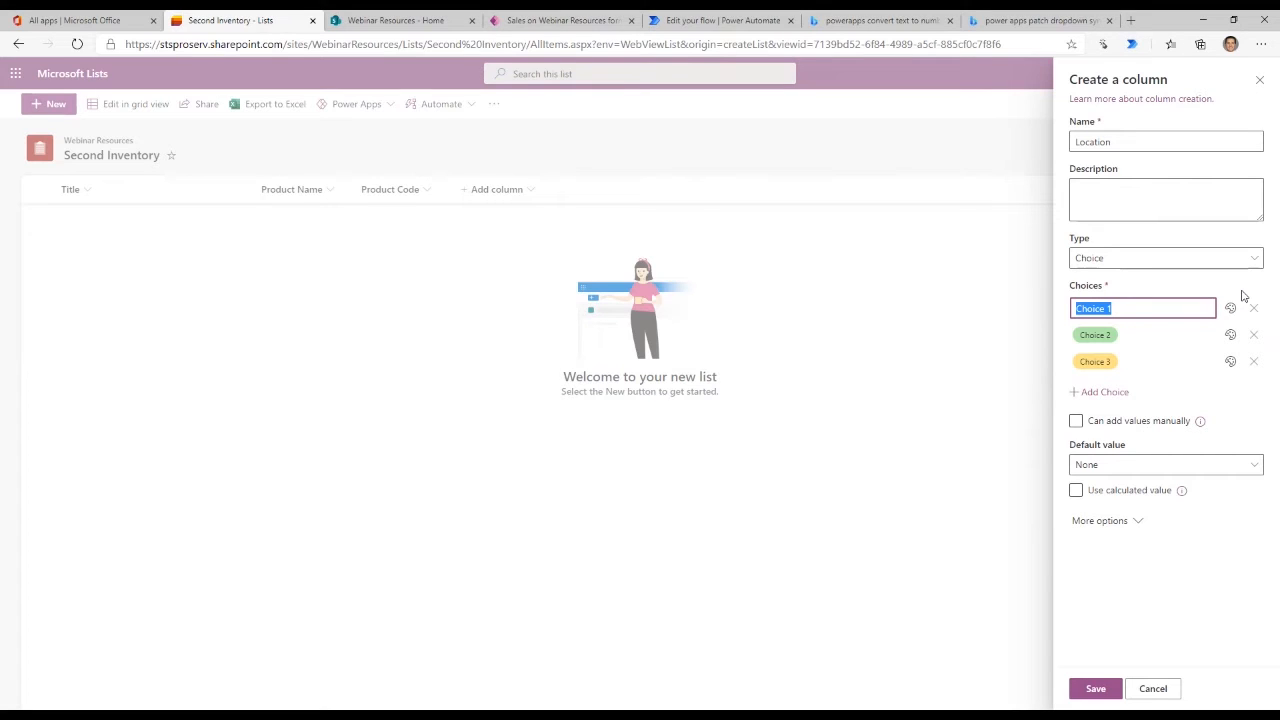
text(Office)
click(1170, 330)
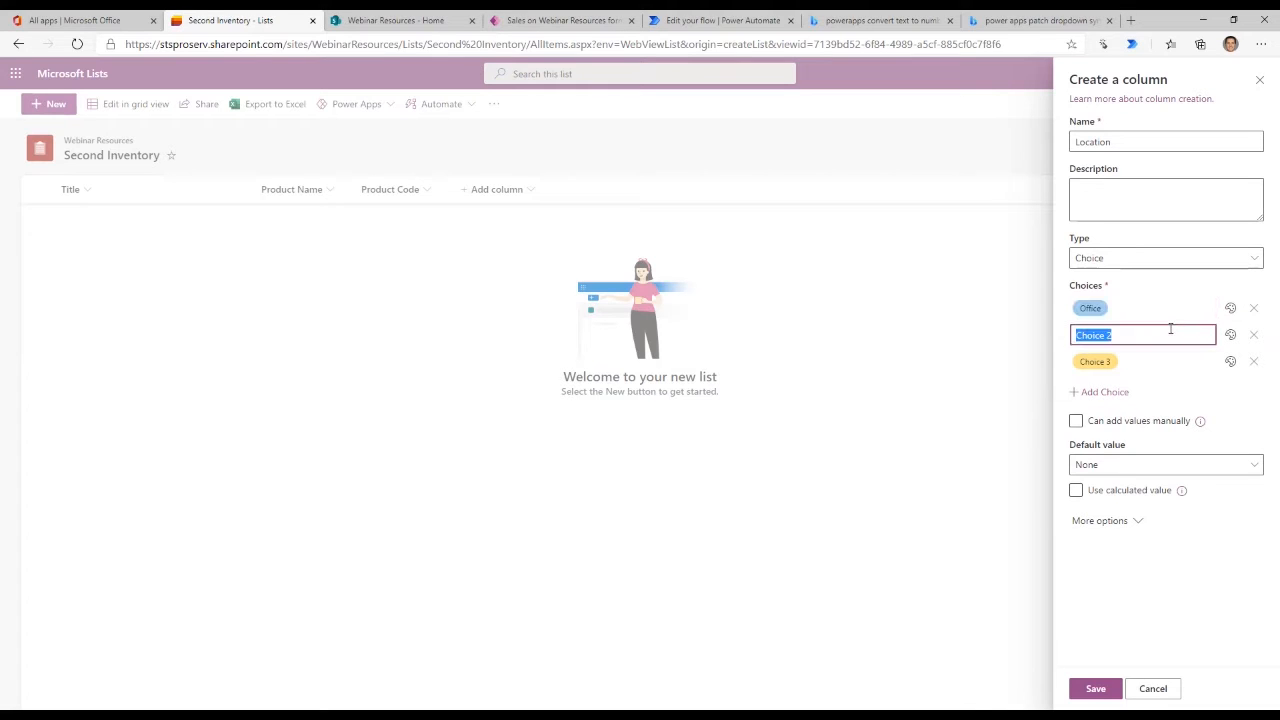
text(Warehouse)
click(1105, 337)
key(BackSpace)
click(1136, 361)
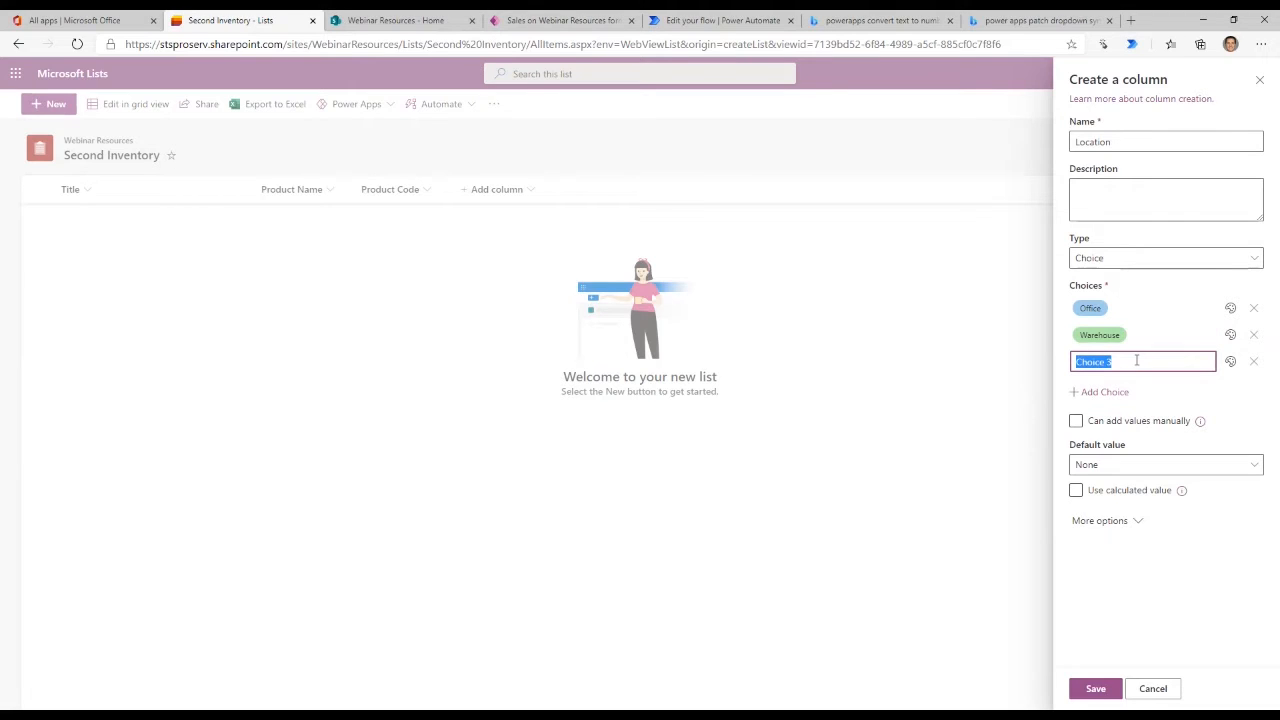
text(Supplier Held)
- Add a fourth choice named "Warehouse 2" to the Location column
click(1105, 392)
click(1138, 389)
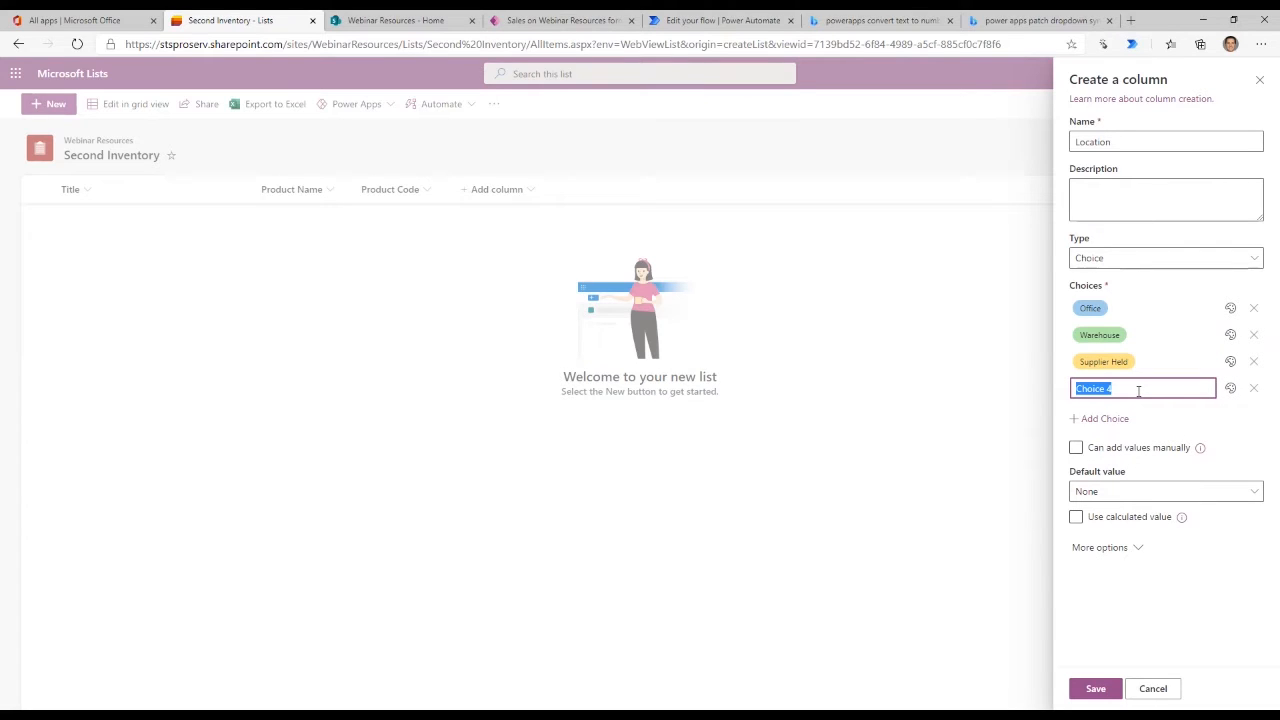
text(Warehouse 2)
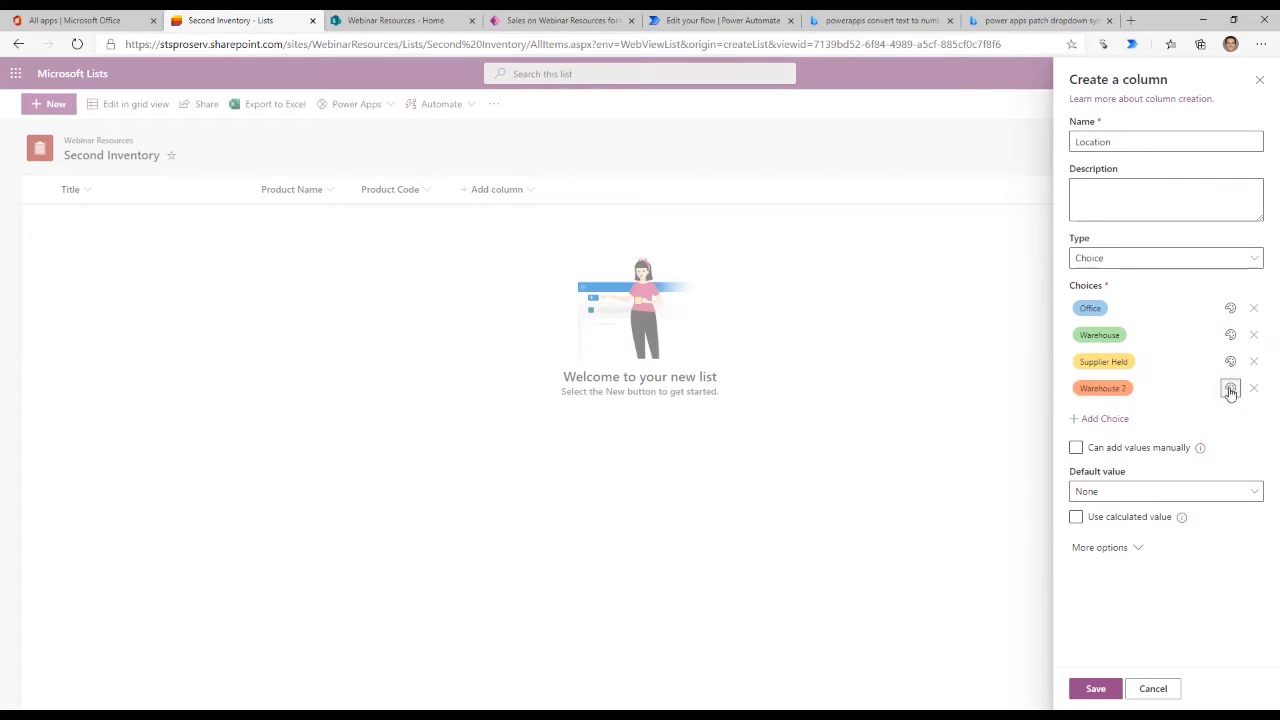
- Change the fill color of the Warehouse 2 choice to the darkest pink in the palette
click(1230, 388)
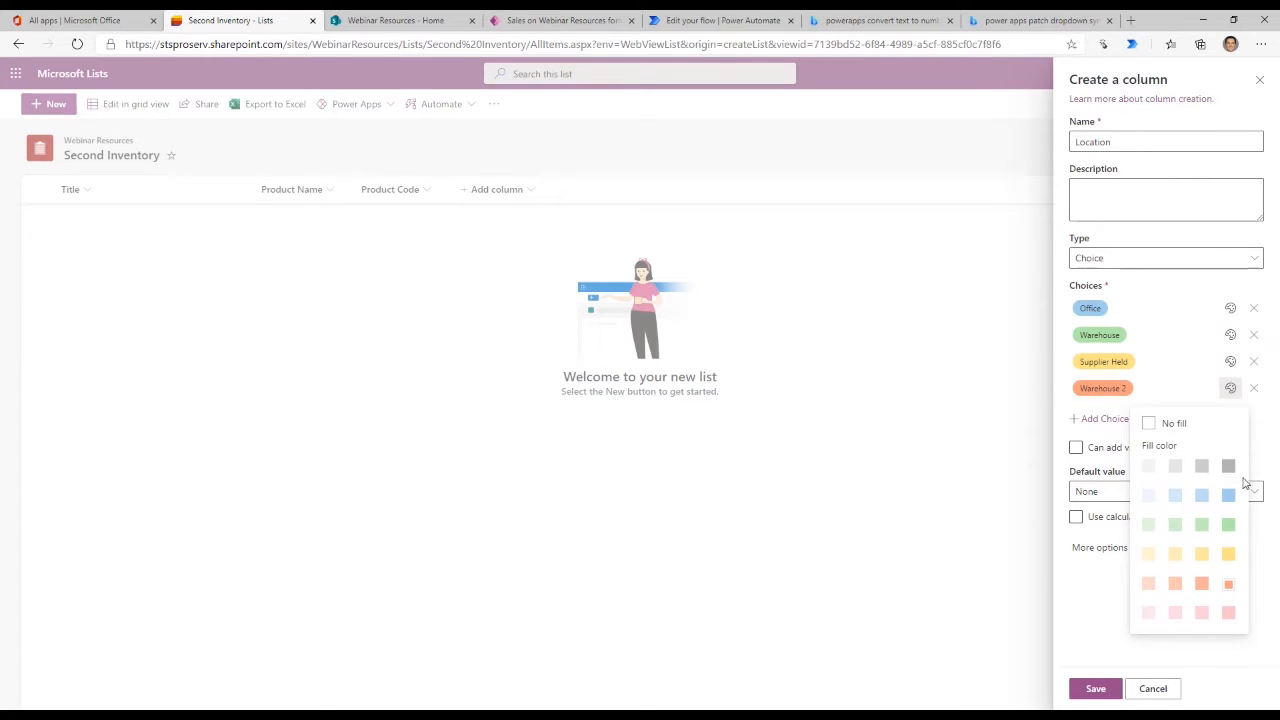
click(1260, 430)
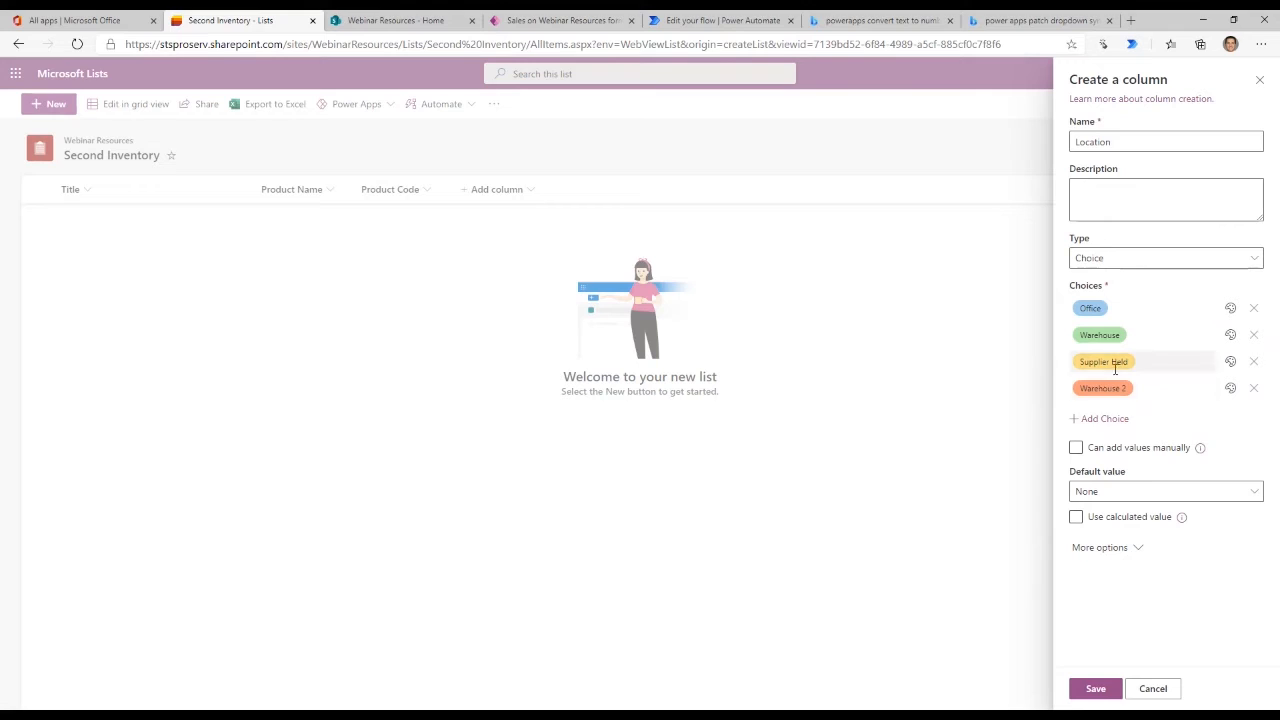
click(1230, 388)
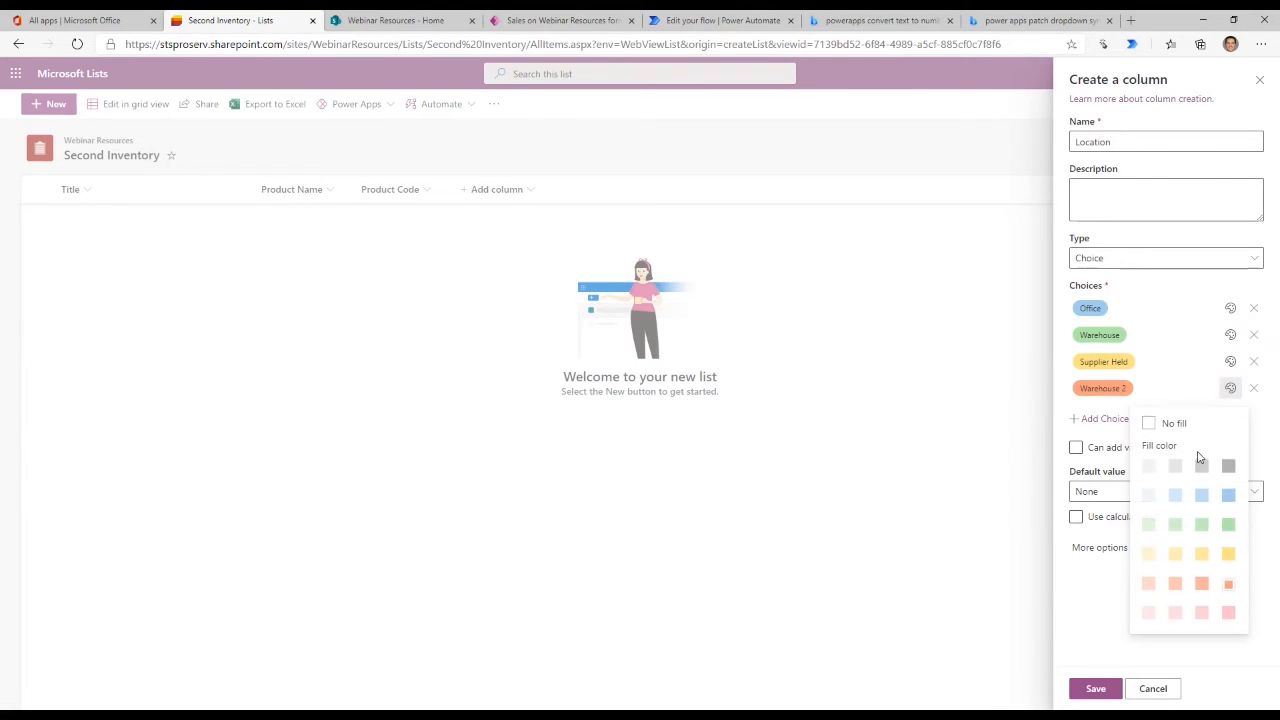
click(1232, 498)
click(1228, 390)
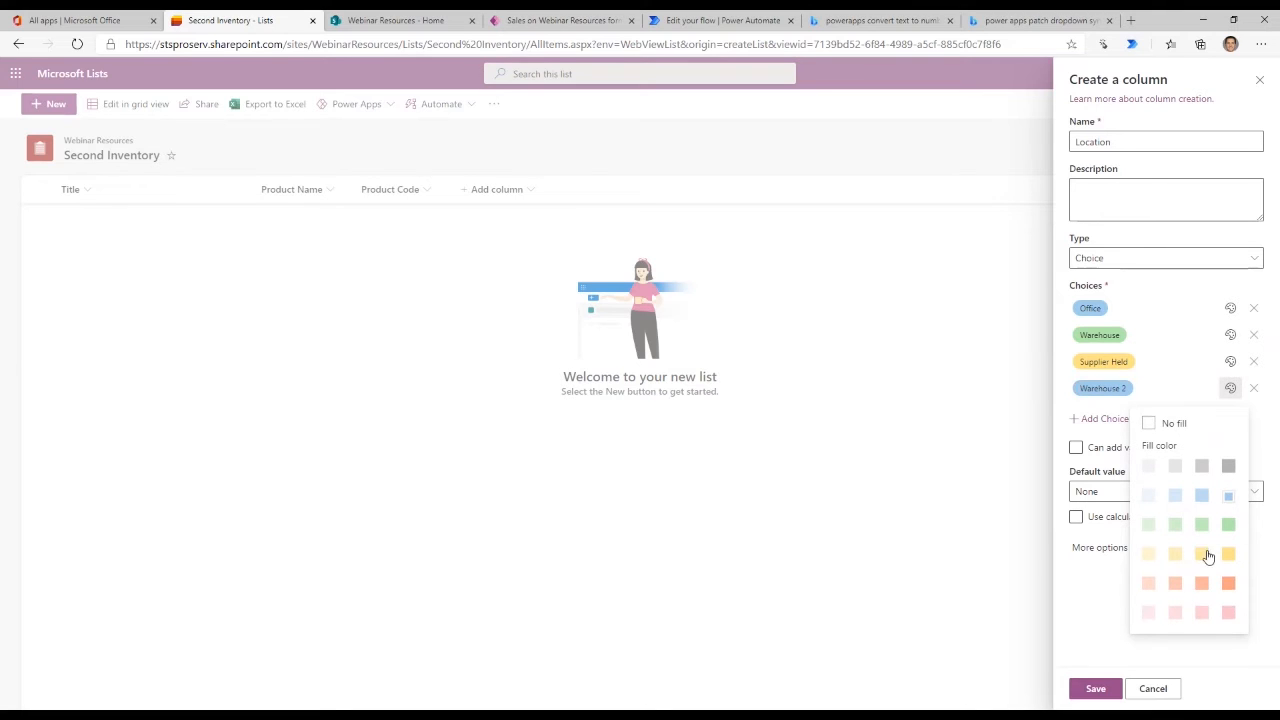
click(1228, 613)
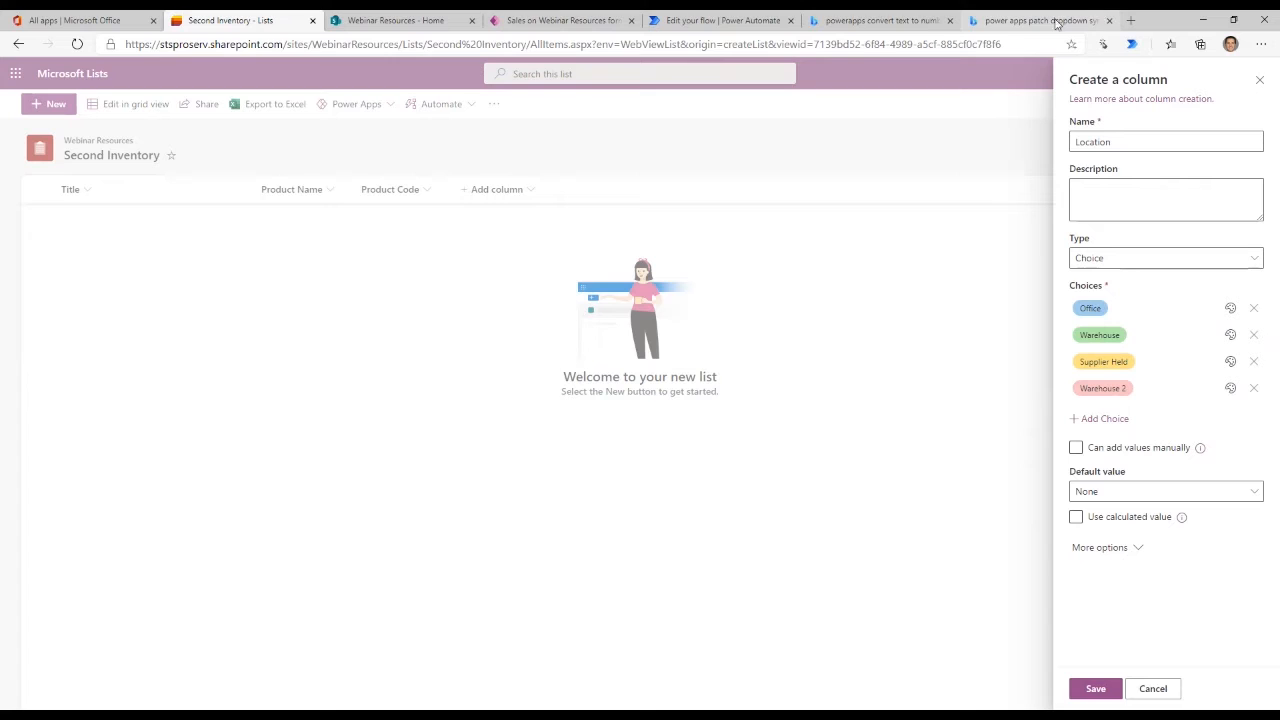
- Require the Location column to contain information and allow multiple selections
click(1100, 549)
scroll(1185, 580, down, 1)
scroll(1207, 574, down, 2)
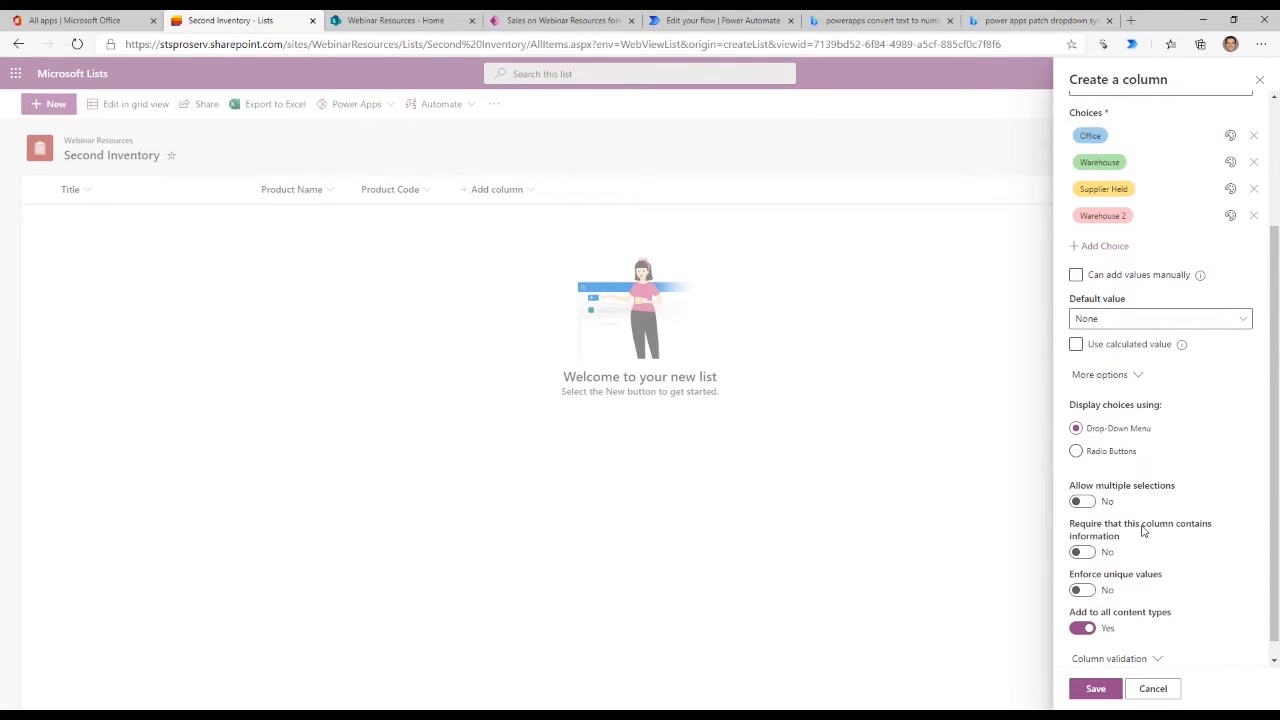
click(1088, 556)
click(1084, 502)
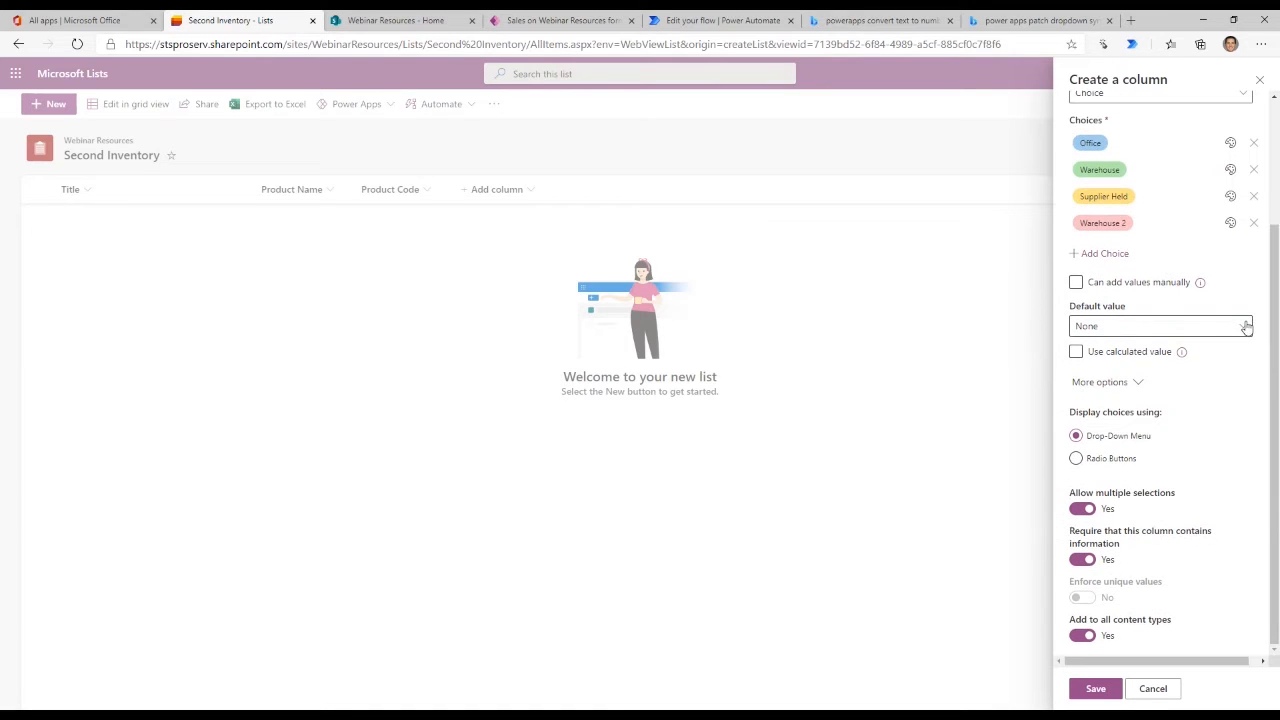
- Display the Location choices as radio buttons, keep the default value None, and save the column
click(1243, 339)
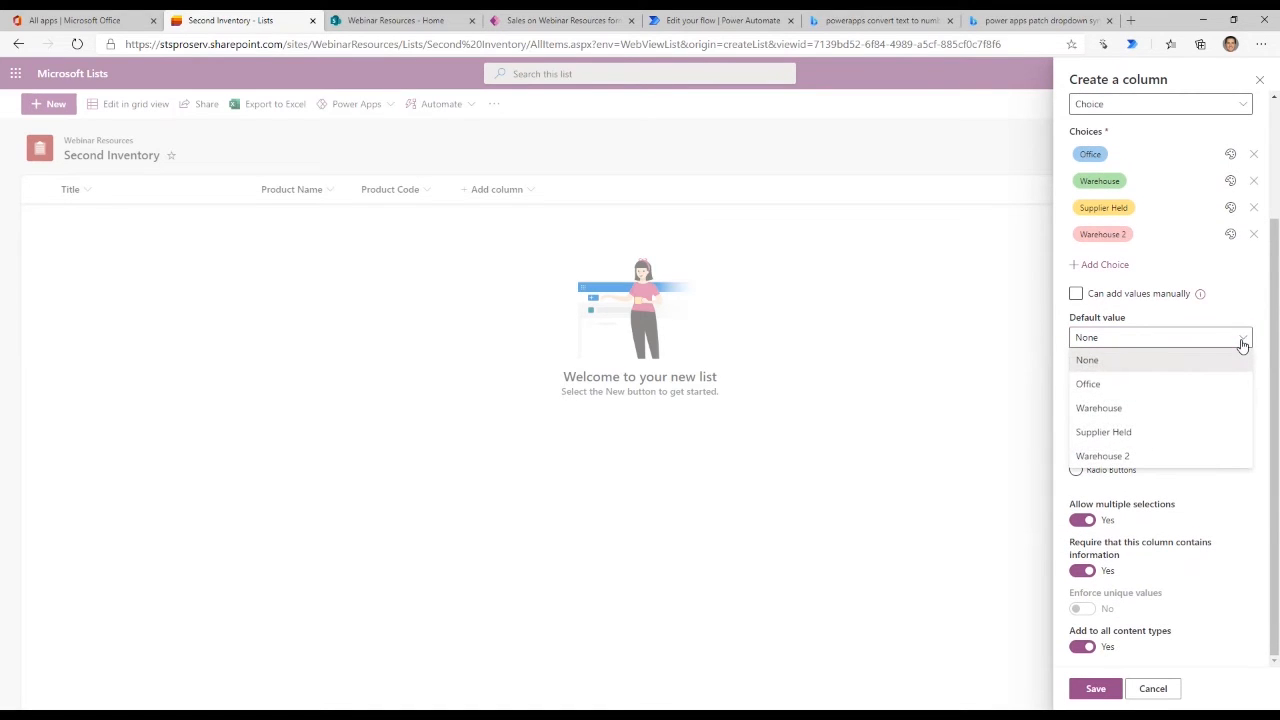
click(1260, 344)
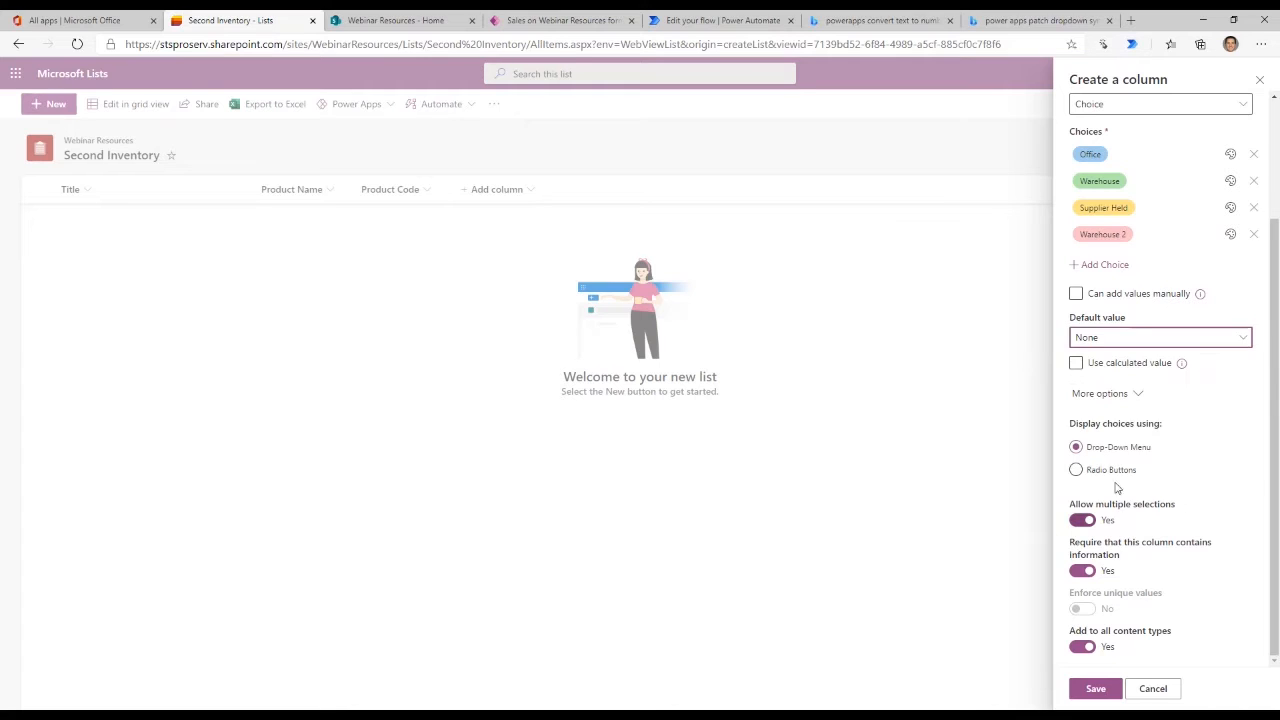
click(1082, 470)
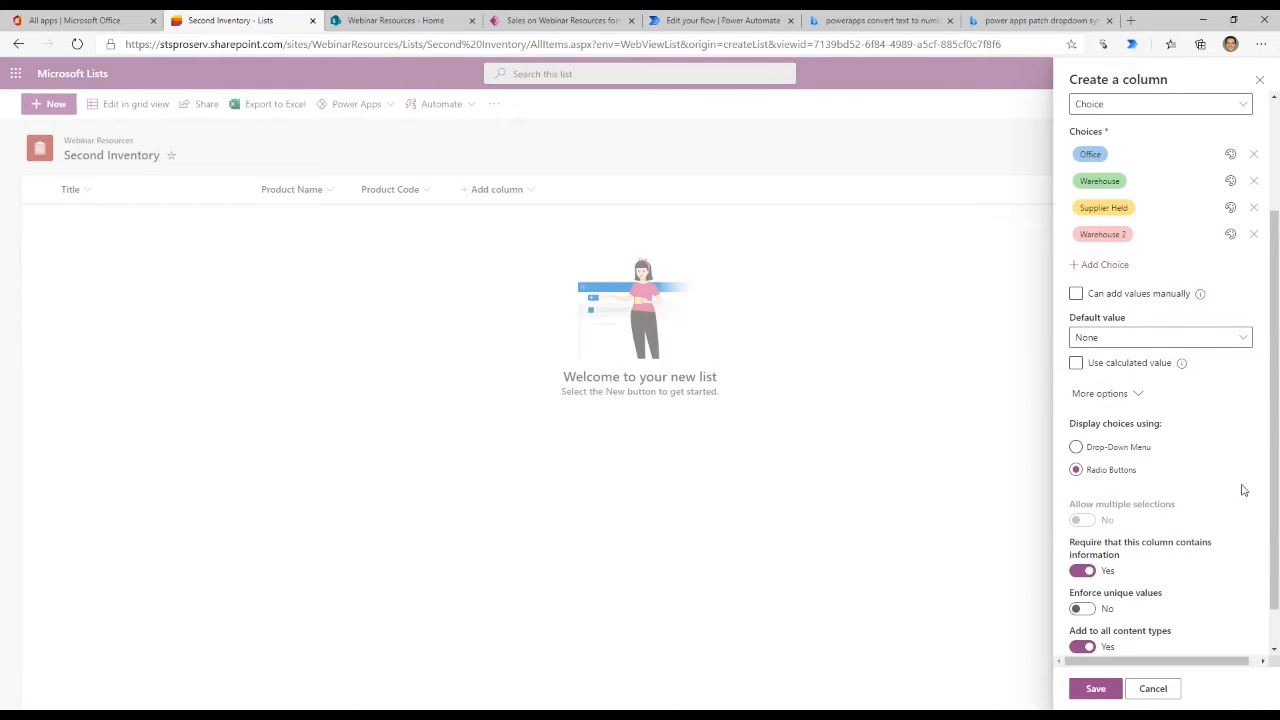
scroll(1173, 535, down, 1)
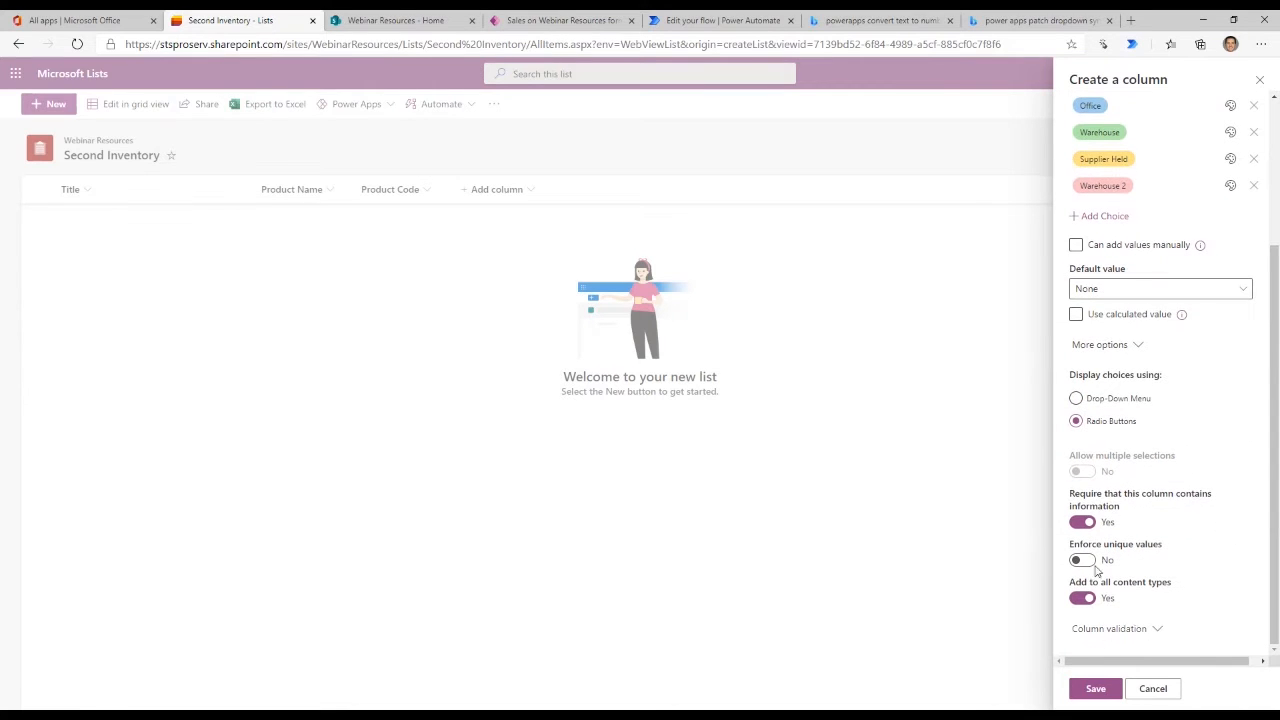
click(1110, 695)
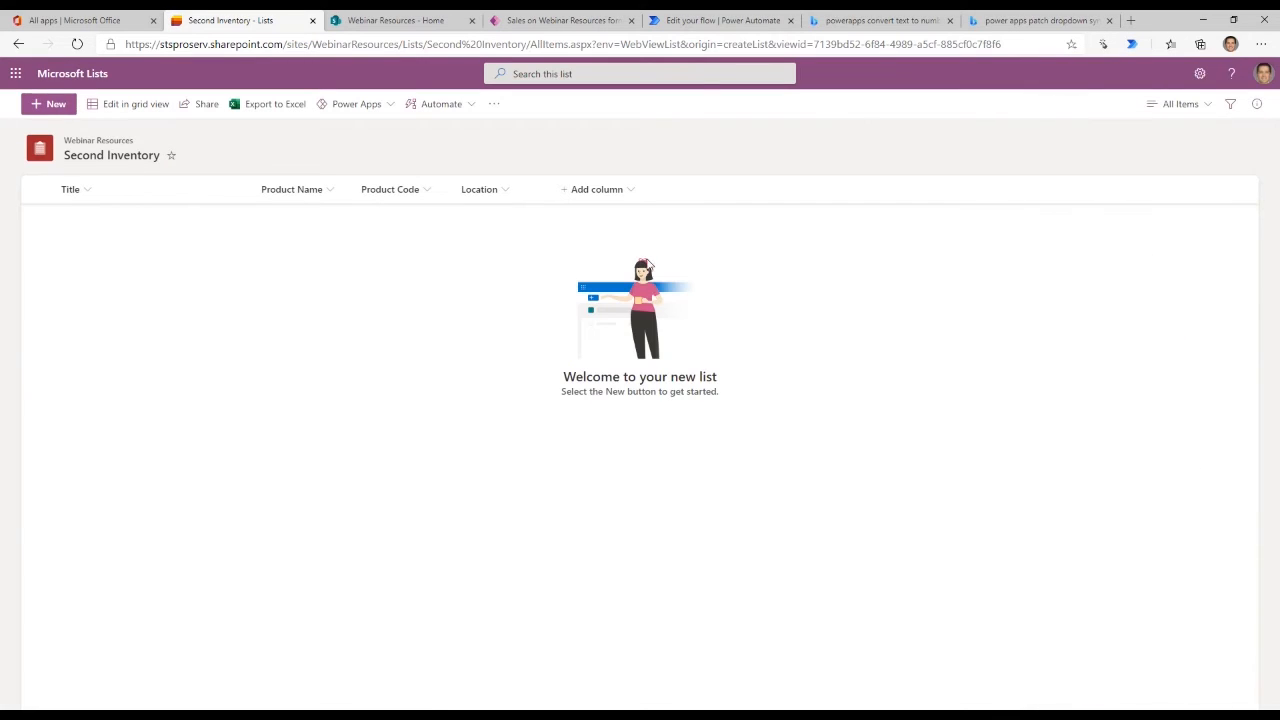
- Try out the Location radio buttons in a new item form, and discard the item
click(45, 101)
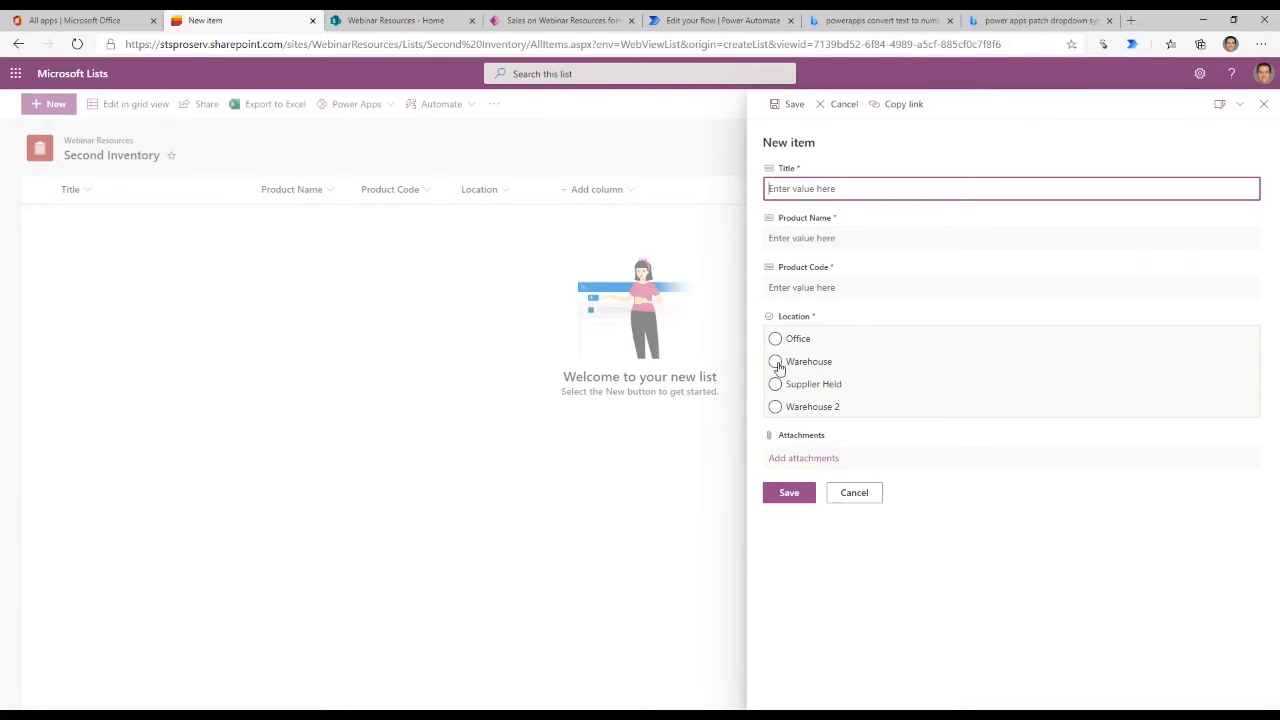
click(777, 366)
click(777, 380)
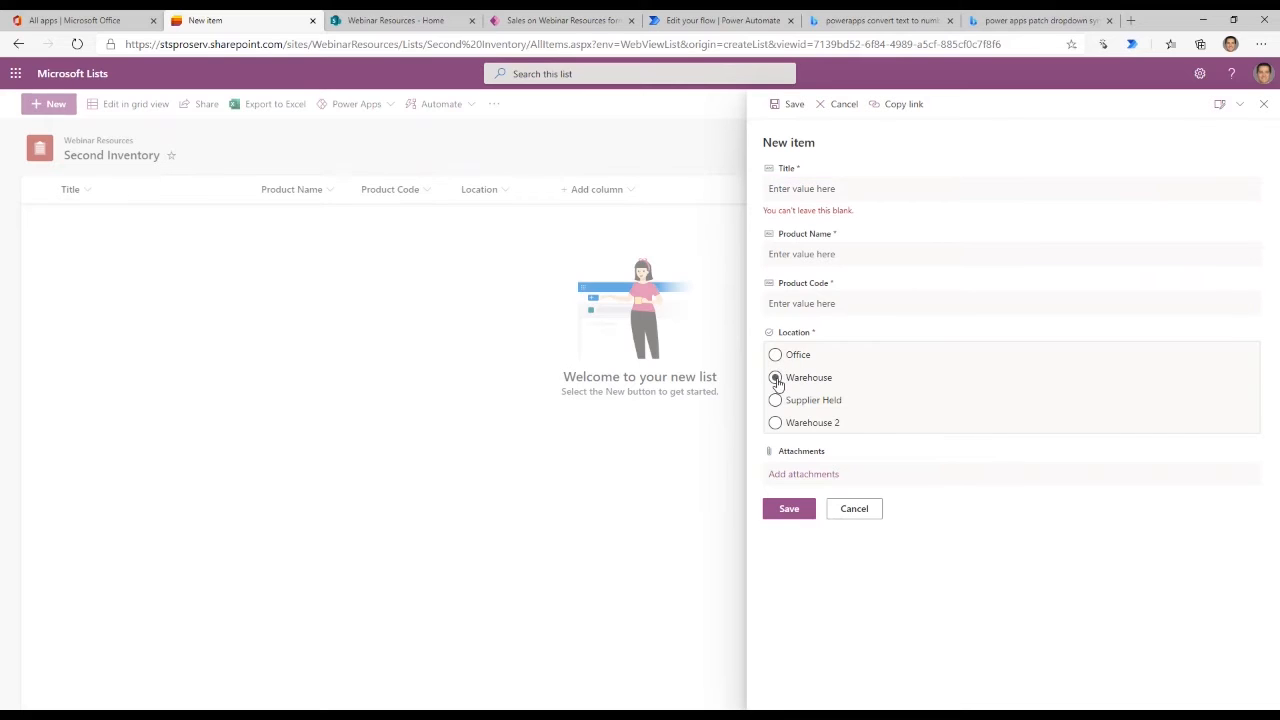
click(776, 422)
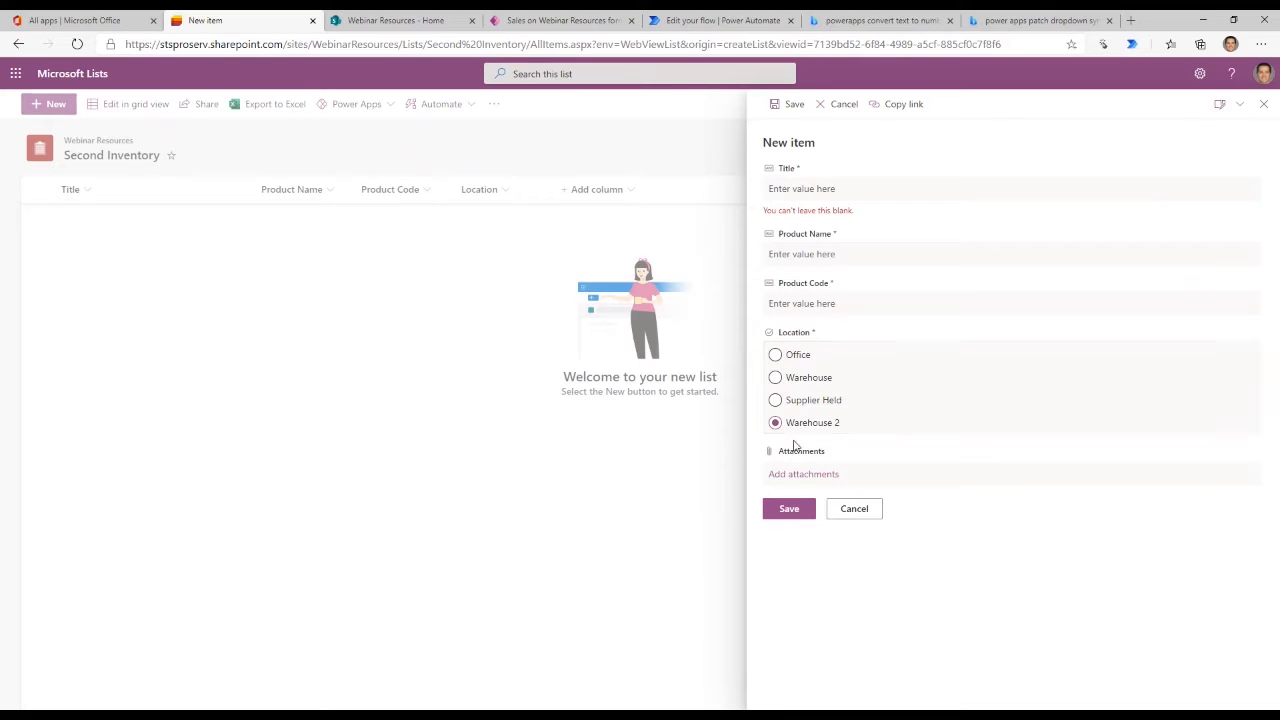
click(775, 355)
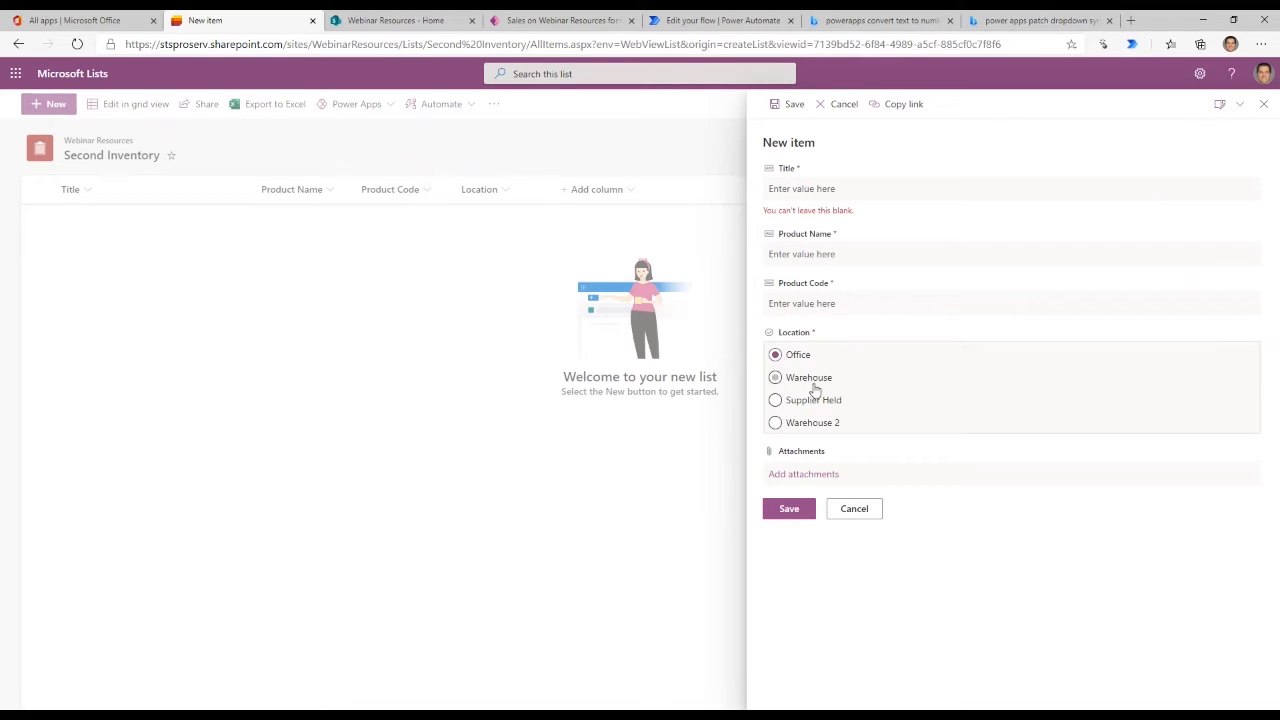
click(775, 400)
click(874, 514)
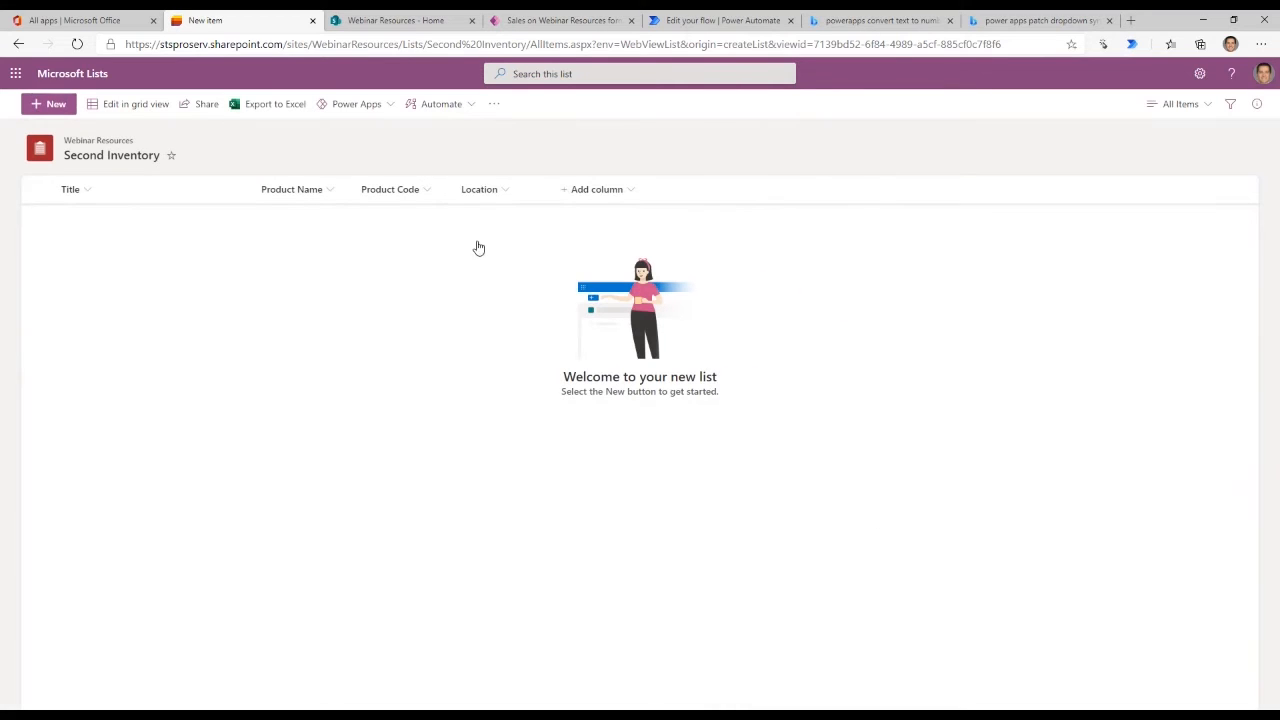
- Edit the Location column to display its choices as a drop-down menu, and save it
click(492, 190)
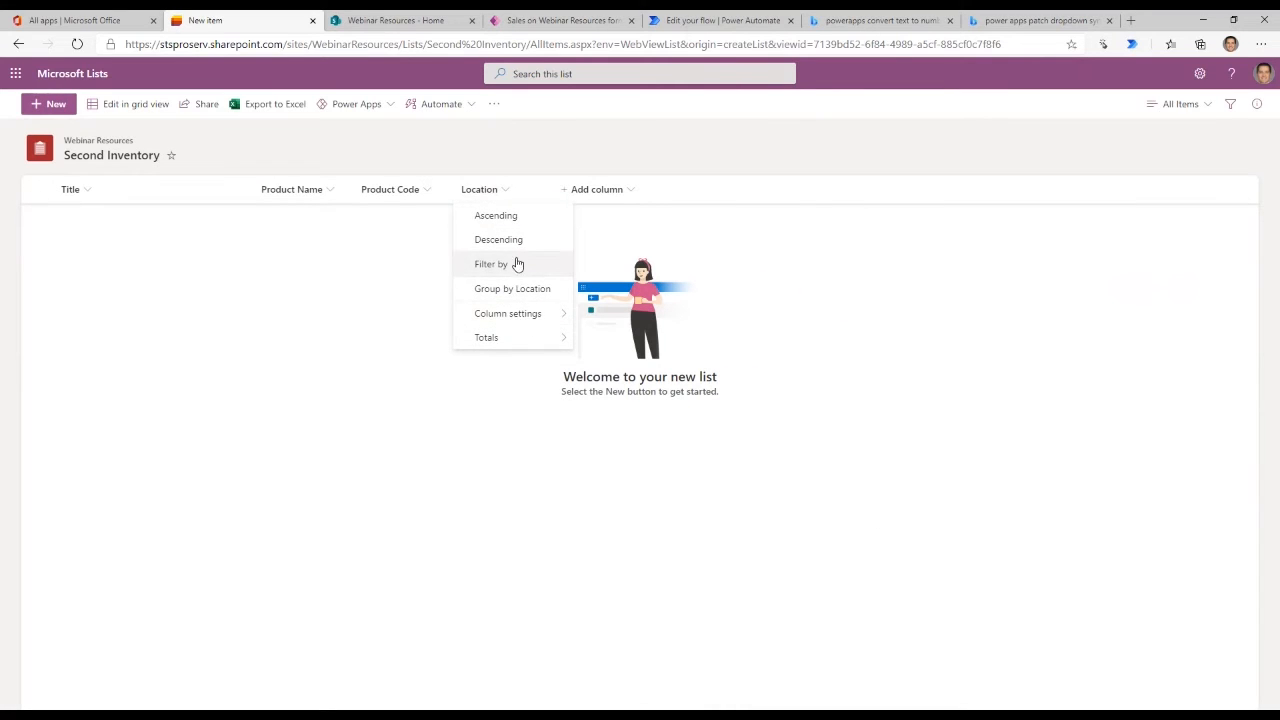
mouse_move(516, 314)
click(598, 316)
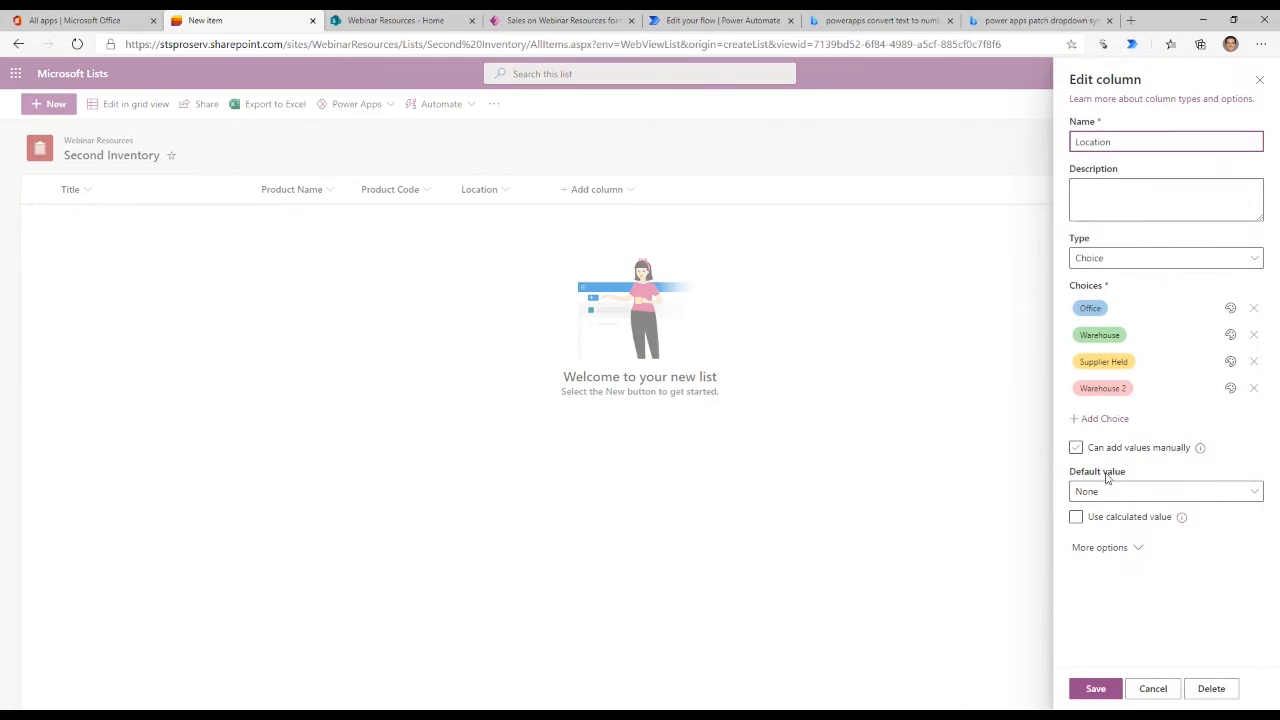
click(1100, 547)
scroll(1195, 515, down, 2)
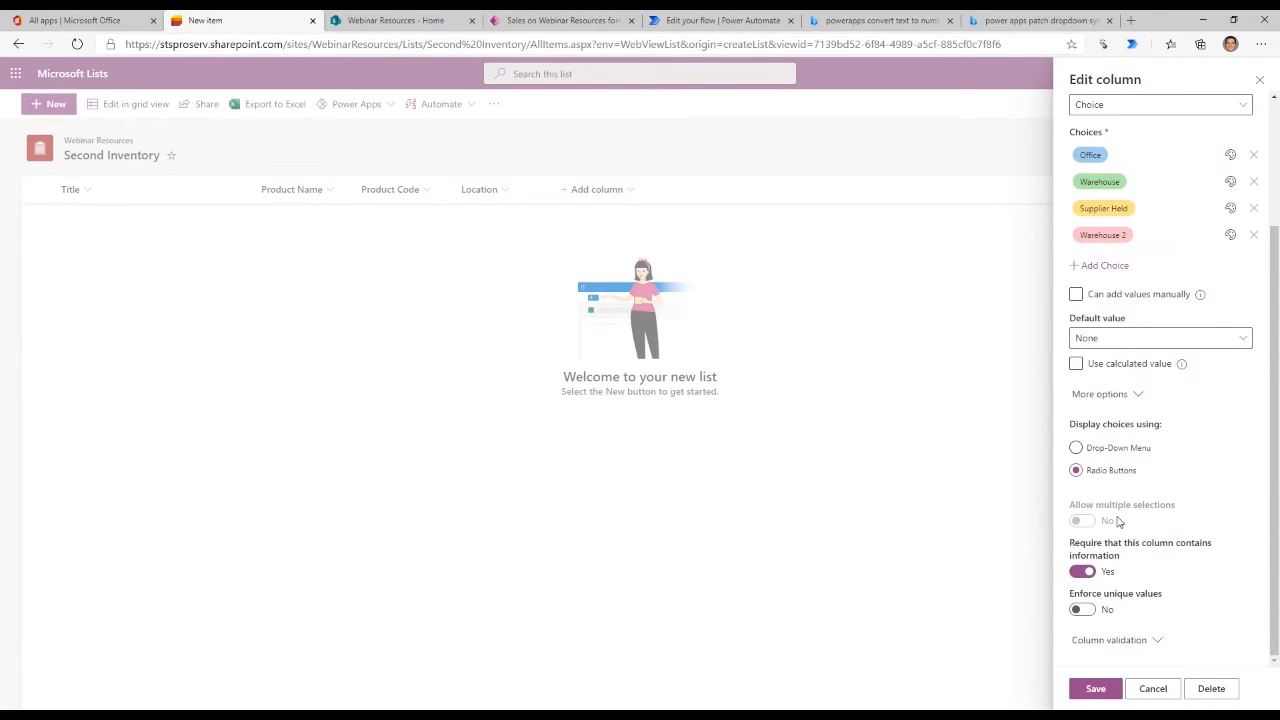
click(1076, 447)
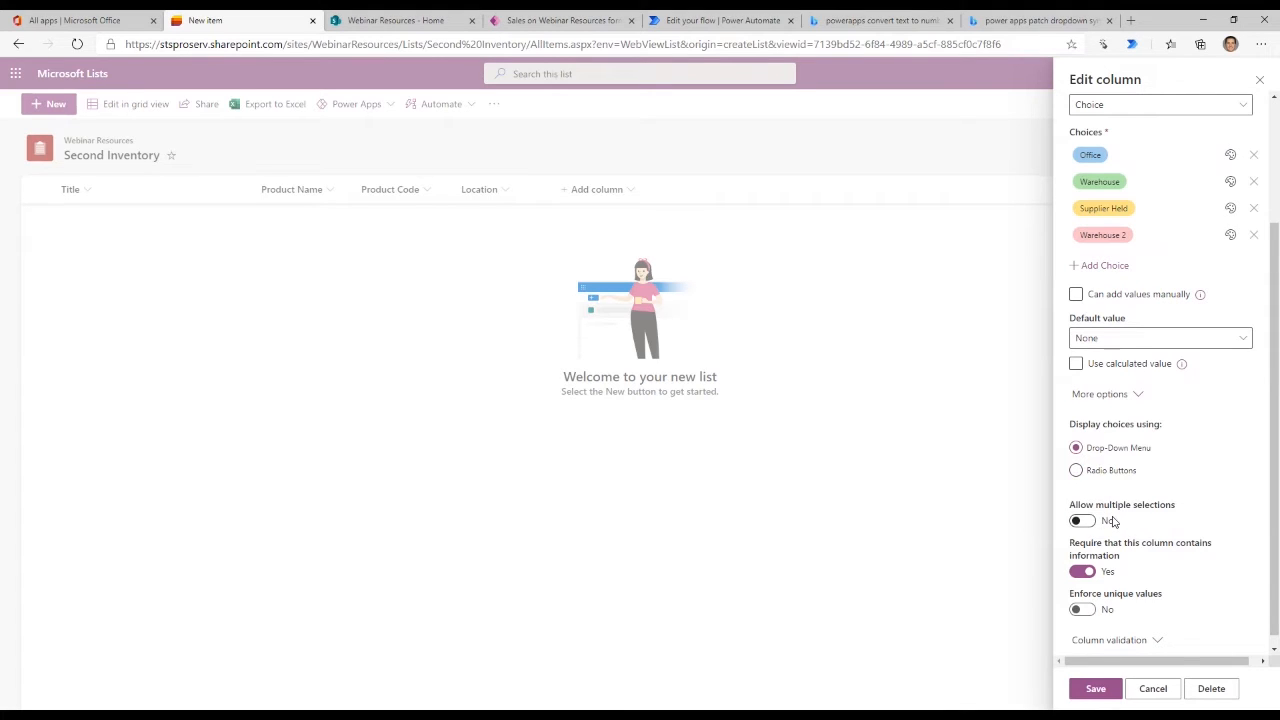
click(1095, 689)
- Add a Currency column named "Cost" with the £123,456.00 (United Kingdom) format, review its additional options, and save it
click(605, 190)
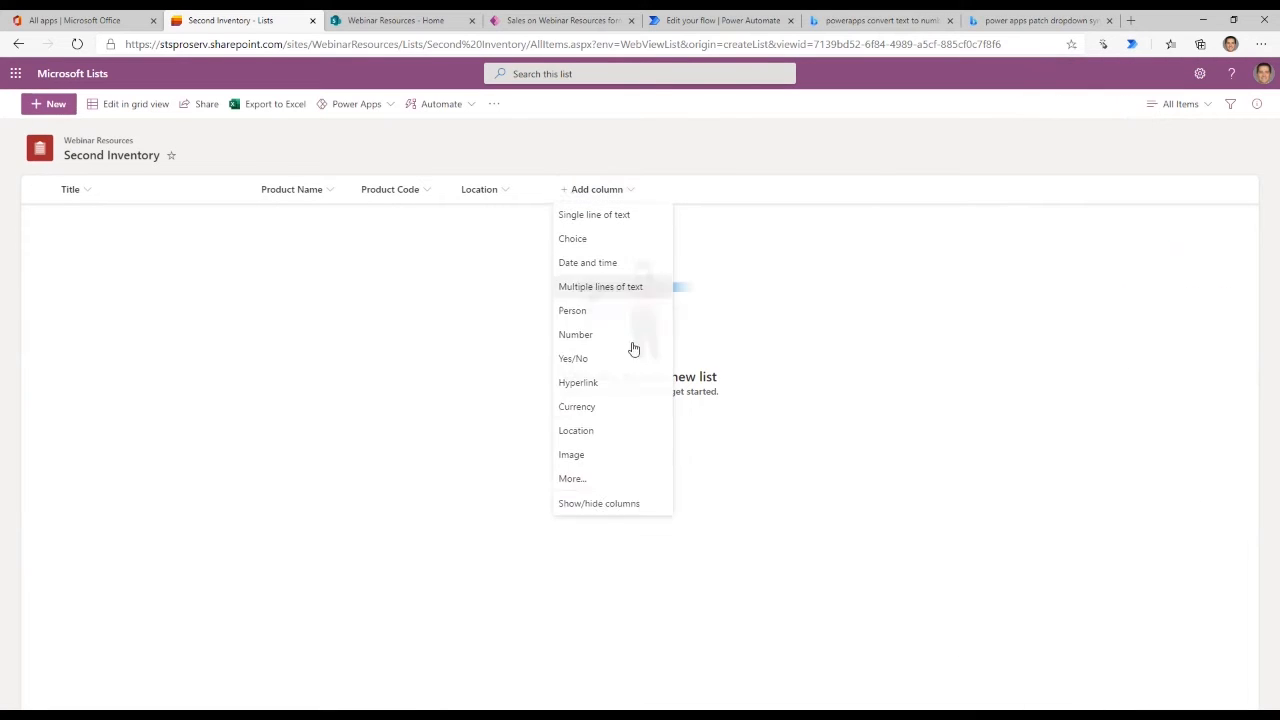
click(590, 408)
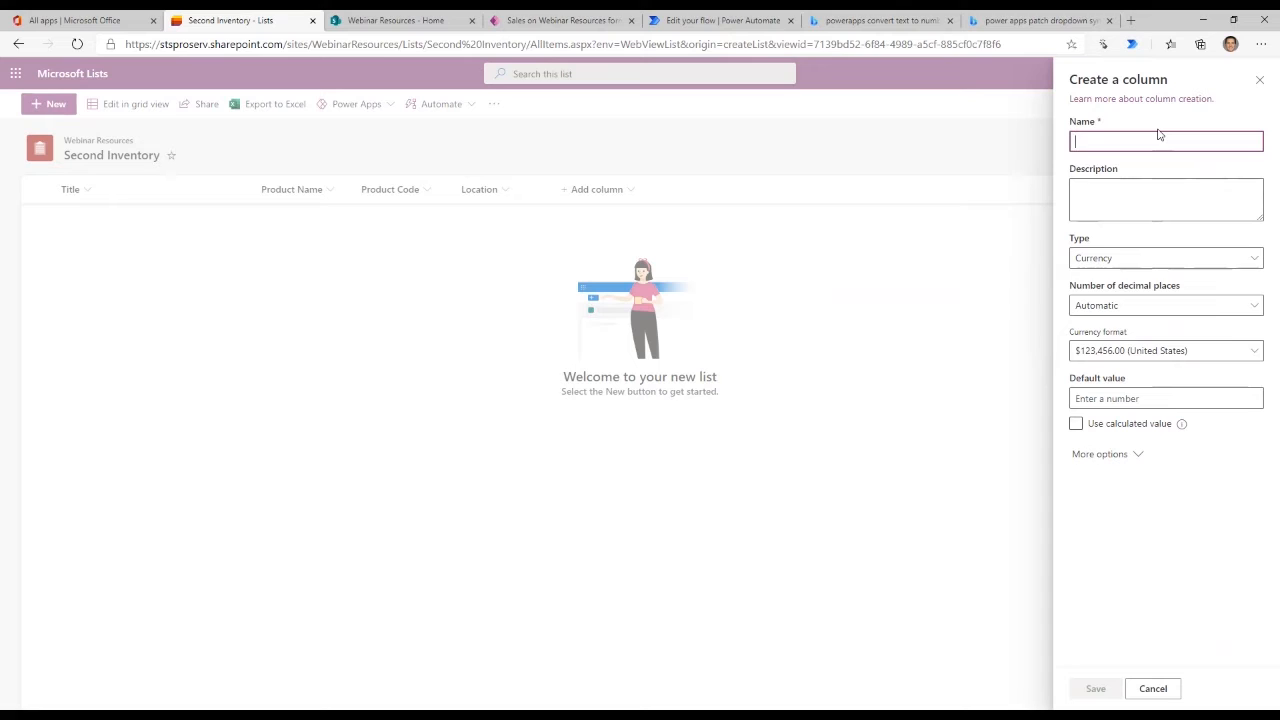
text(Cost)
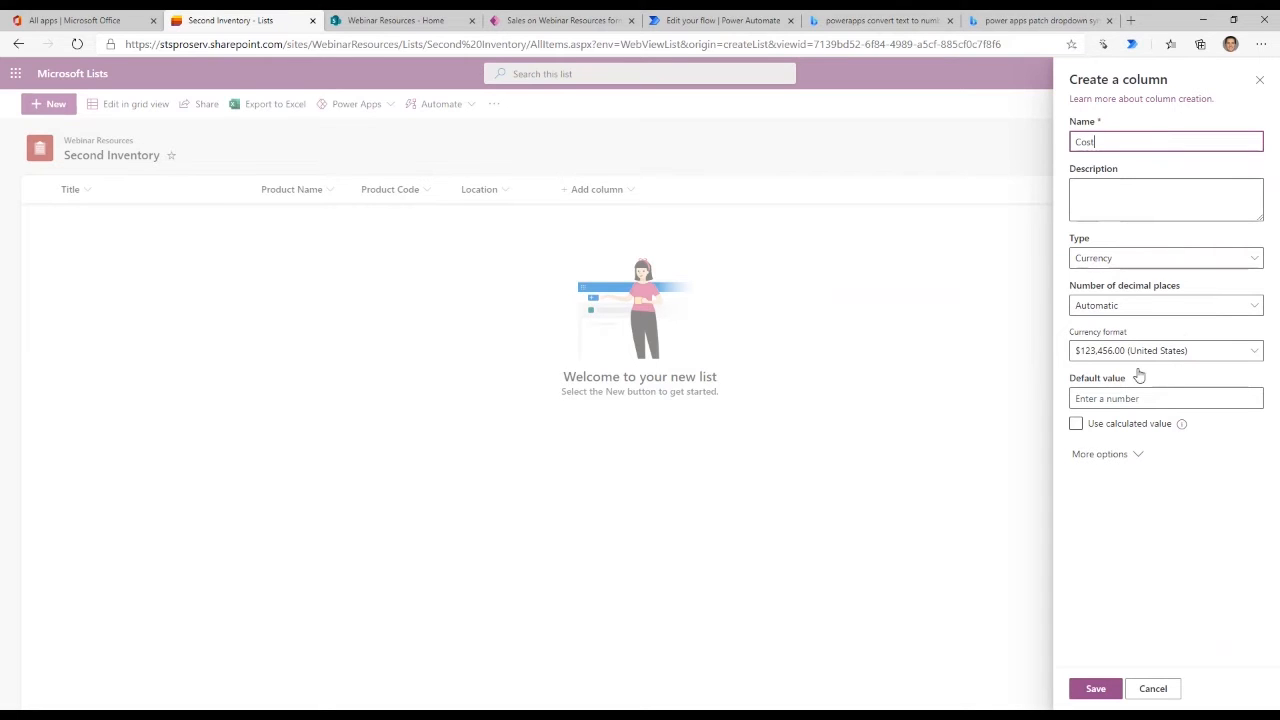
click(1147, 355)
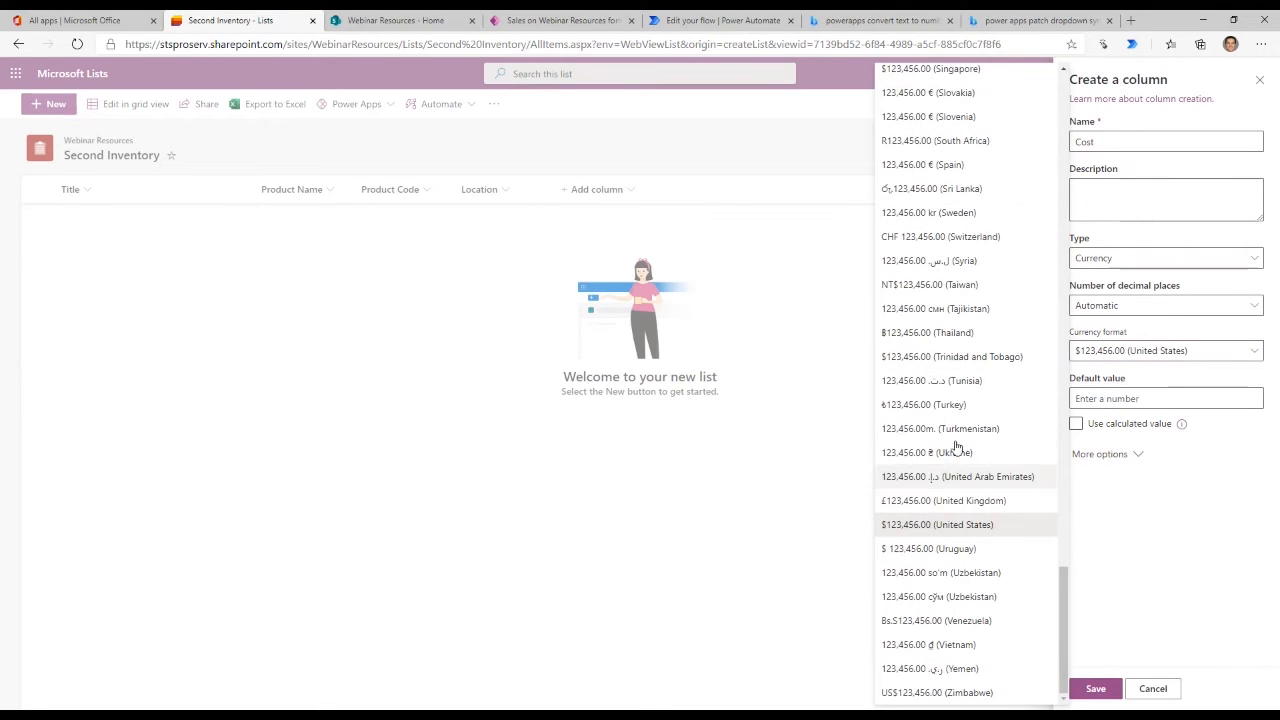
click(917, 501)
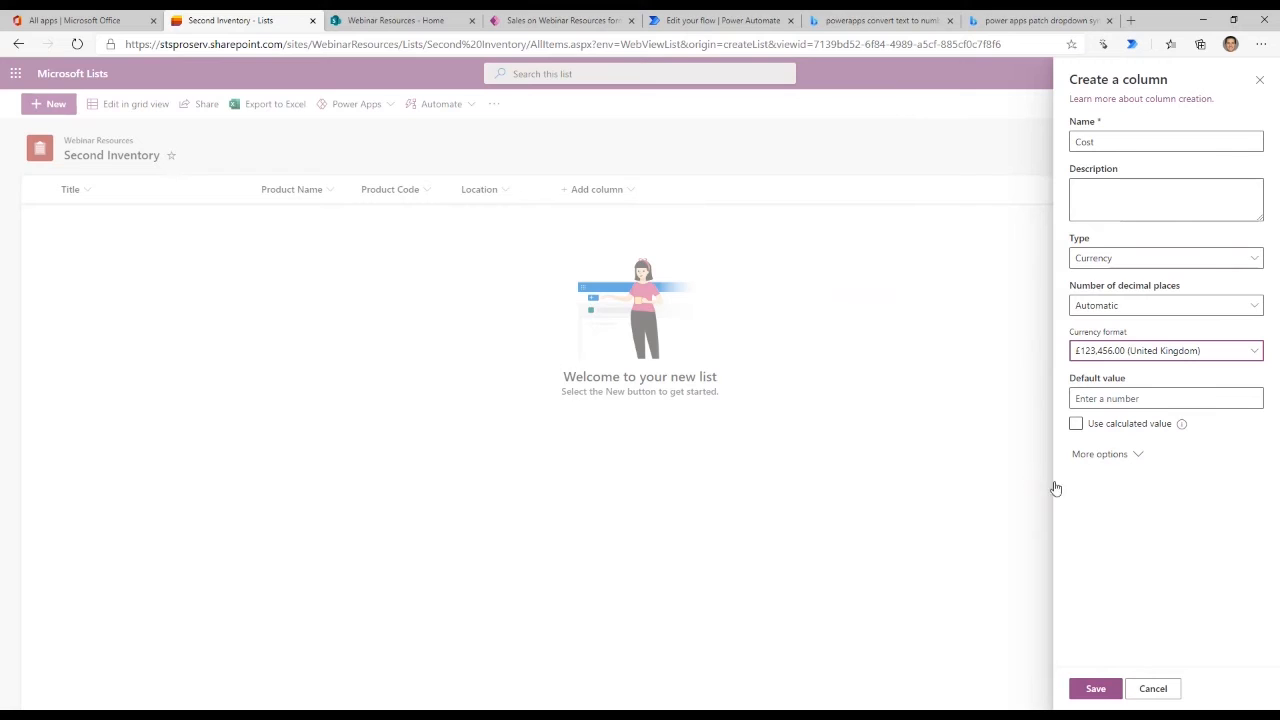
click(1112, 455)
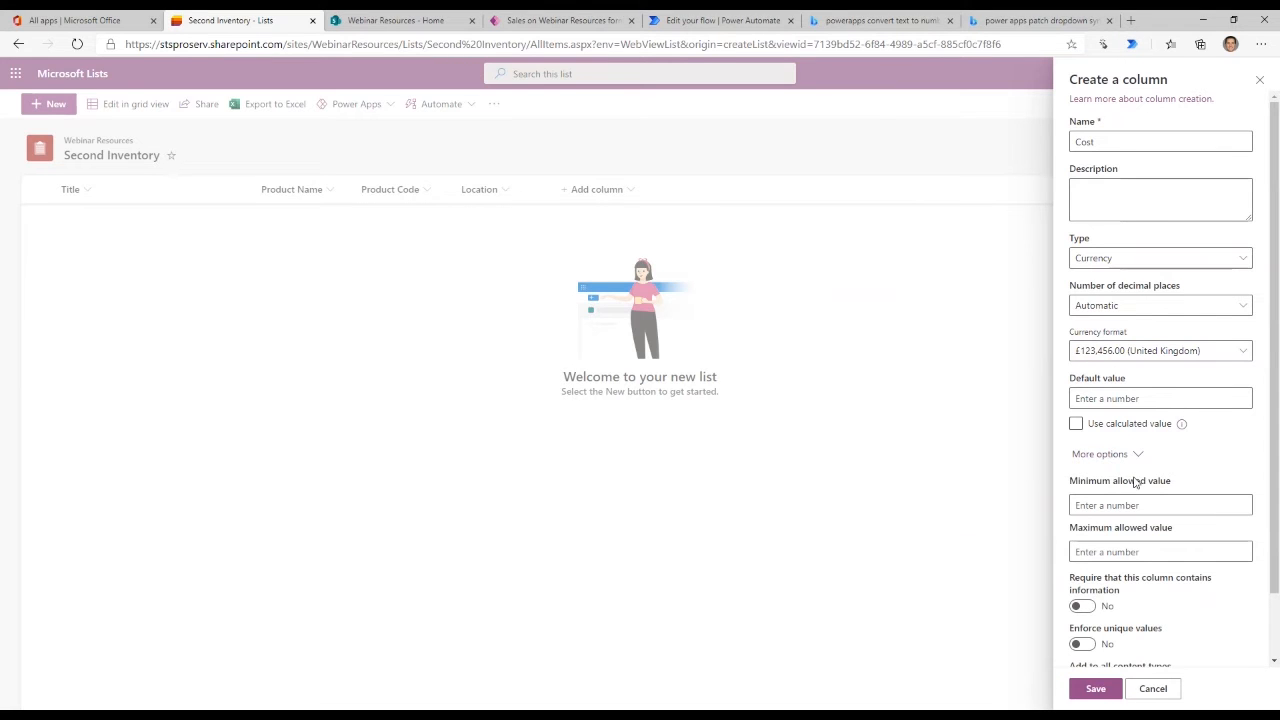
scroll(1092, 600, down, 2)
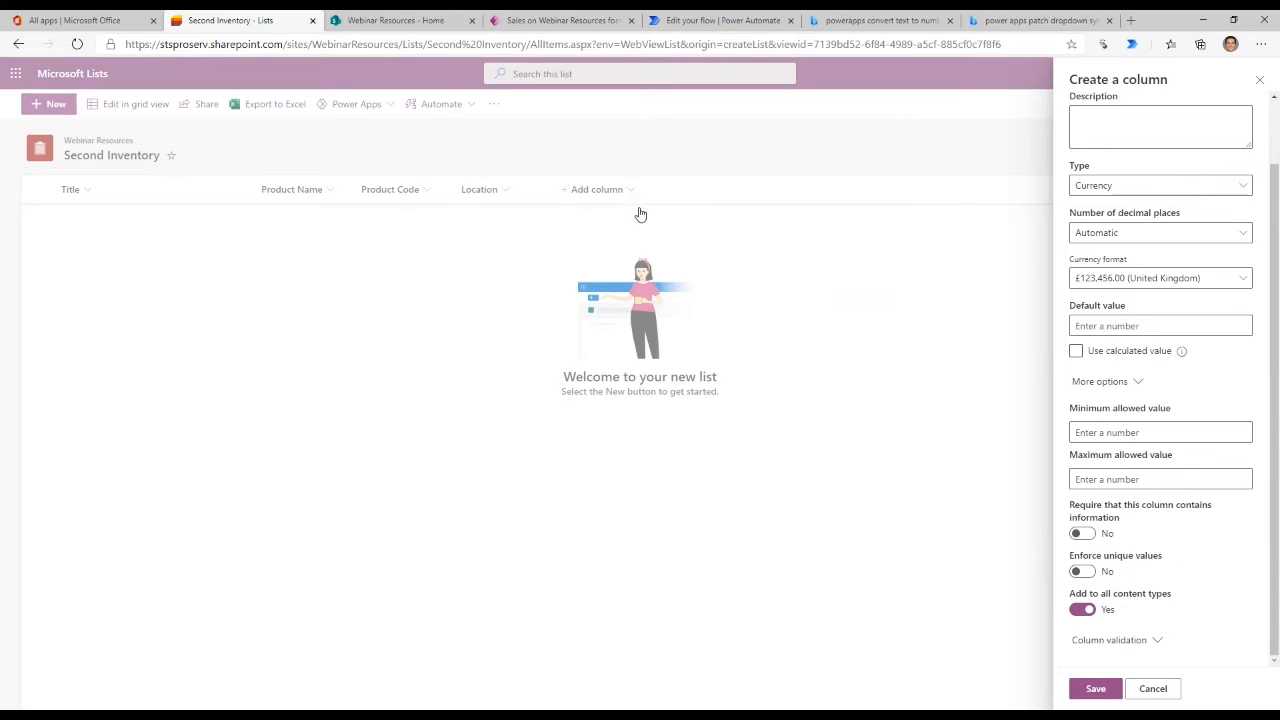
scroll(1130, 176, up, 1)
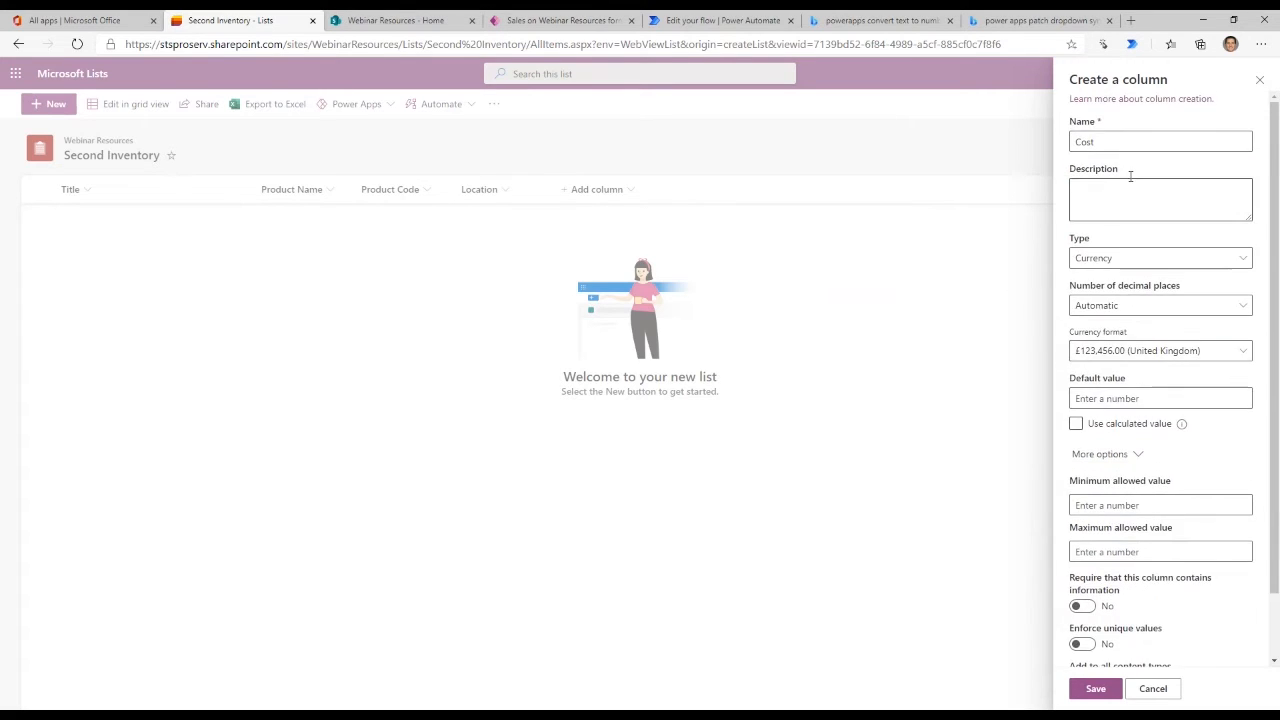
scroll(1130, 176, down, 1)
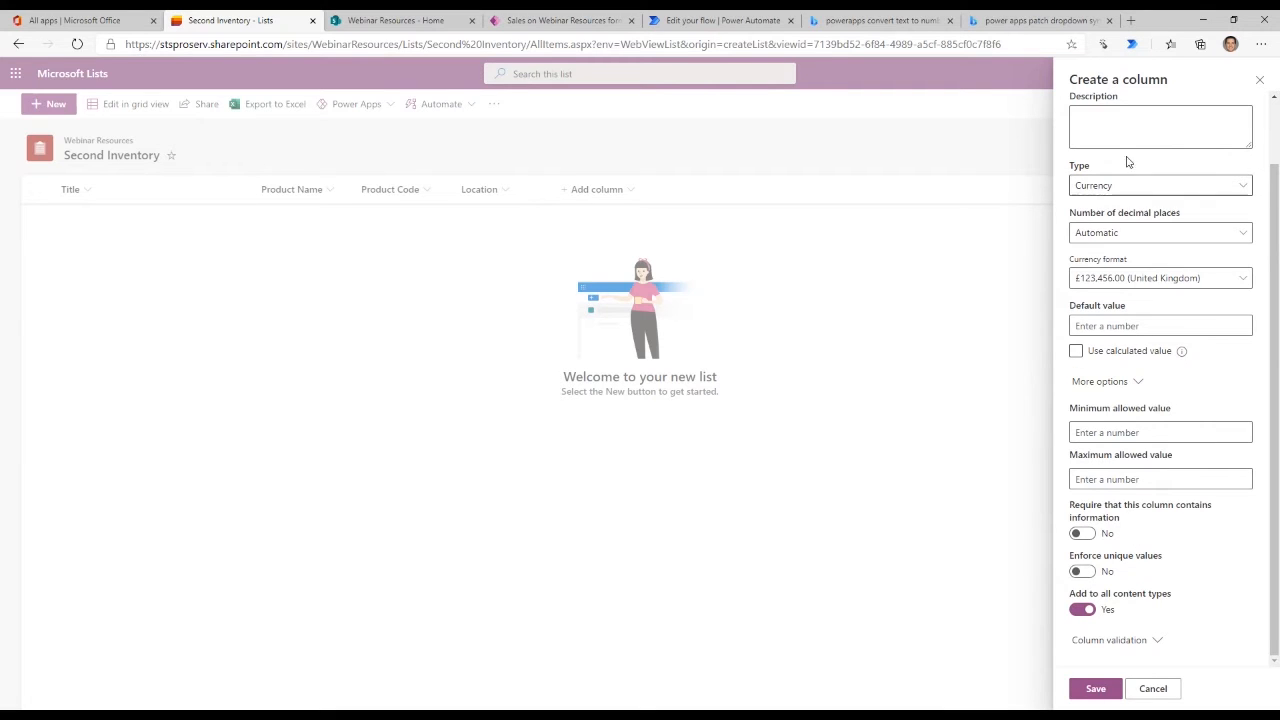
click(1095, 690)
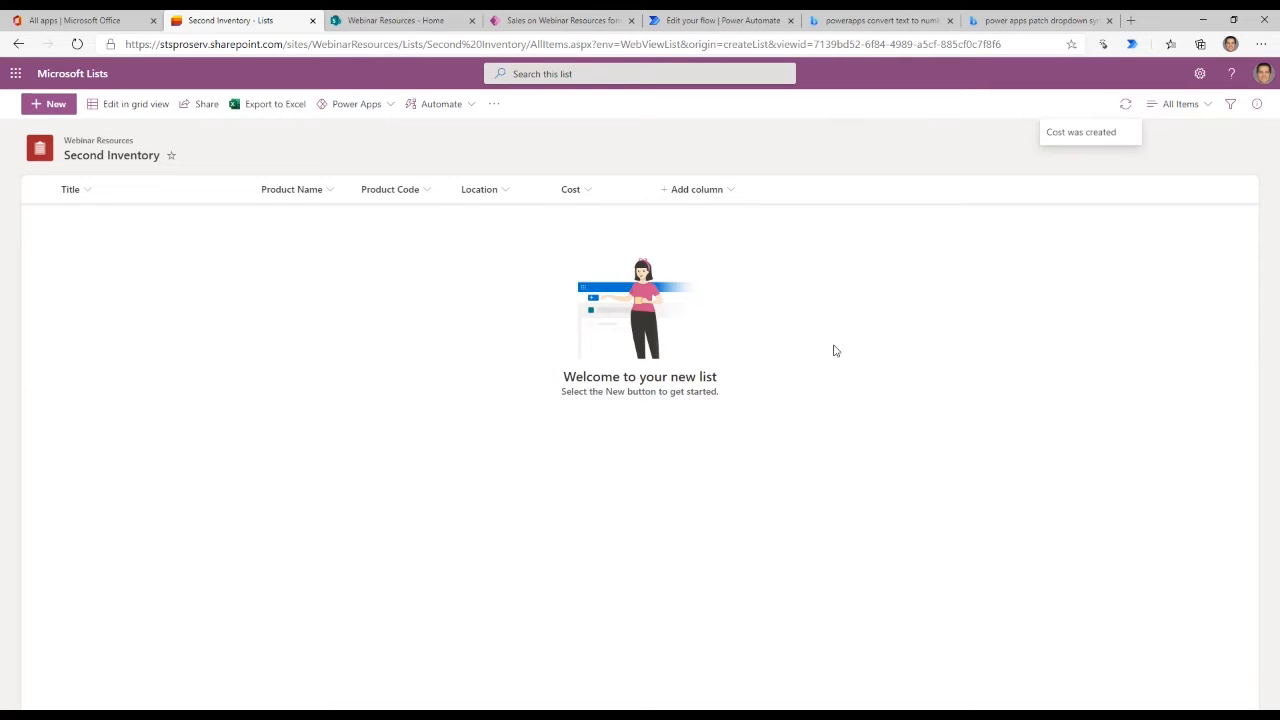
- Start a new Number column in the Second Inventory list and name it "Exchange Rate"
click(712, 189)
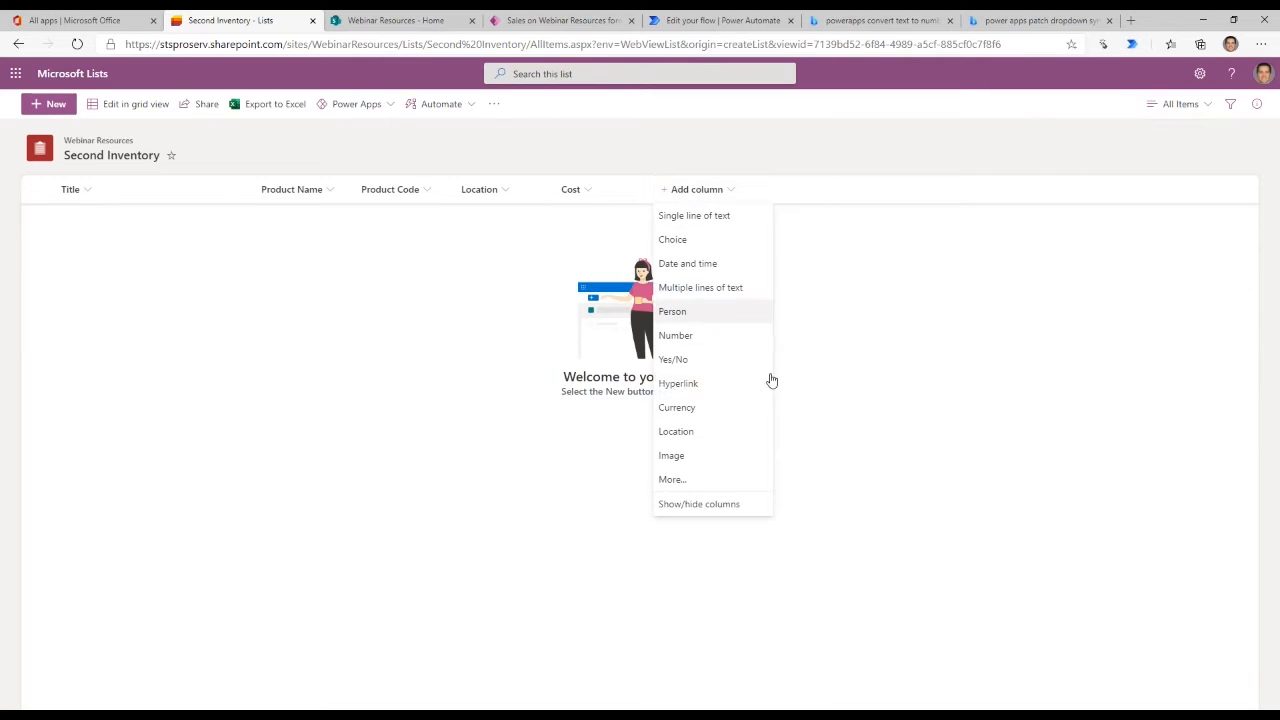
click(879, 347)
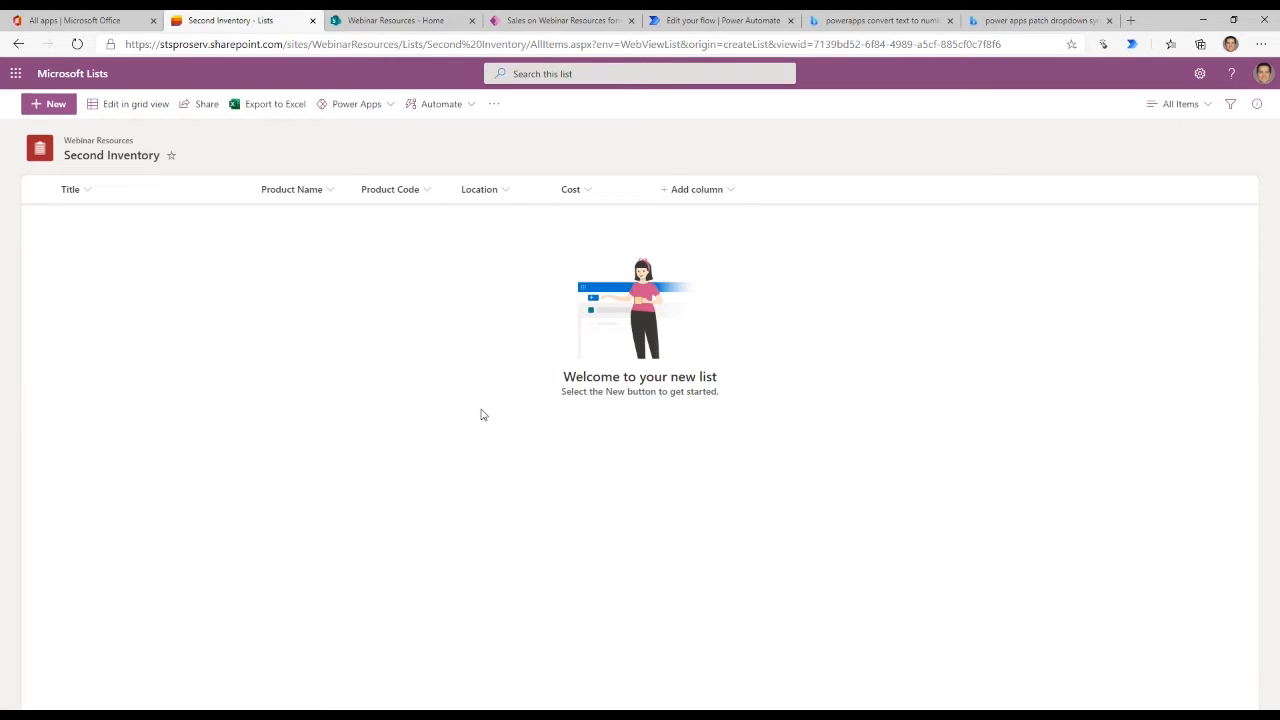
click(669, 195)
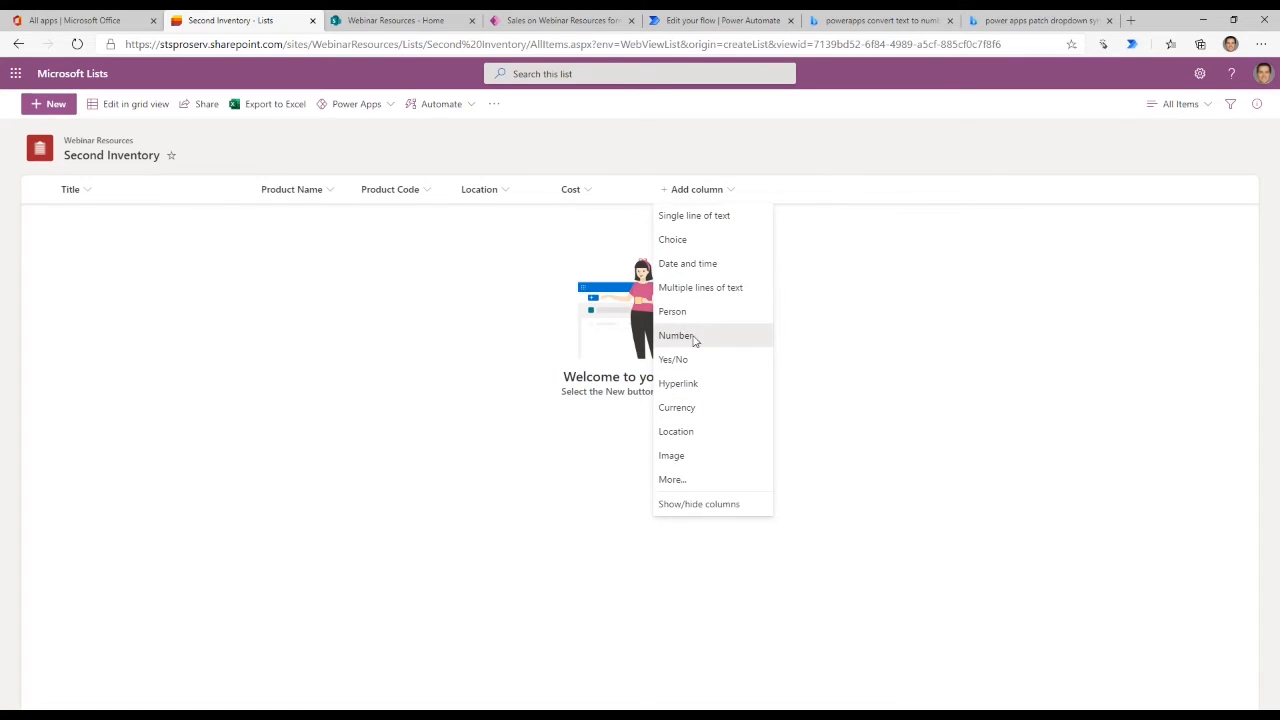
click(680, 338)
click(1154, 137)
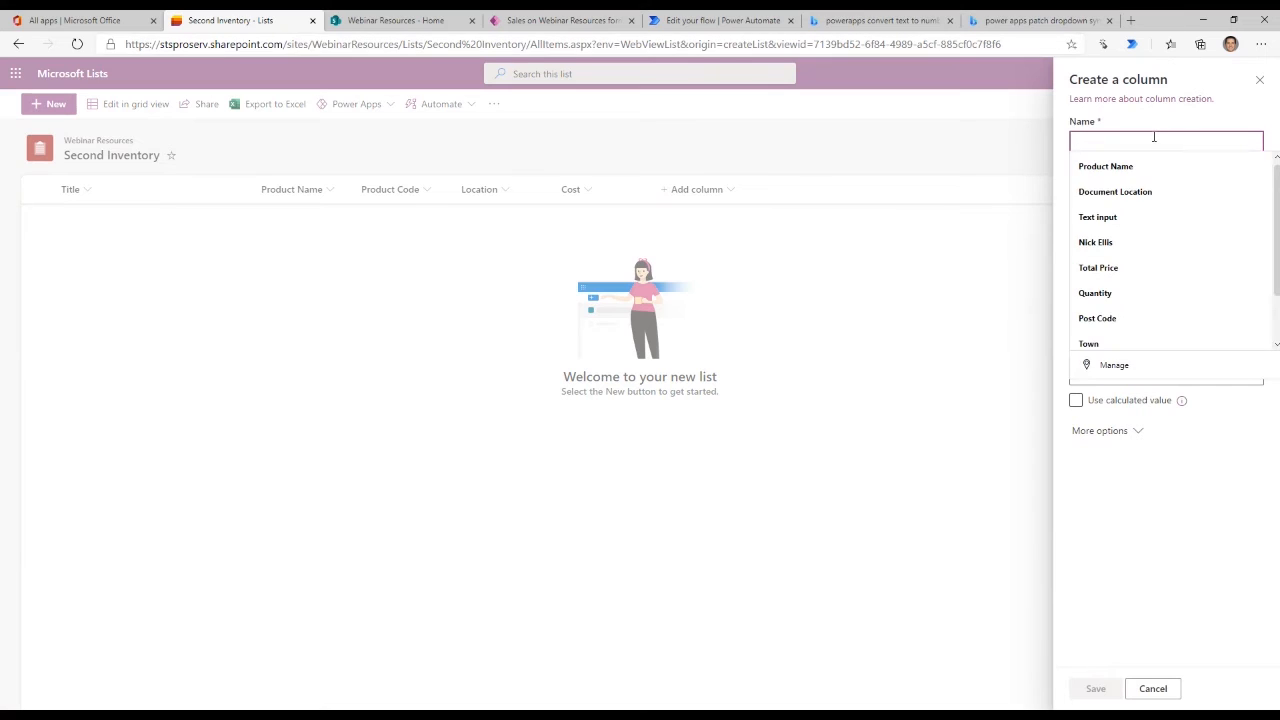
text(Exchange Rate)
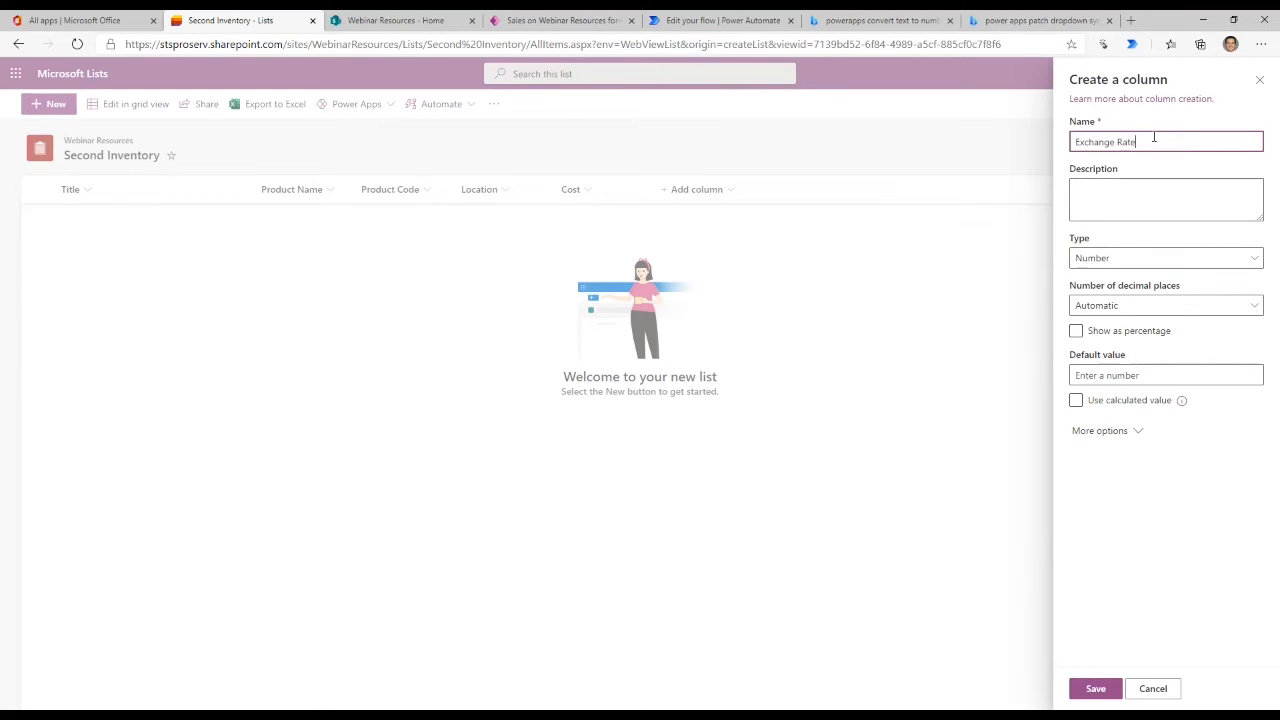
key(Tab)
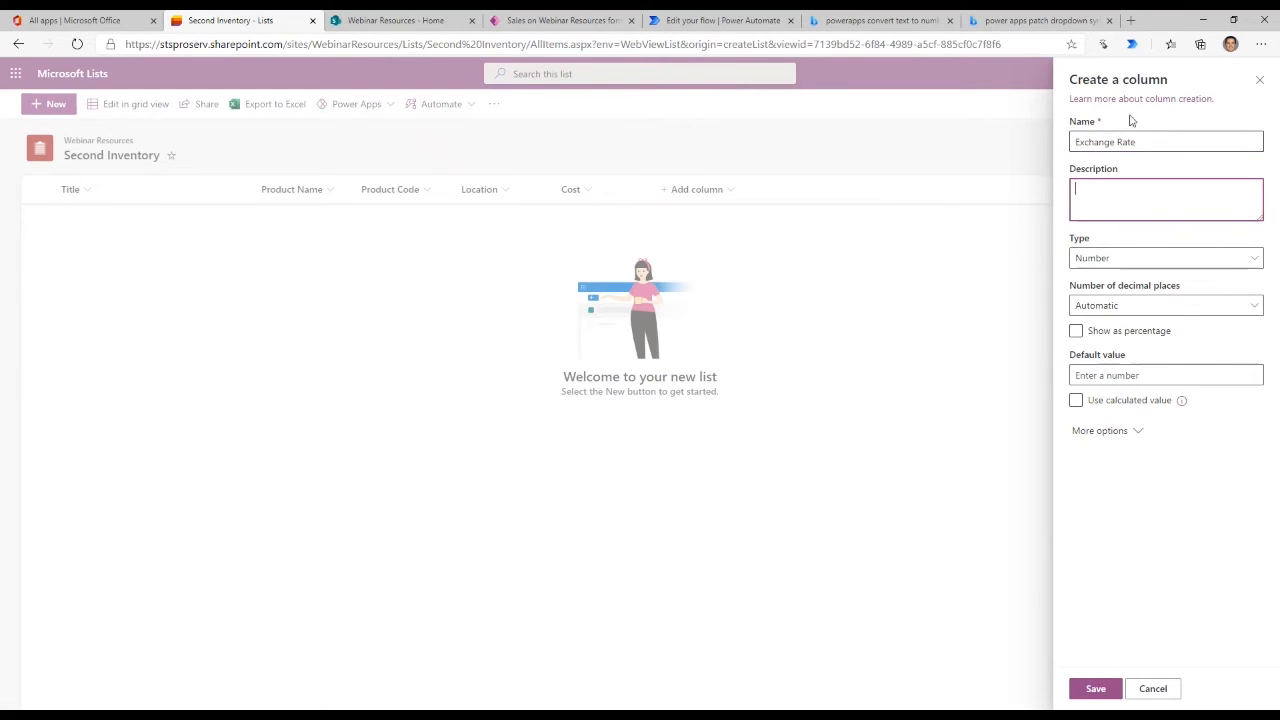
- Give the Exchange Rate column 3 decimal places, require it to contain information, and save it
click(1150, 311)
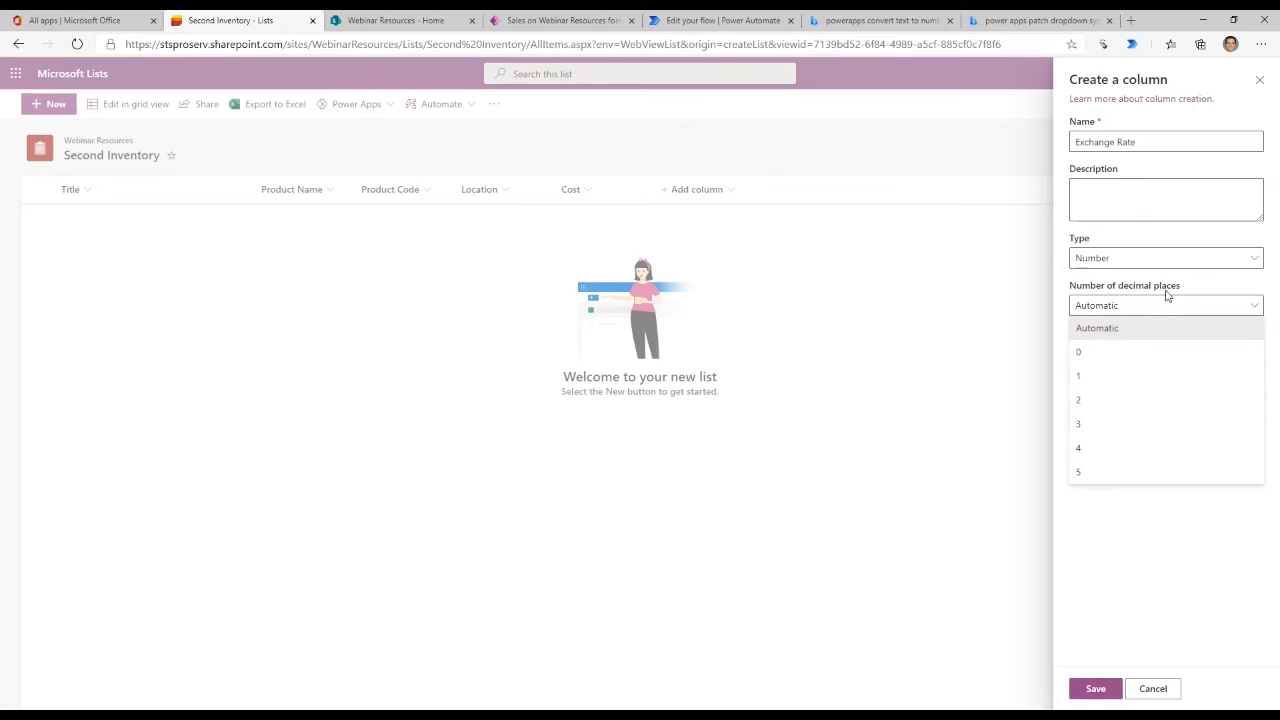
click(1086, 423)
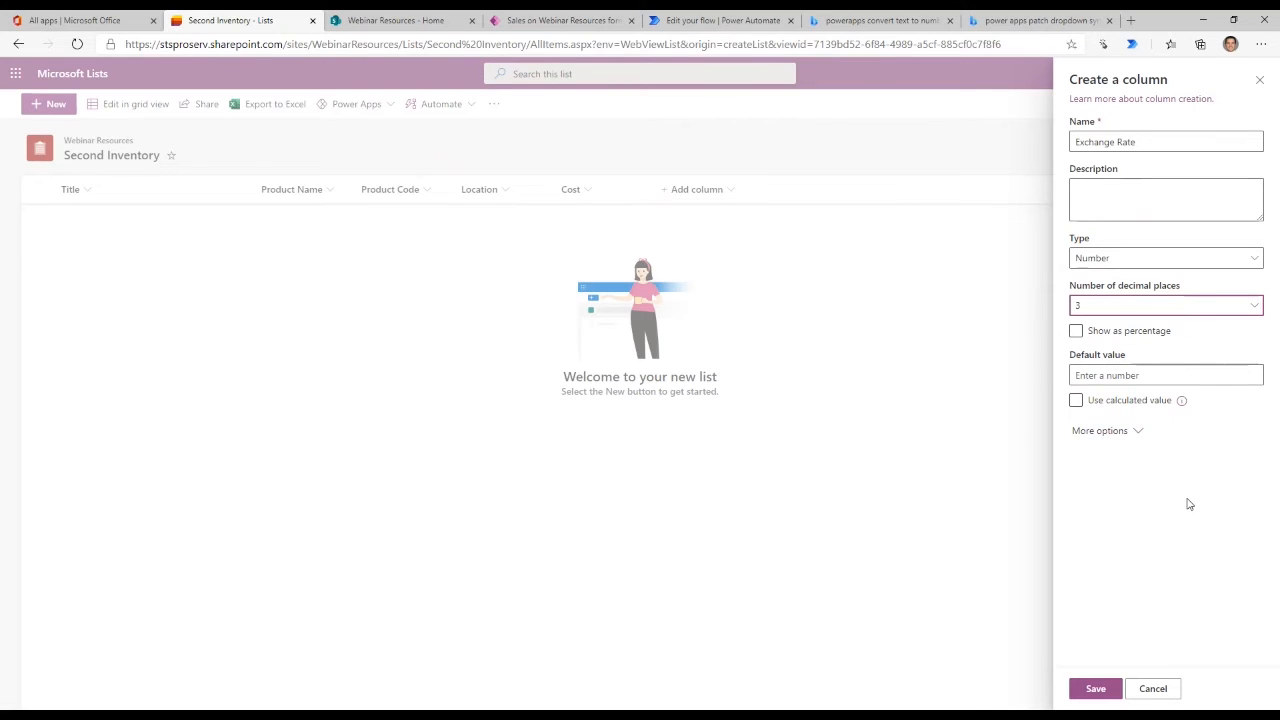
click(1120, 433)
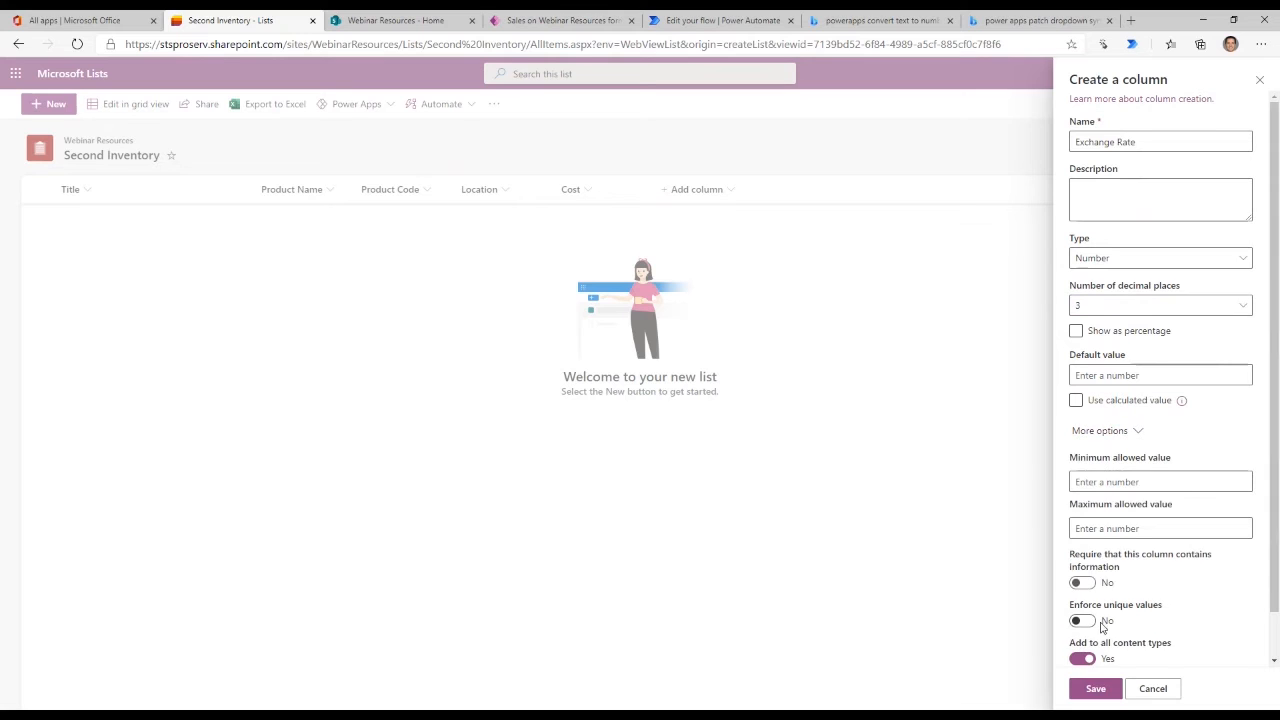
click(1085, 584)
click(1096, 689)
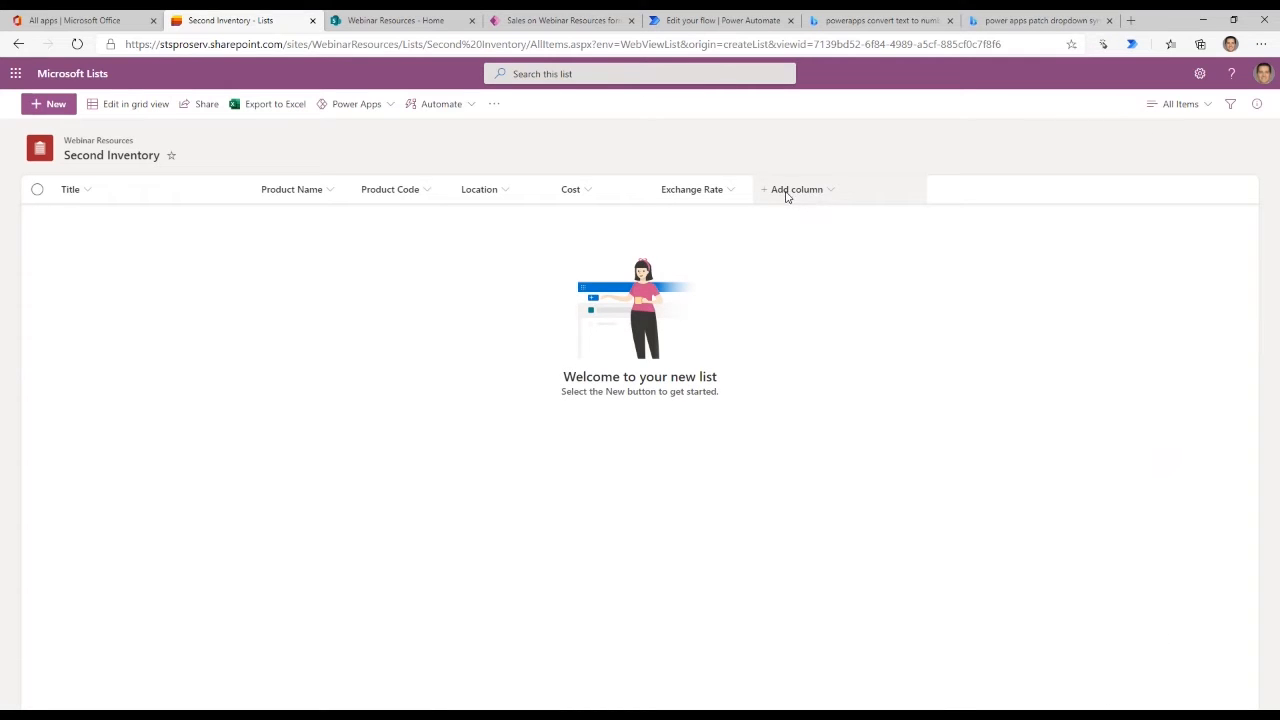
- Start a new Calculated column based on other columns and name it "Converted Cost"
click(800, 194)
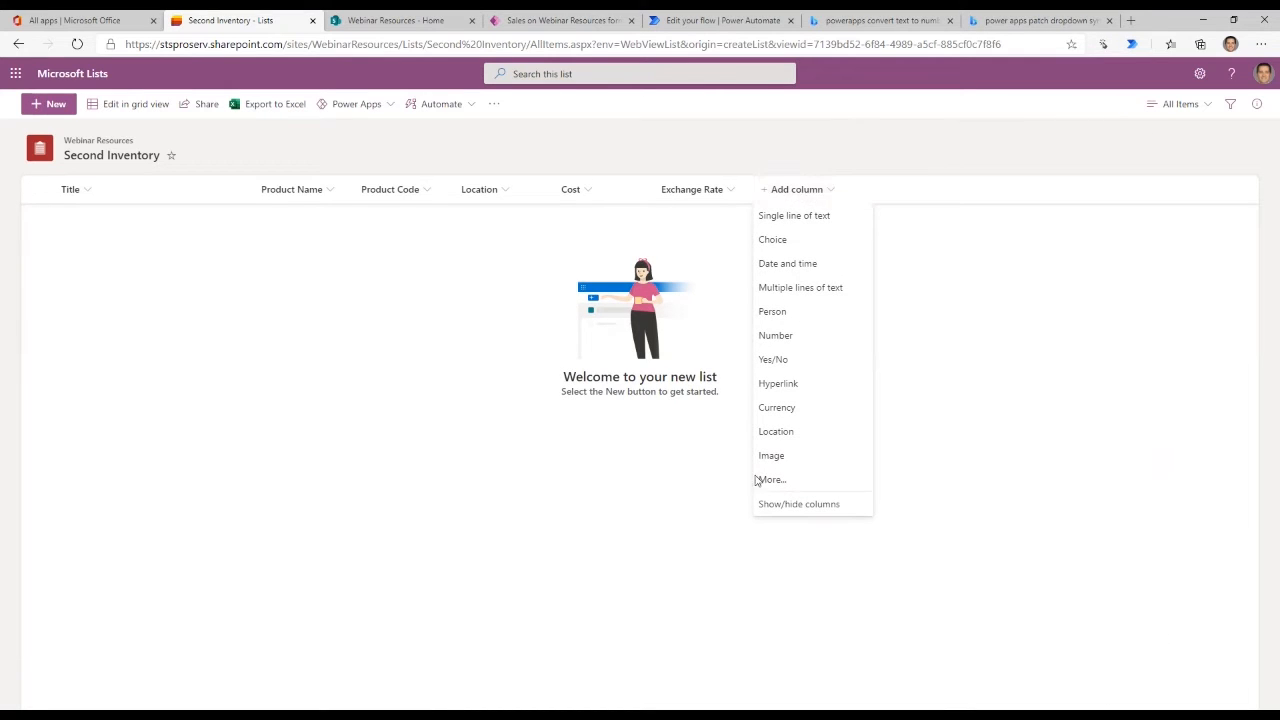
click(773, 197)
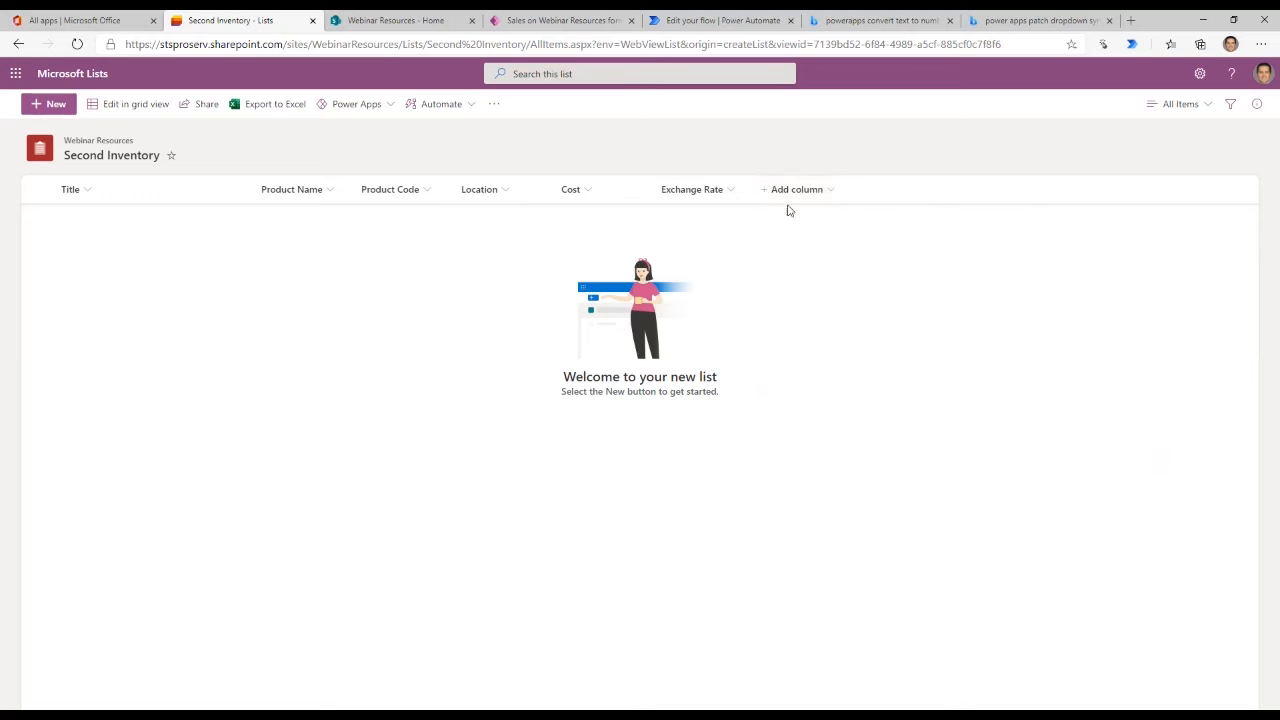
click(814, 199)
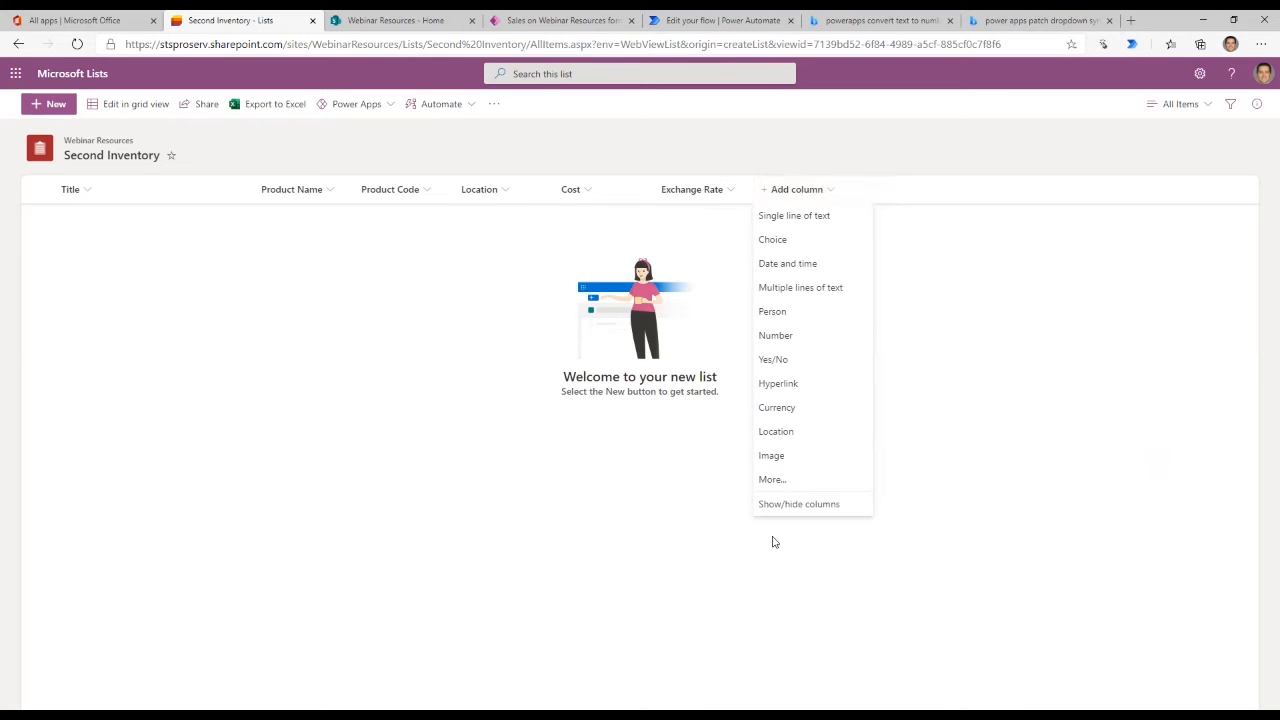
click(772, 480)
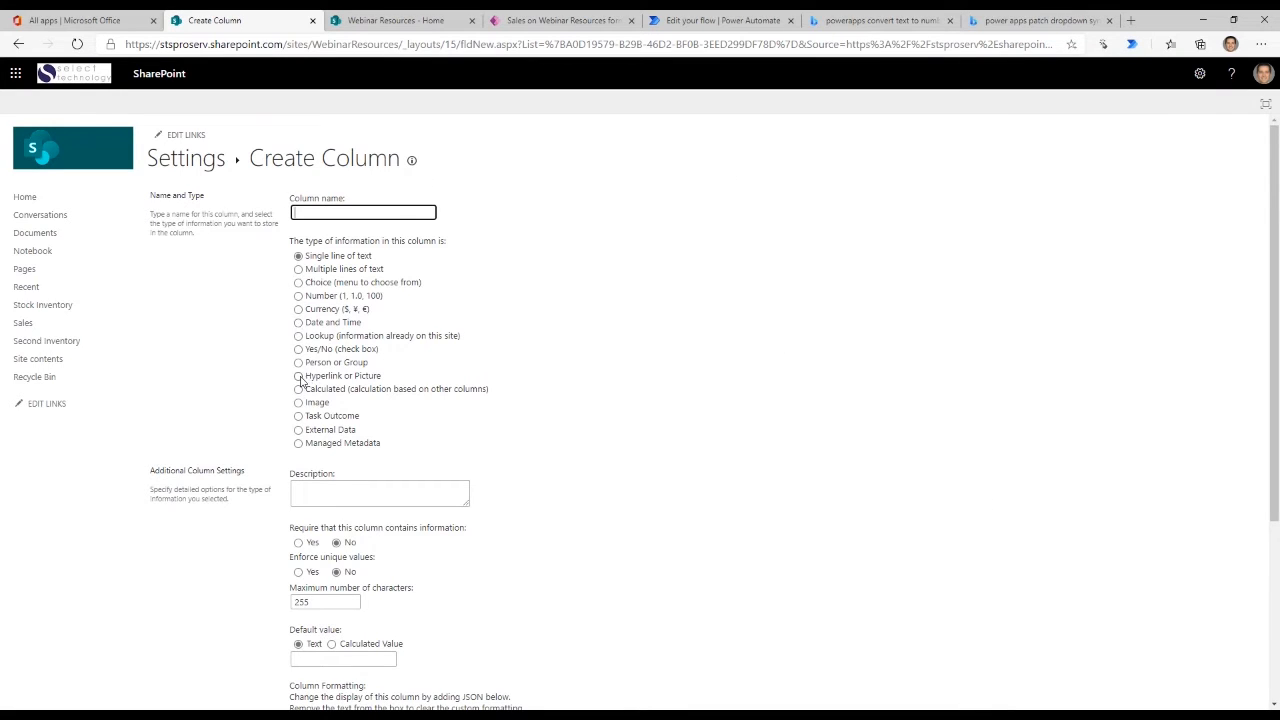
click(298, 389)
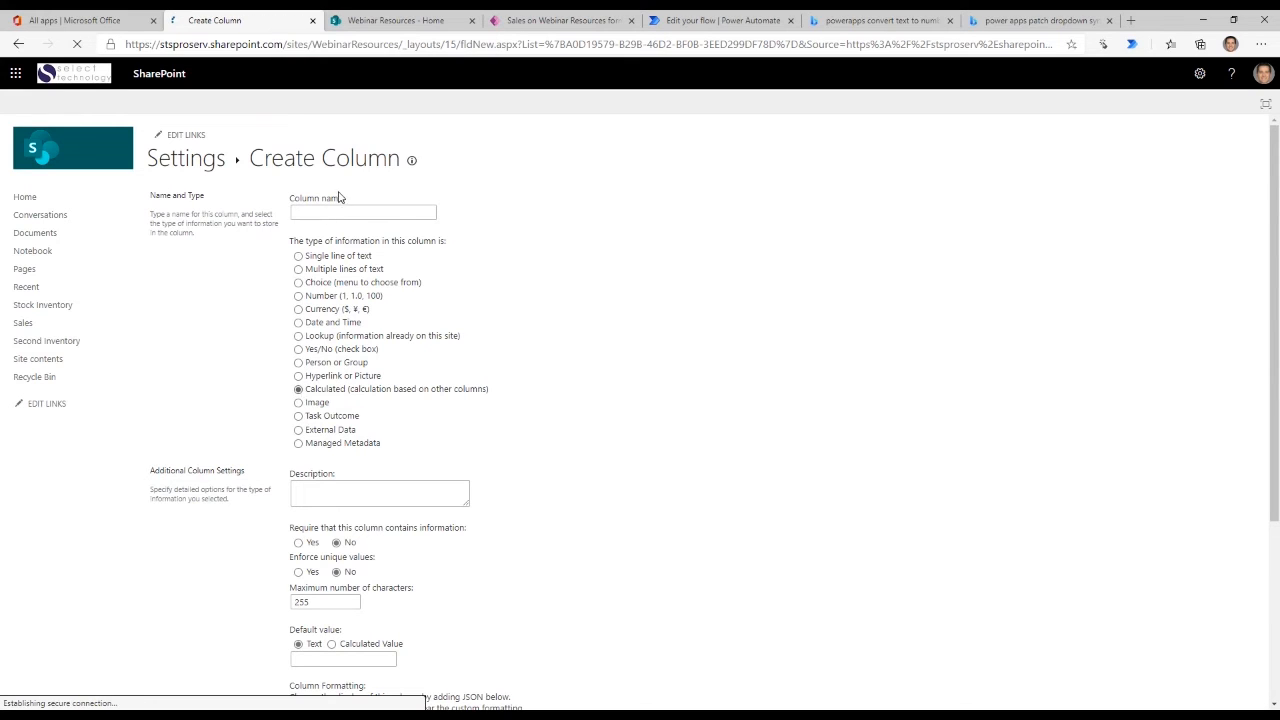
click(362, 213)
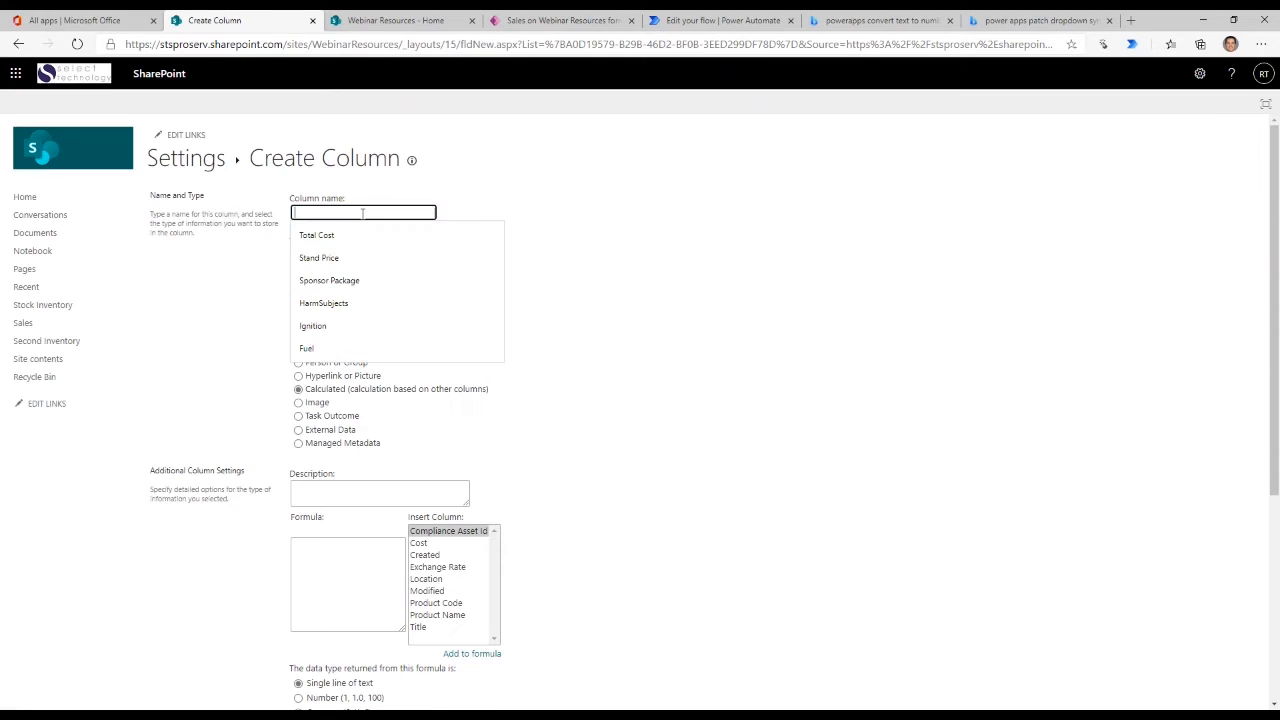
text(Conve)
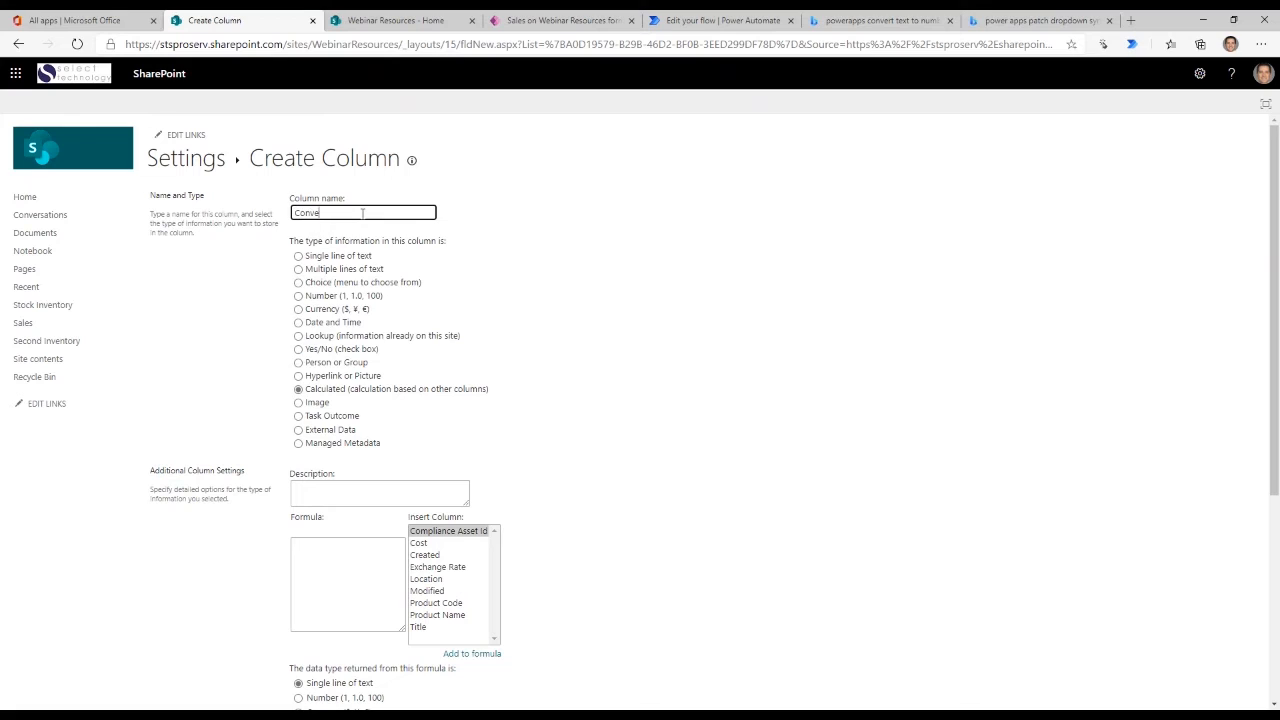
text(rted Cost)
key(Tab)
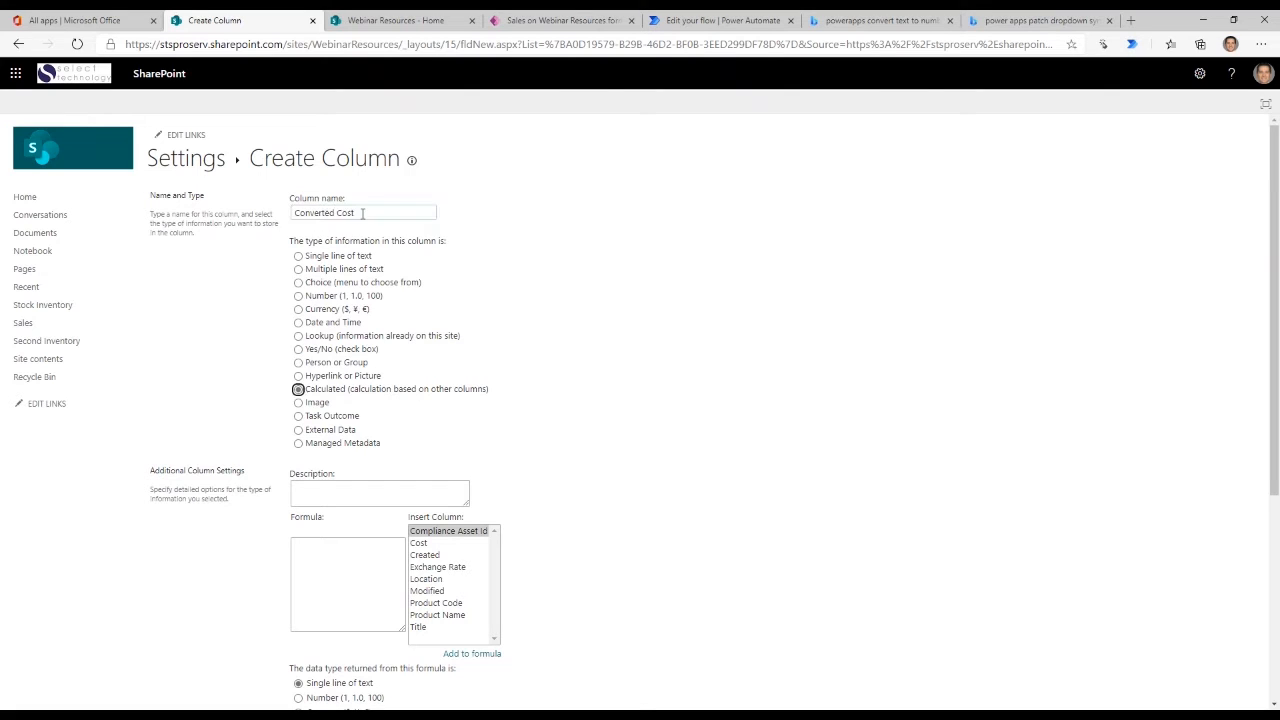
- Build the Converted Cost formula as [Cost]*[Exchange Rate] from the available columns
click(736, 454)
click(420, 543)
click(472, 653)
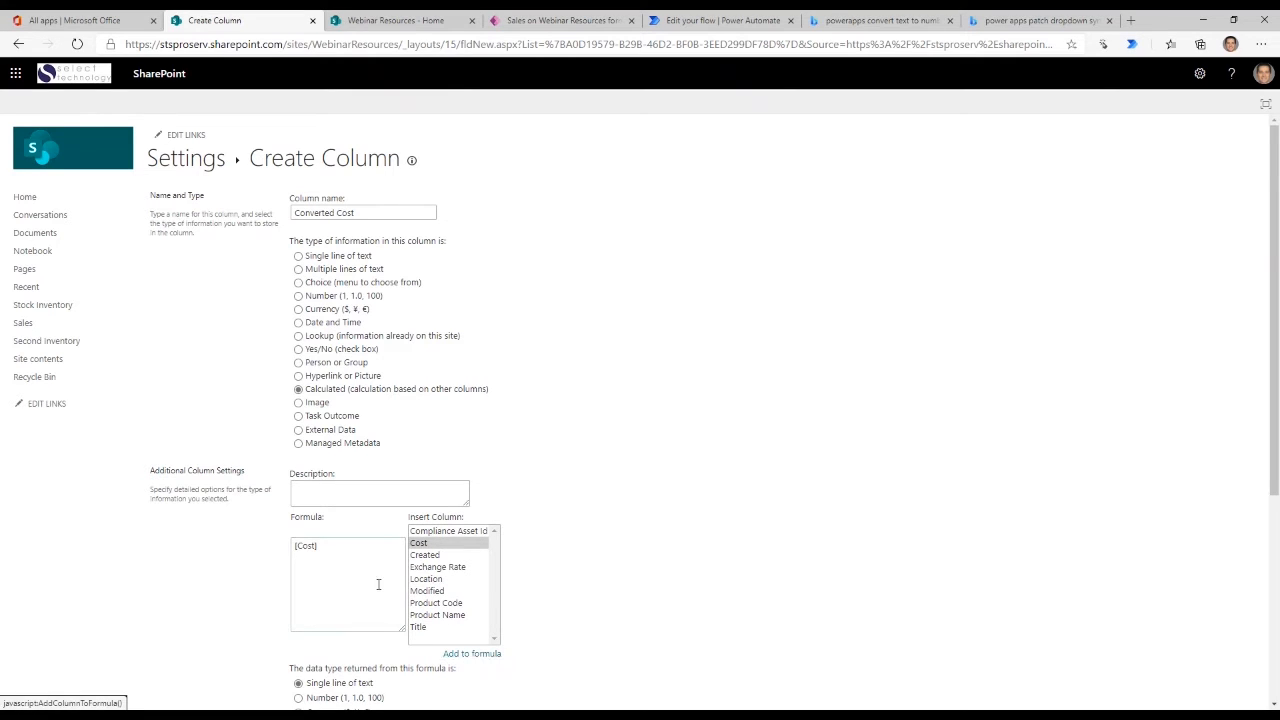
click(382, 552)
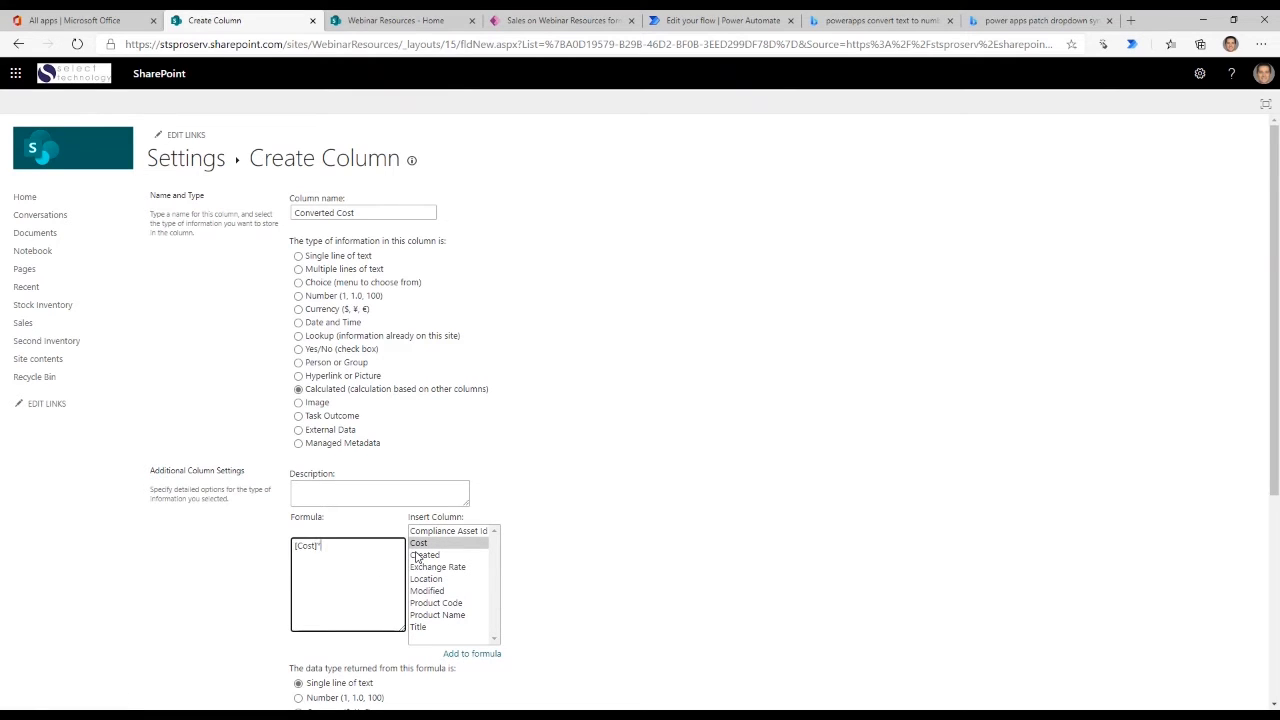
text(*)
click(450, 567)
click(472, 654)
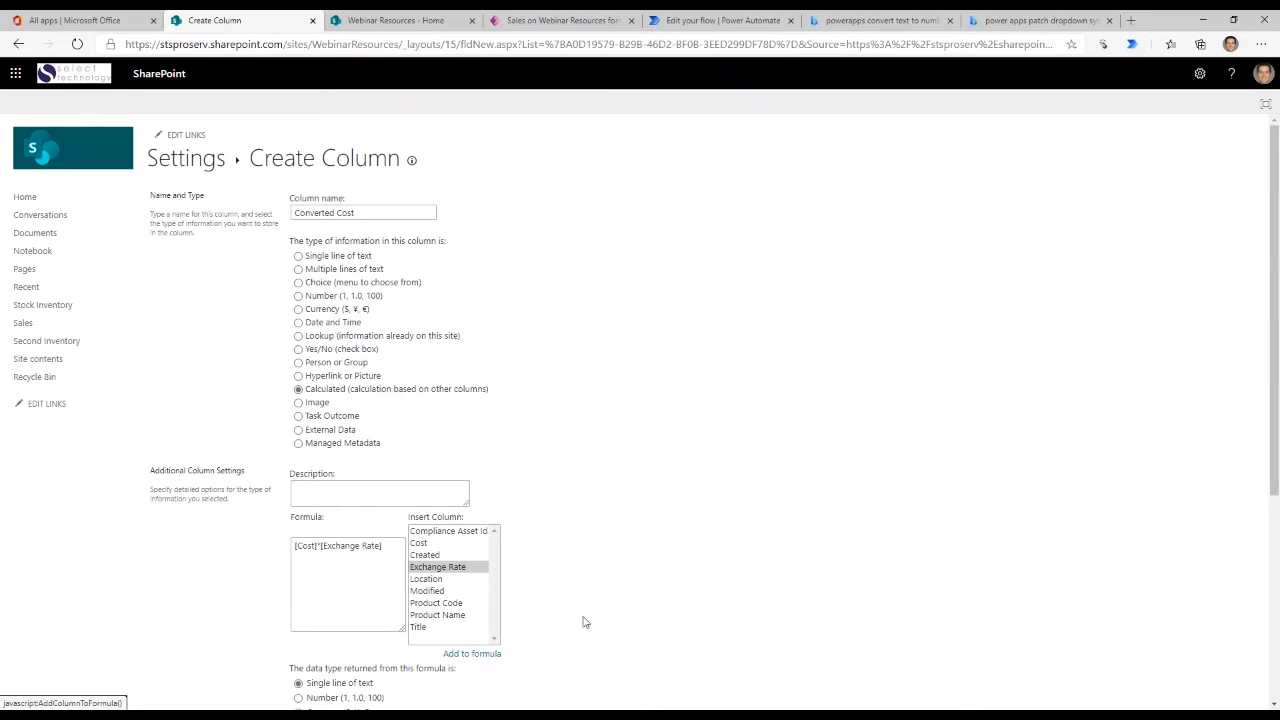
- Return the formula's result as Currency, keeping automatic decimals and the $123,456.00 (United States) format, and create the column
scroll(585, 622, down, 3)
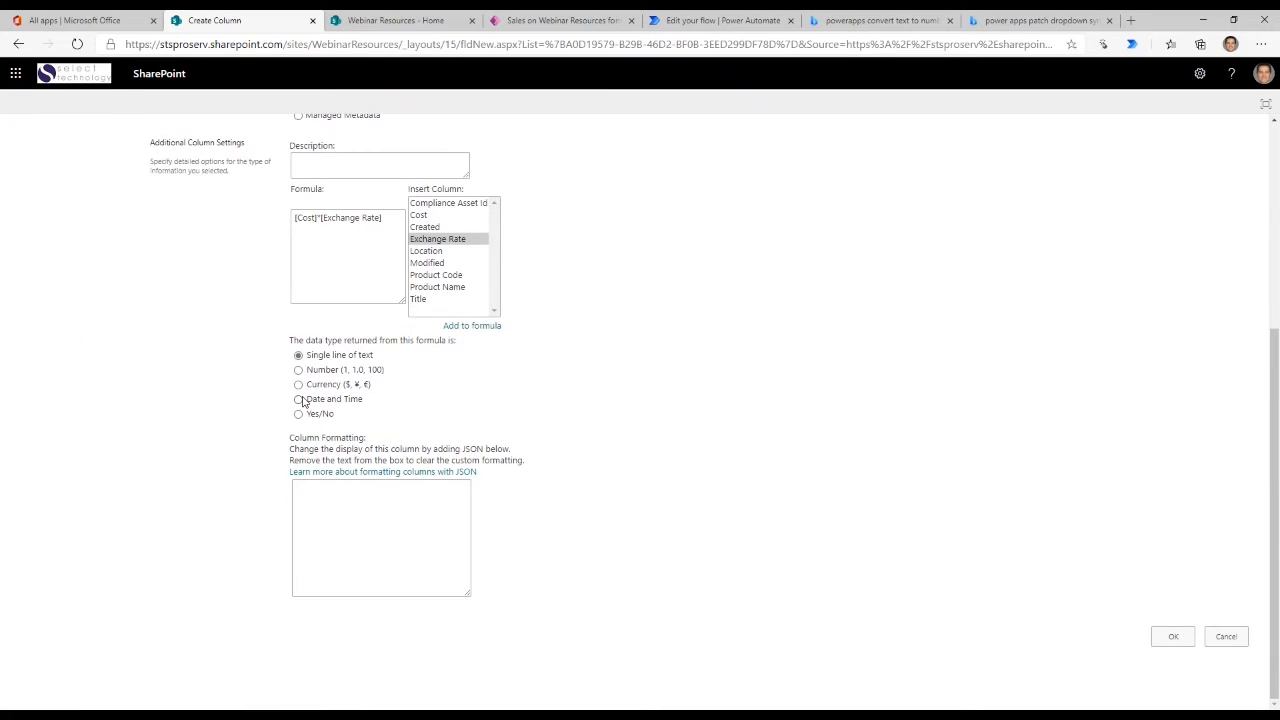
click(298, 384)
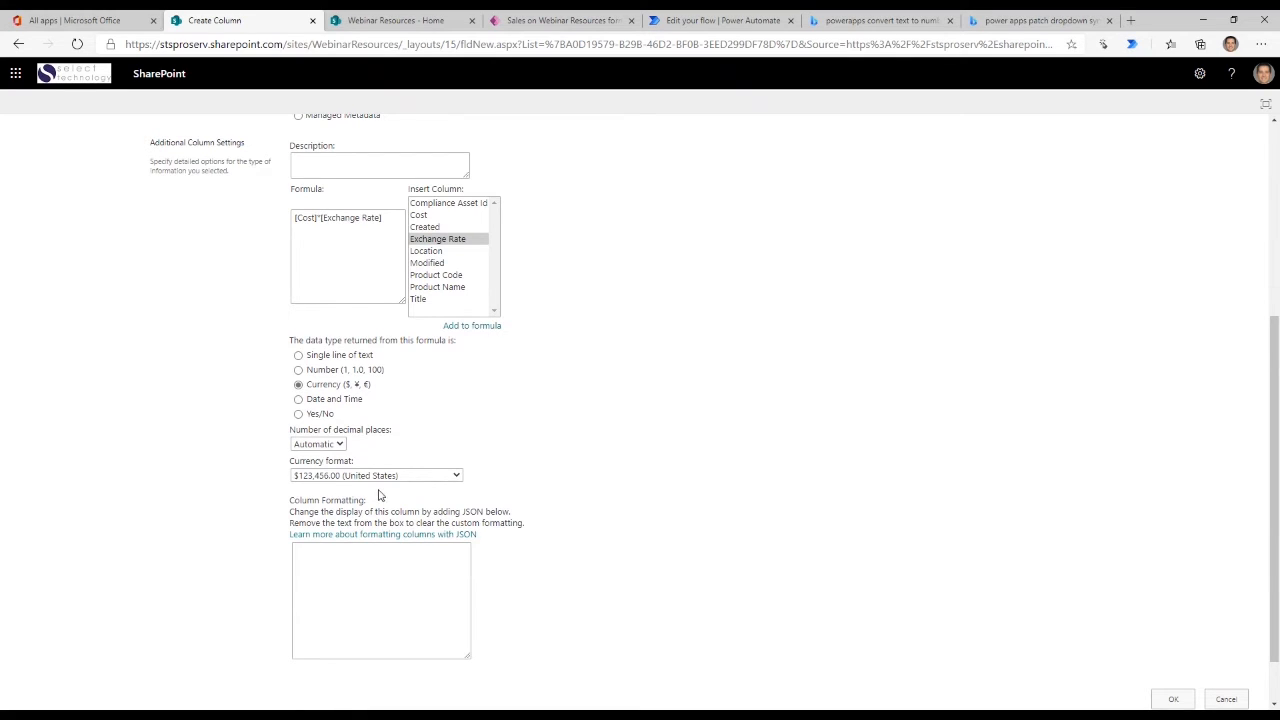
scroll(960, 528, down, 1)
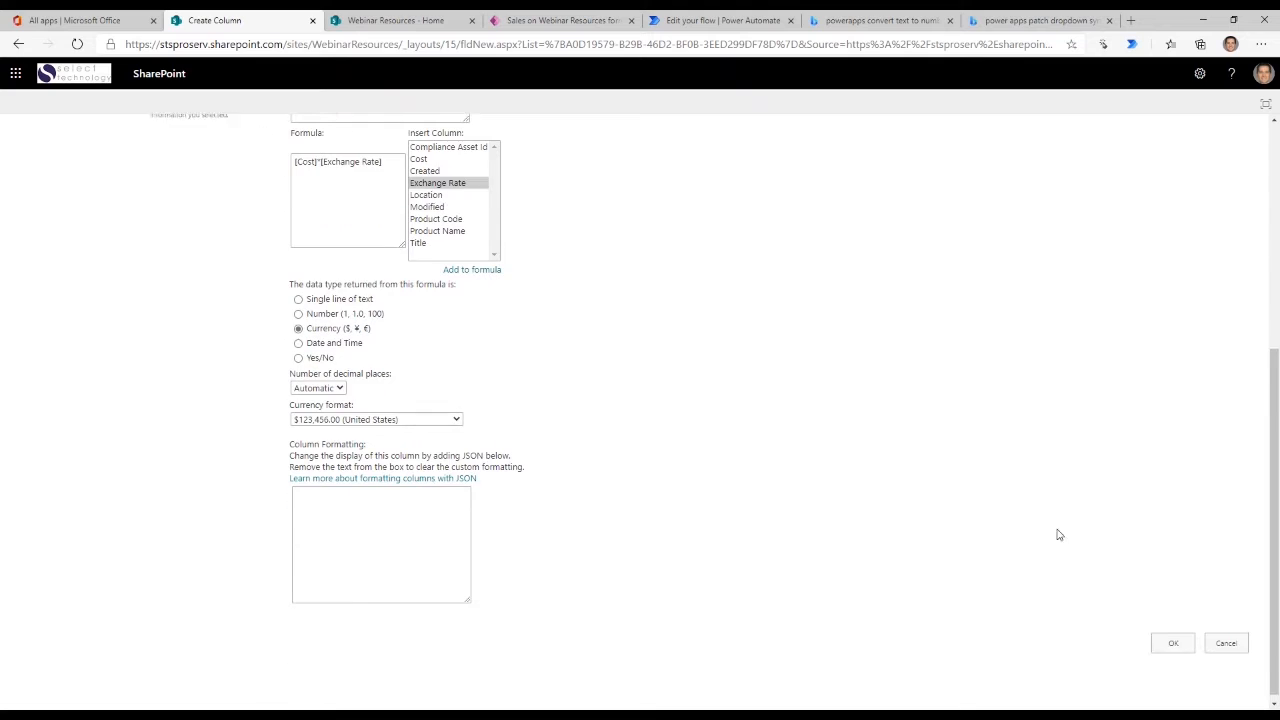
click(1171, 638)
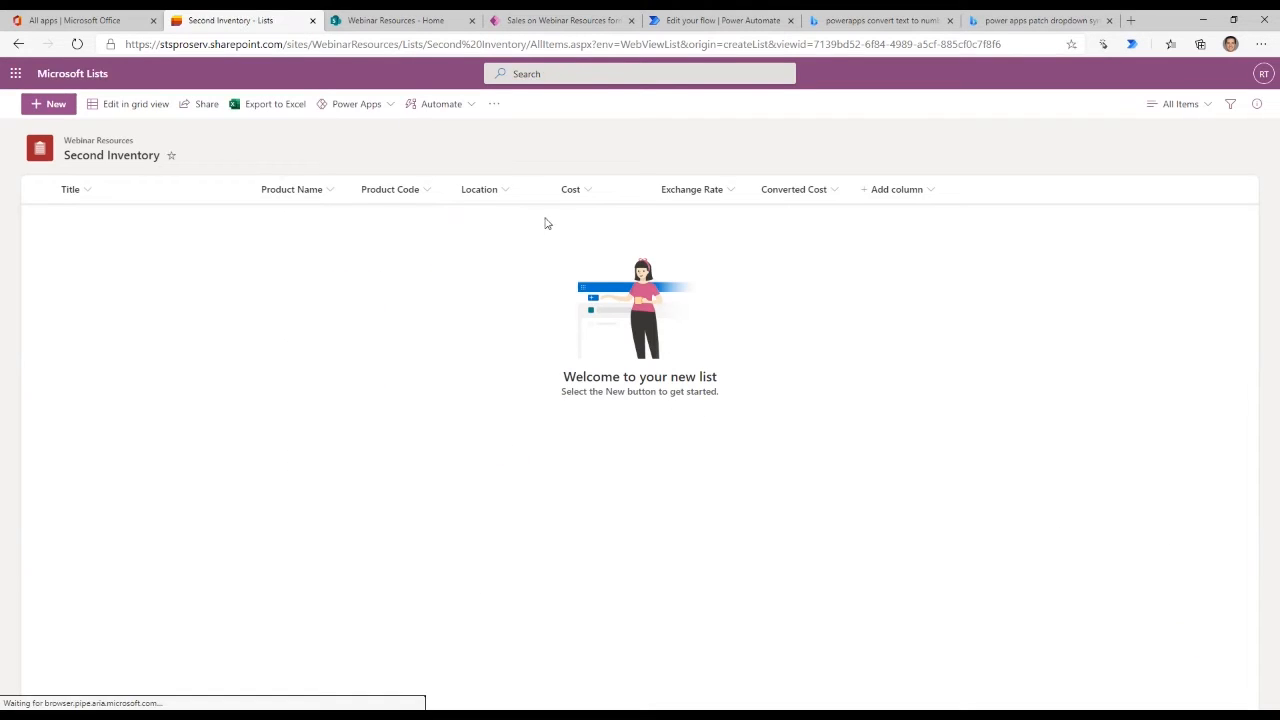
- Start a new list item with the title "Title" and the product name "Desktop"
click(50, 106)
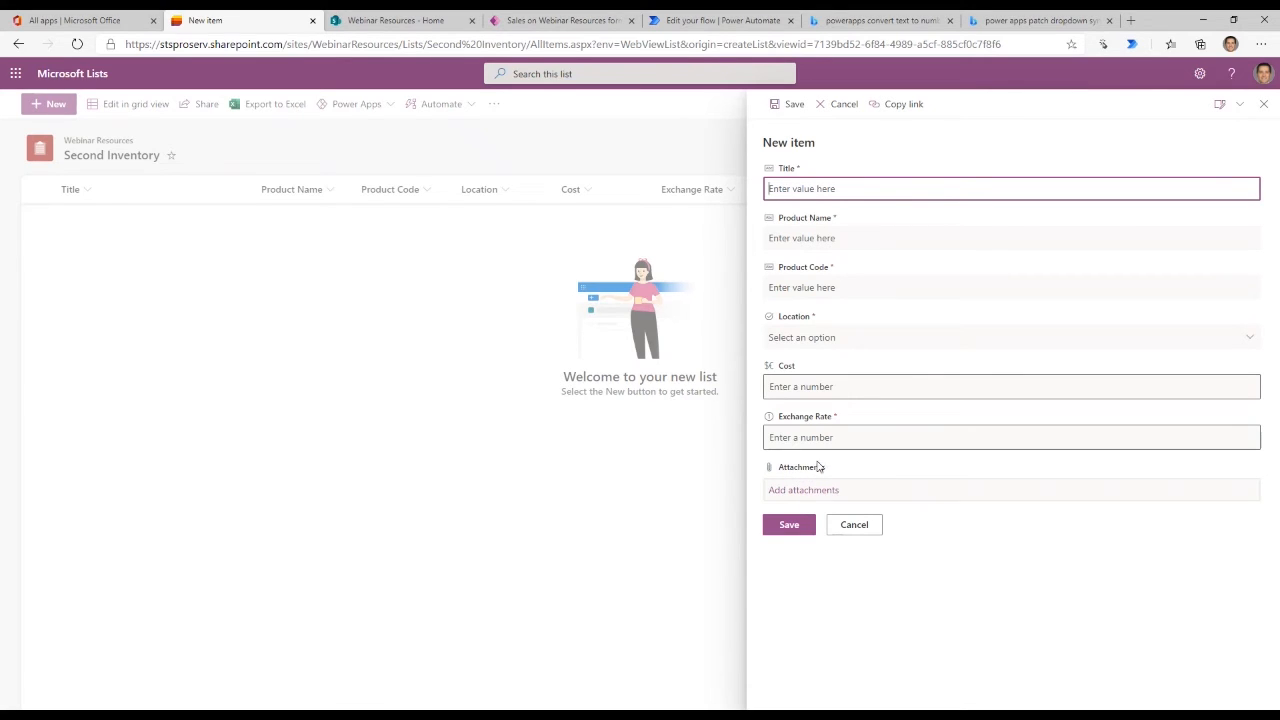
click(850, 524)
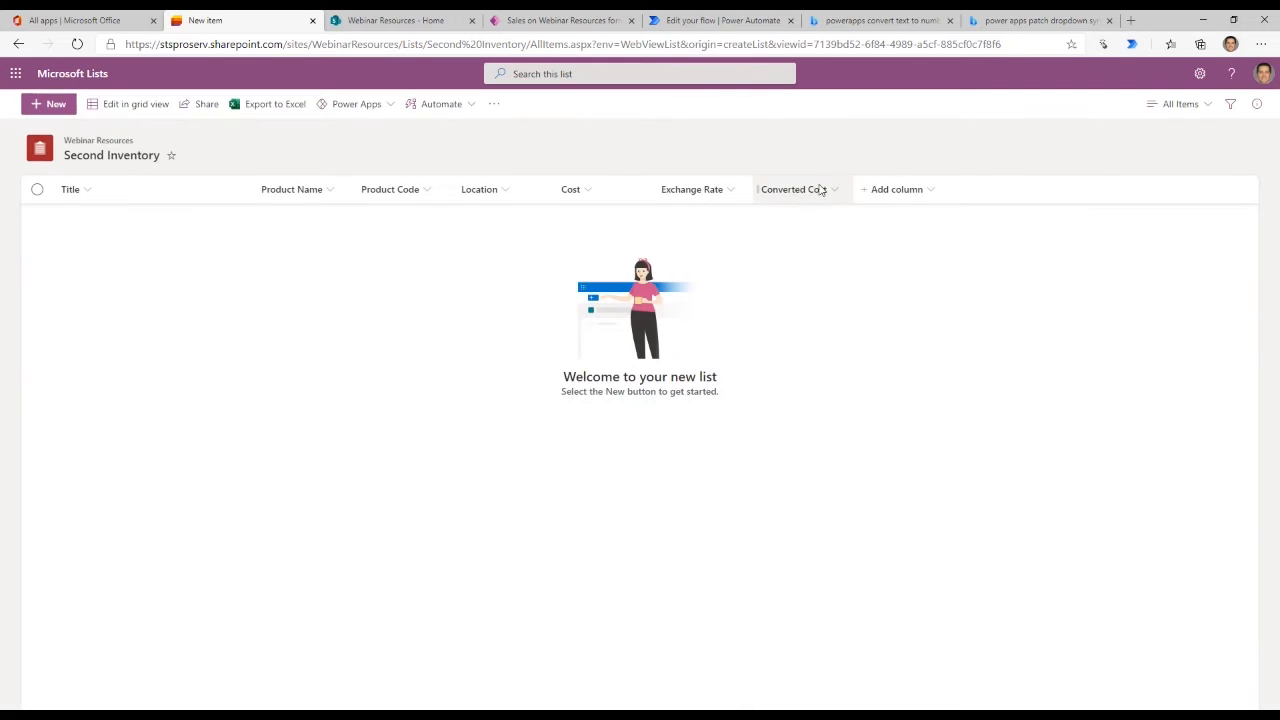
click(62, 106)
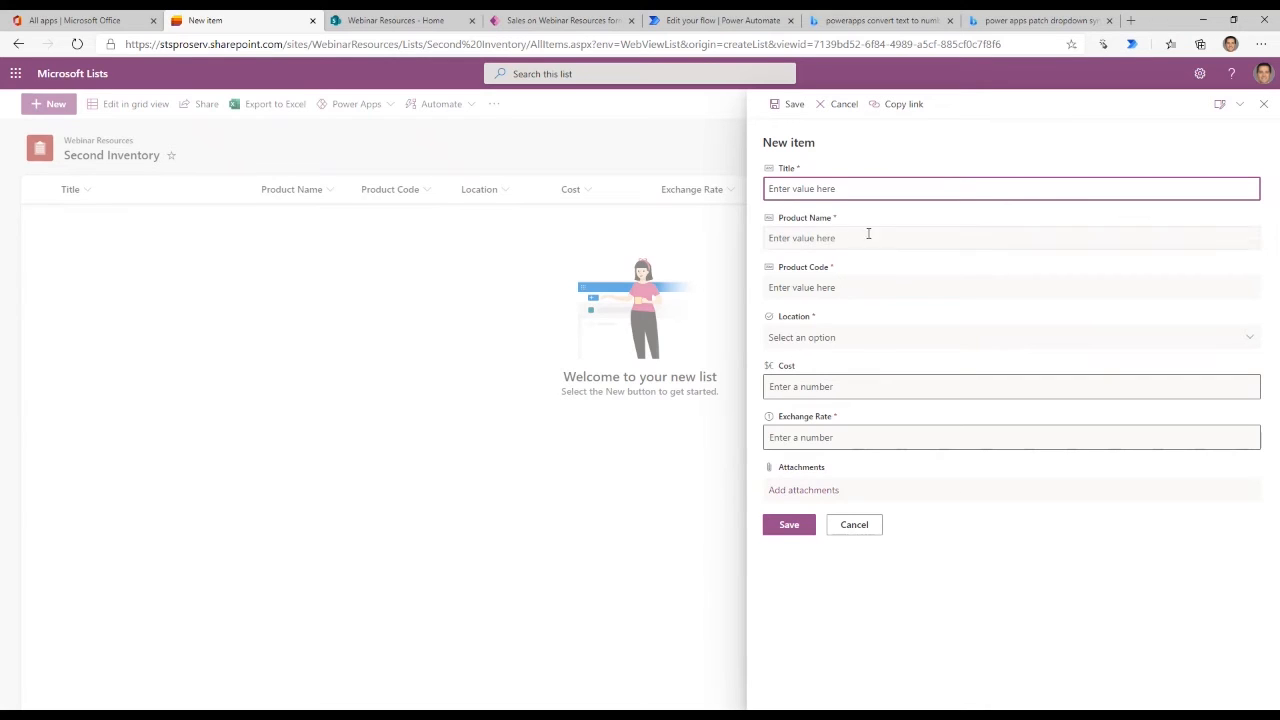
click(815, 238)
click(840, 190)
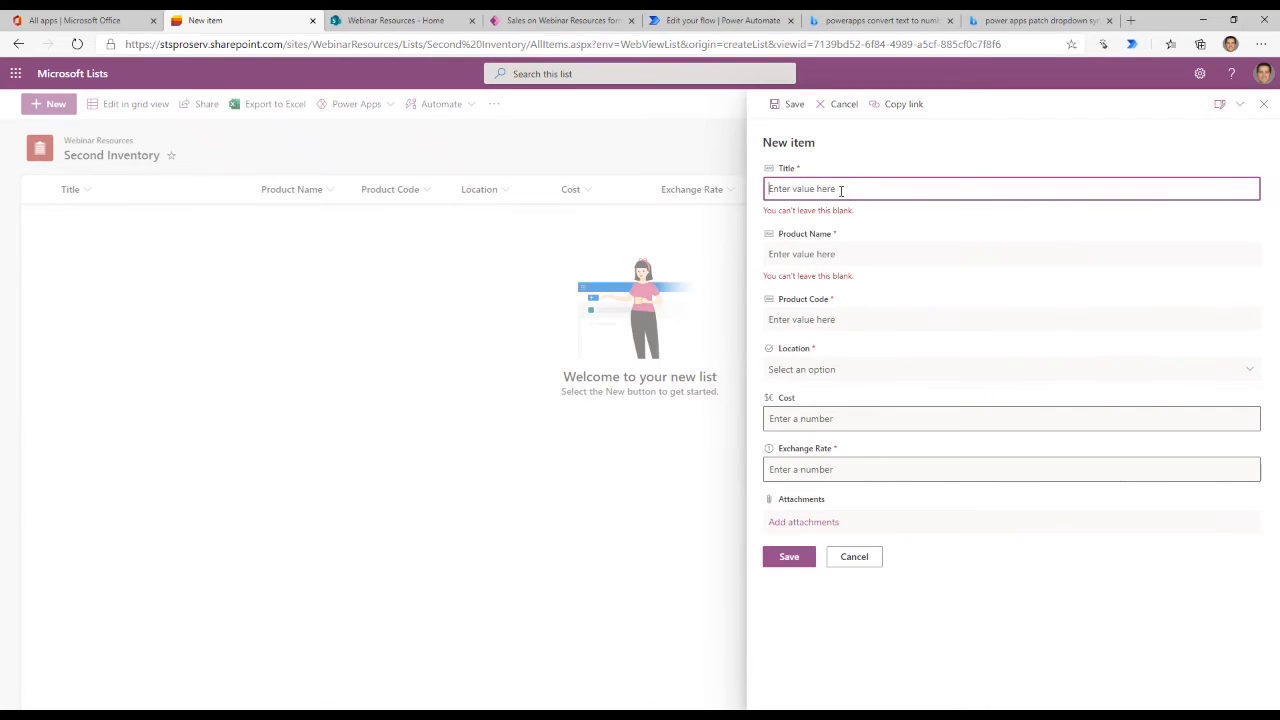
text(t)
key(BackSpace)
text(Title)
key(Tab)
text(D)
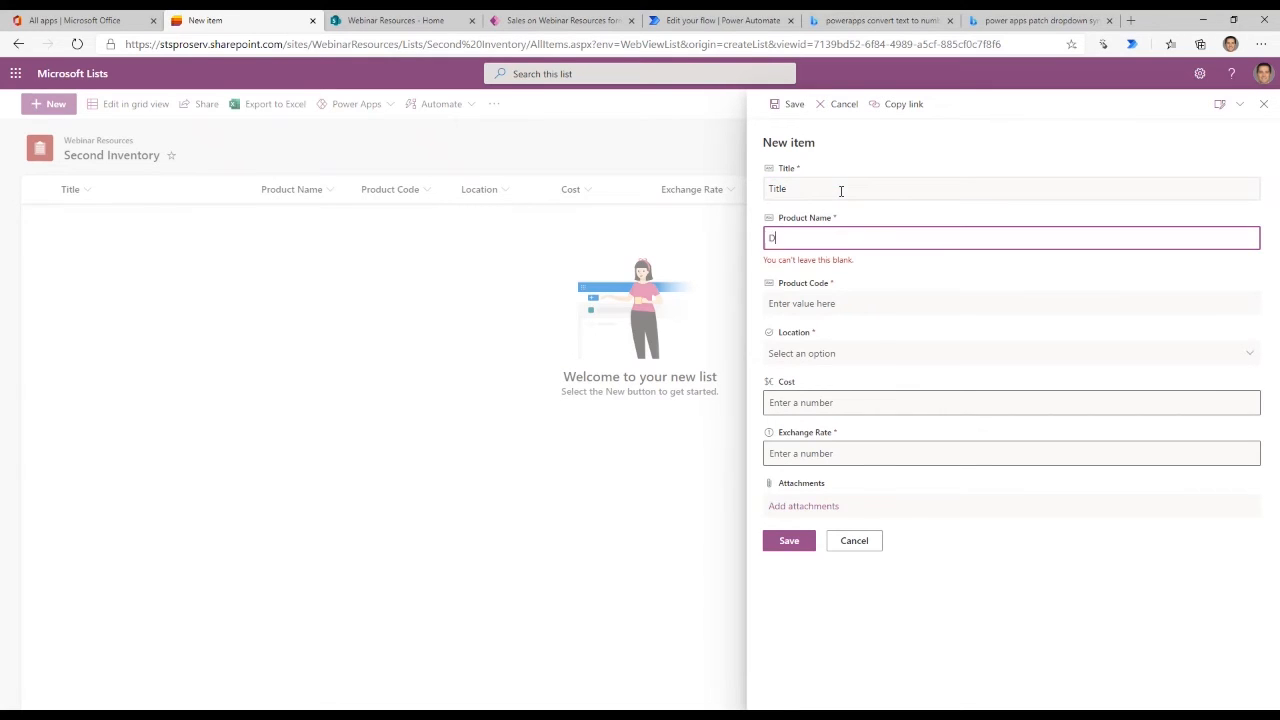
text(esktop)
key(Tab)
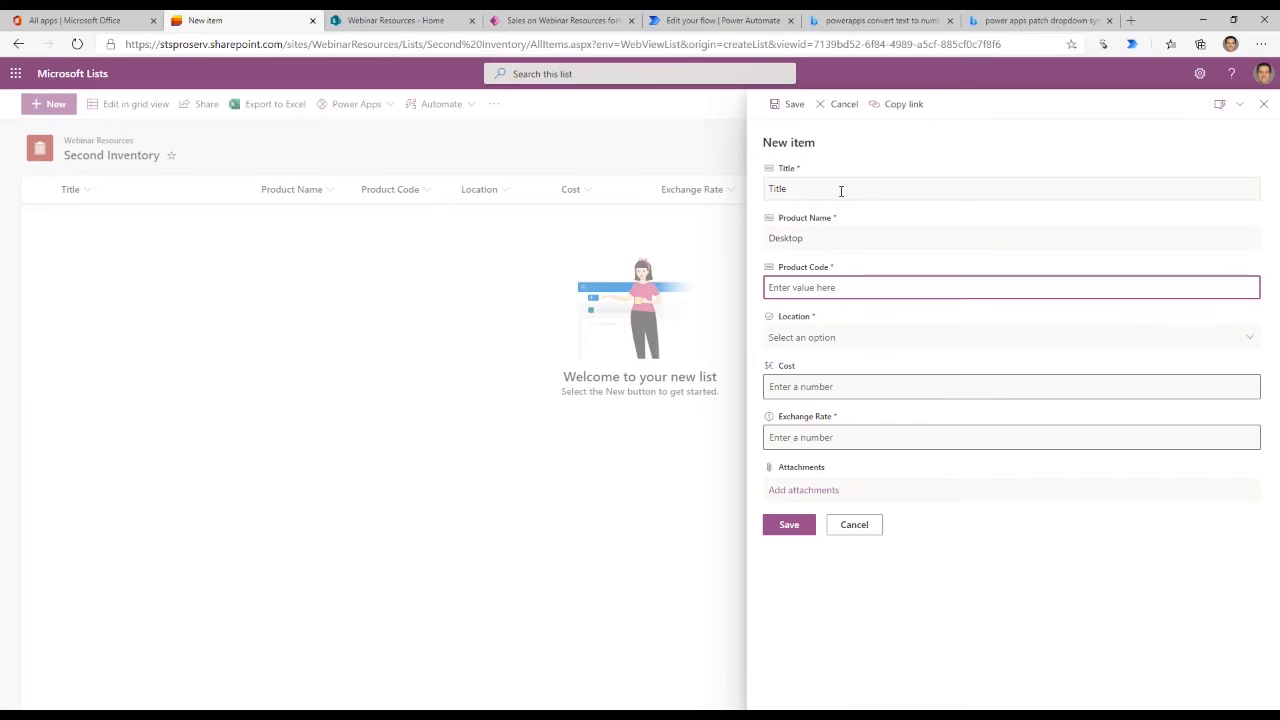
- Enter 01234 as the new item's product code and choose Warehouse as its location
text(01234)
key(Tab)
click(817, 337)
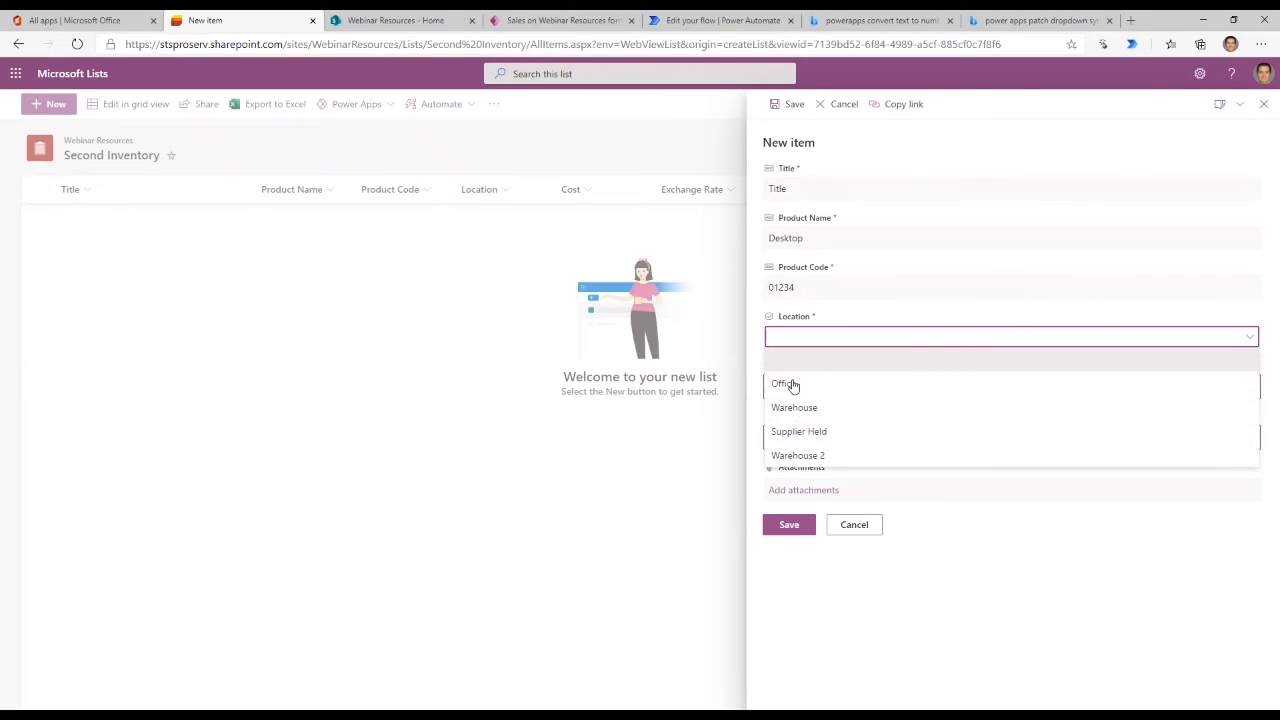
click(794, 407)
key(Tab)
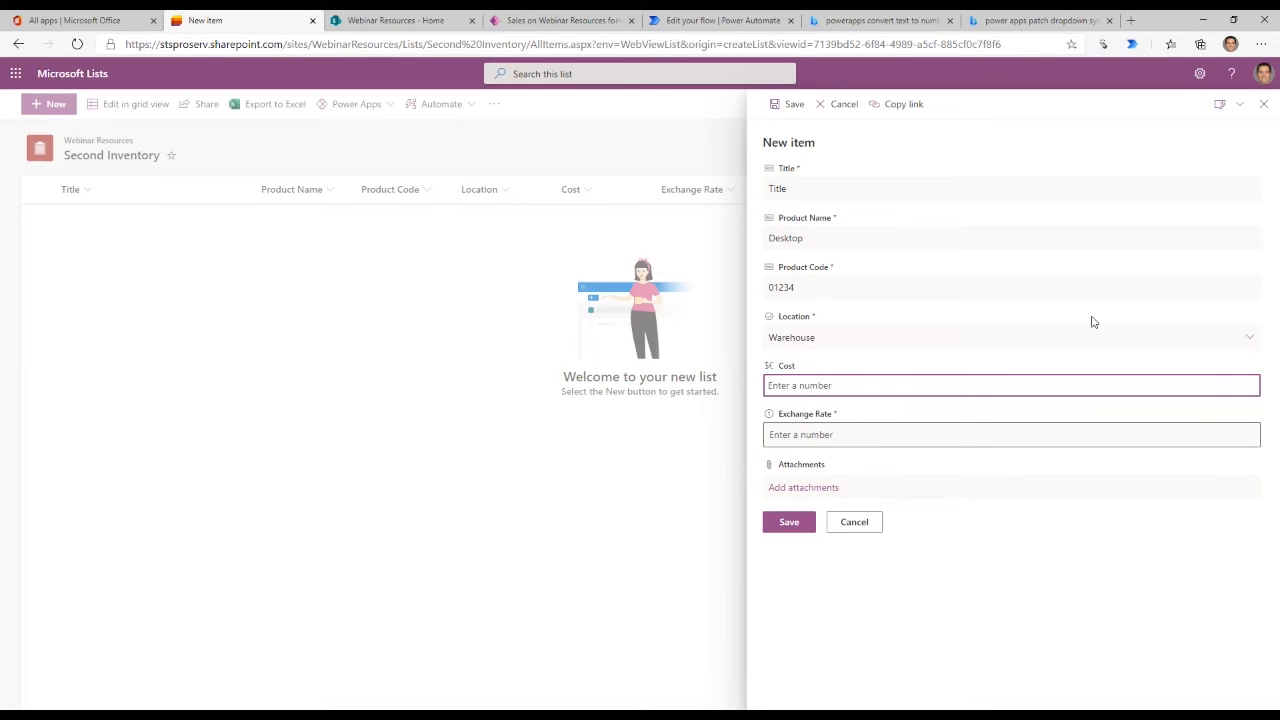
- Enter a cost of 300 and an exchange rate of 1.2 for the Desktop item
text(300)
key(Tab)
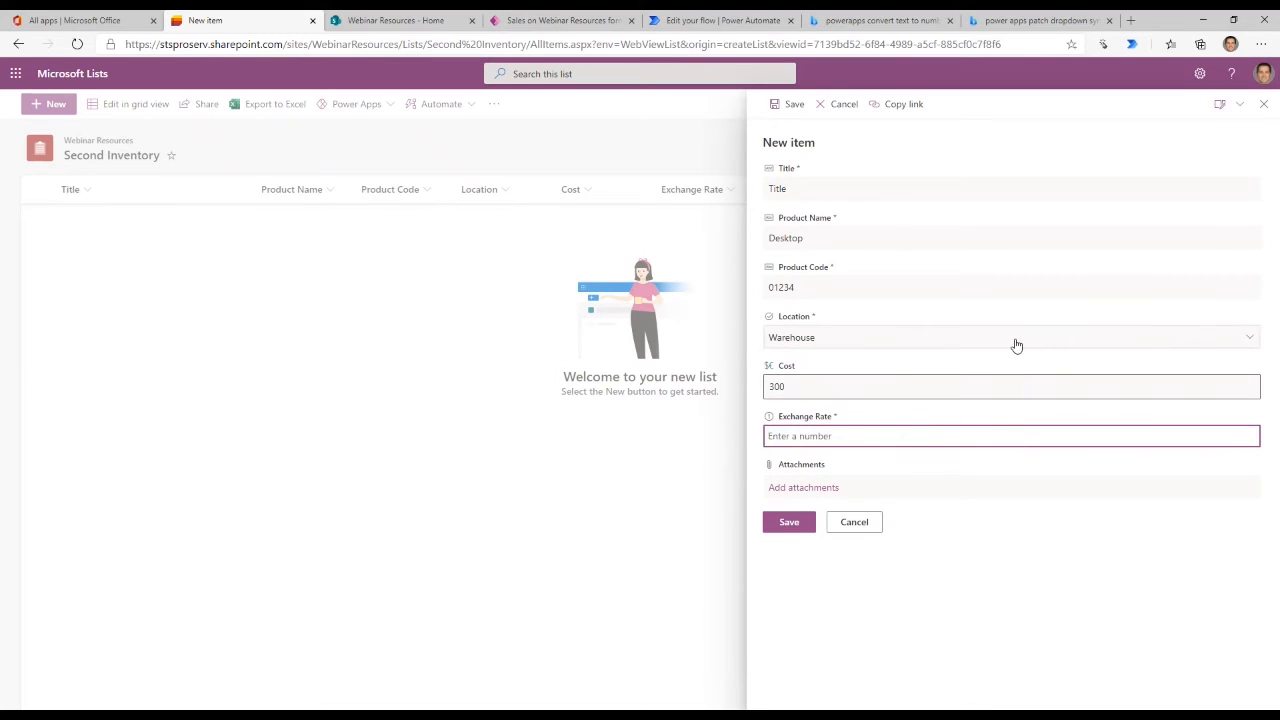
text(1.2)
key(Tab)
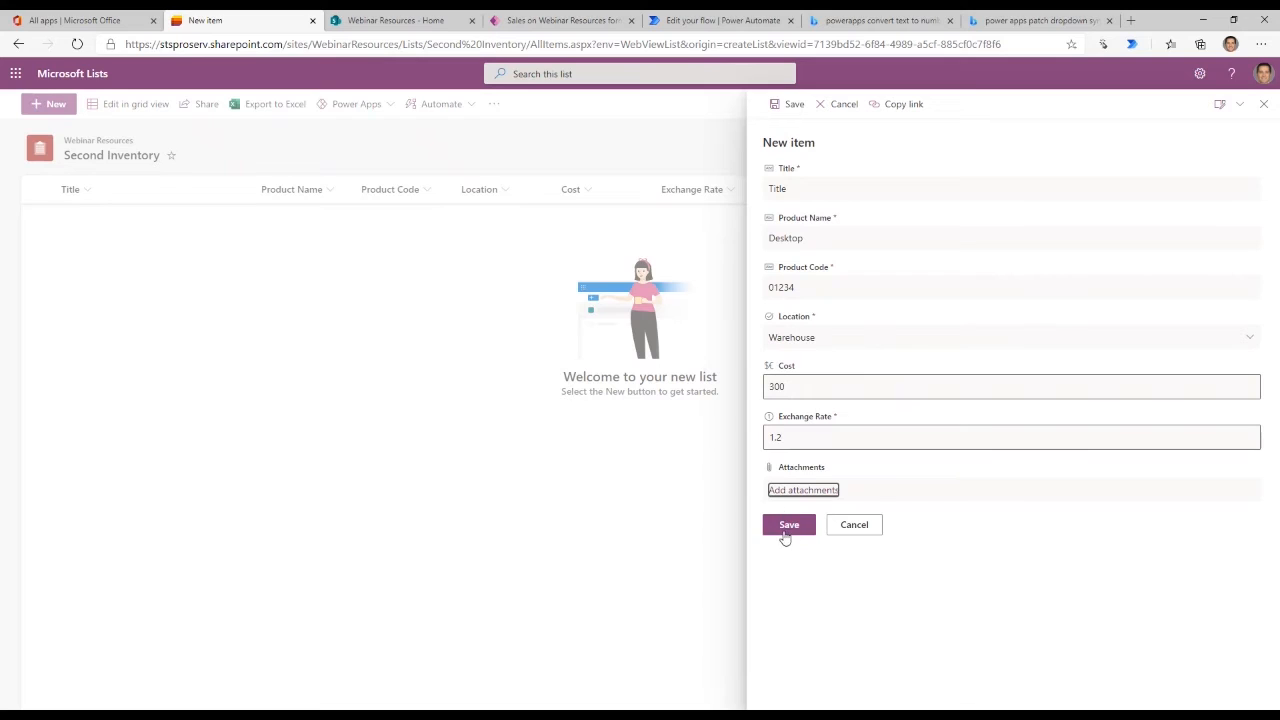
- Correct the Desktop item's exchange rate to 1.254 and save the item to the Second Inventory list
double_click(800, 437)
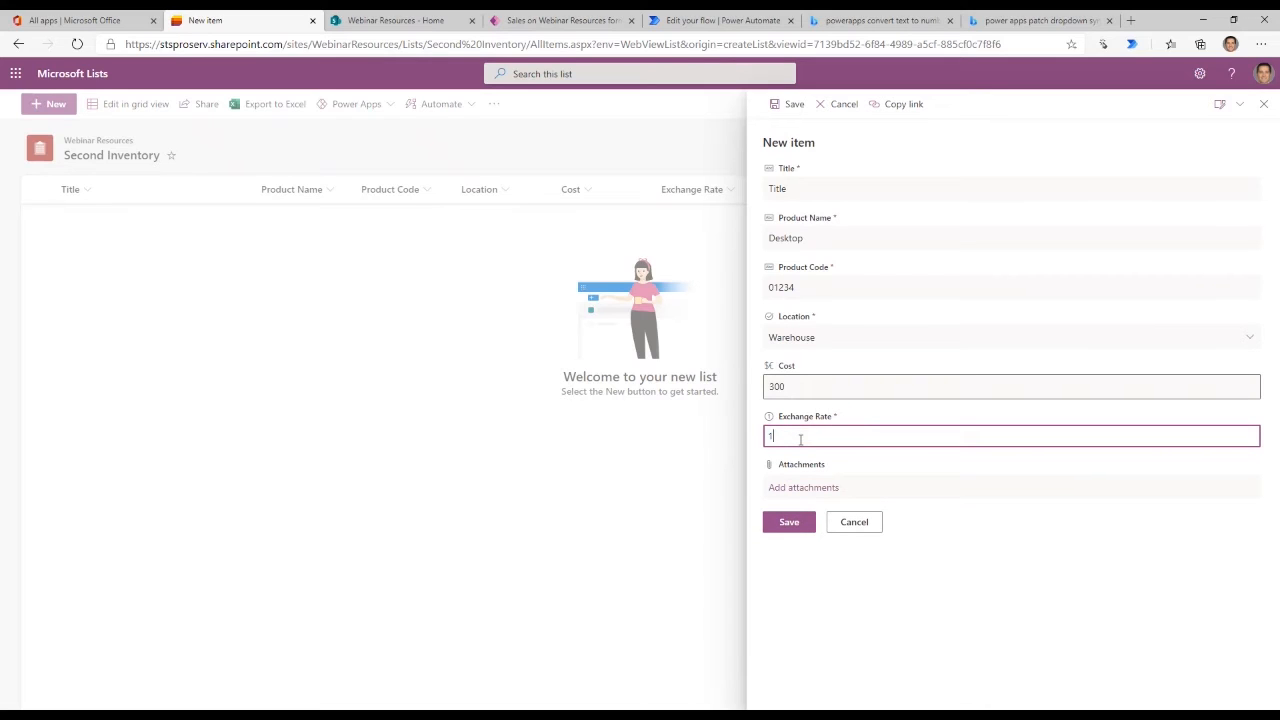
click(797, 528)
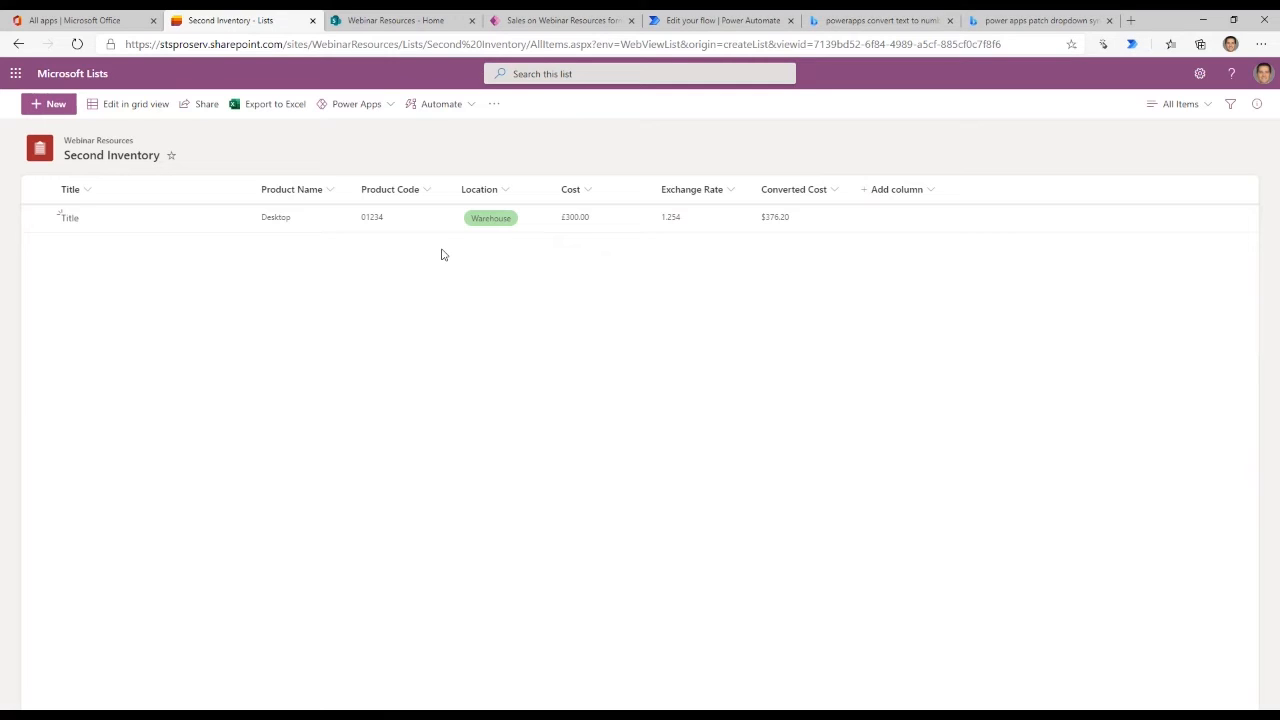
- In the Webinar Resources site's Stock Inventory list, set the Laptop item's stock to 5 and close its properties
click(440, 22)
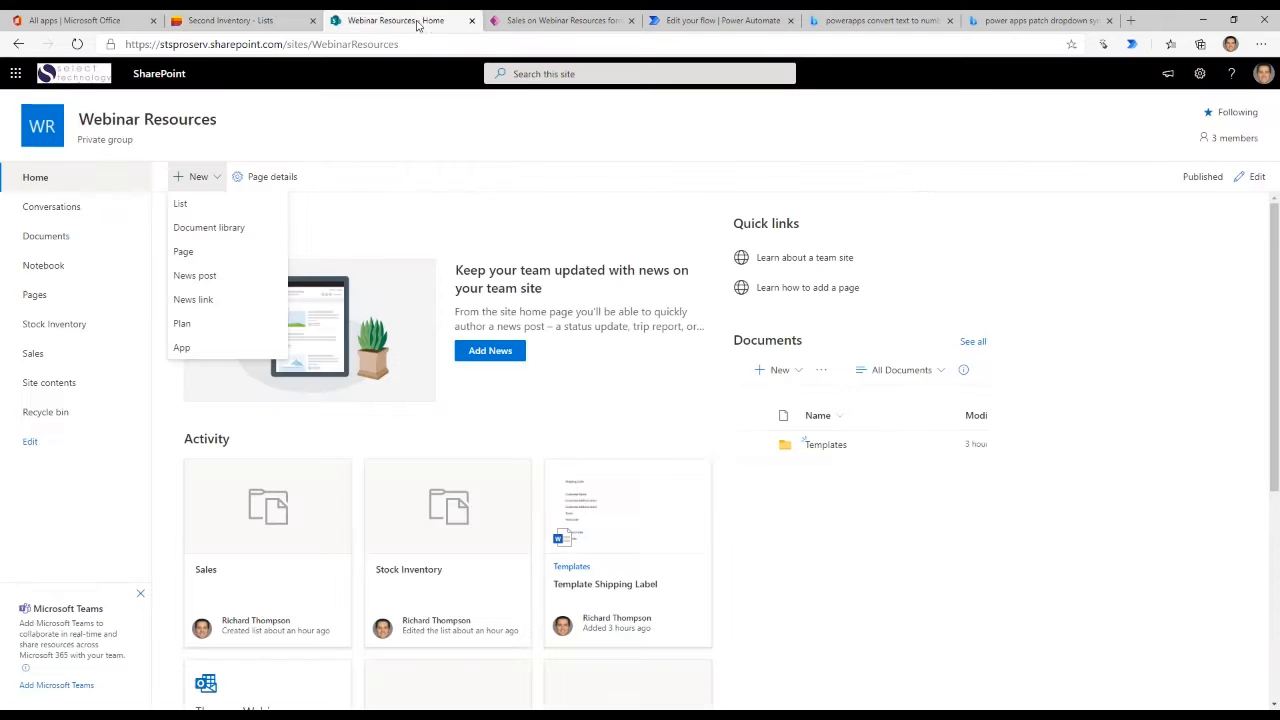
click(58, 326)
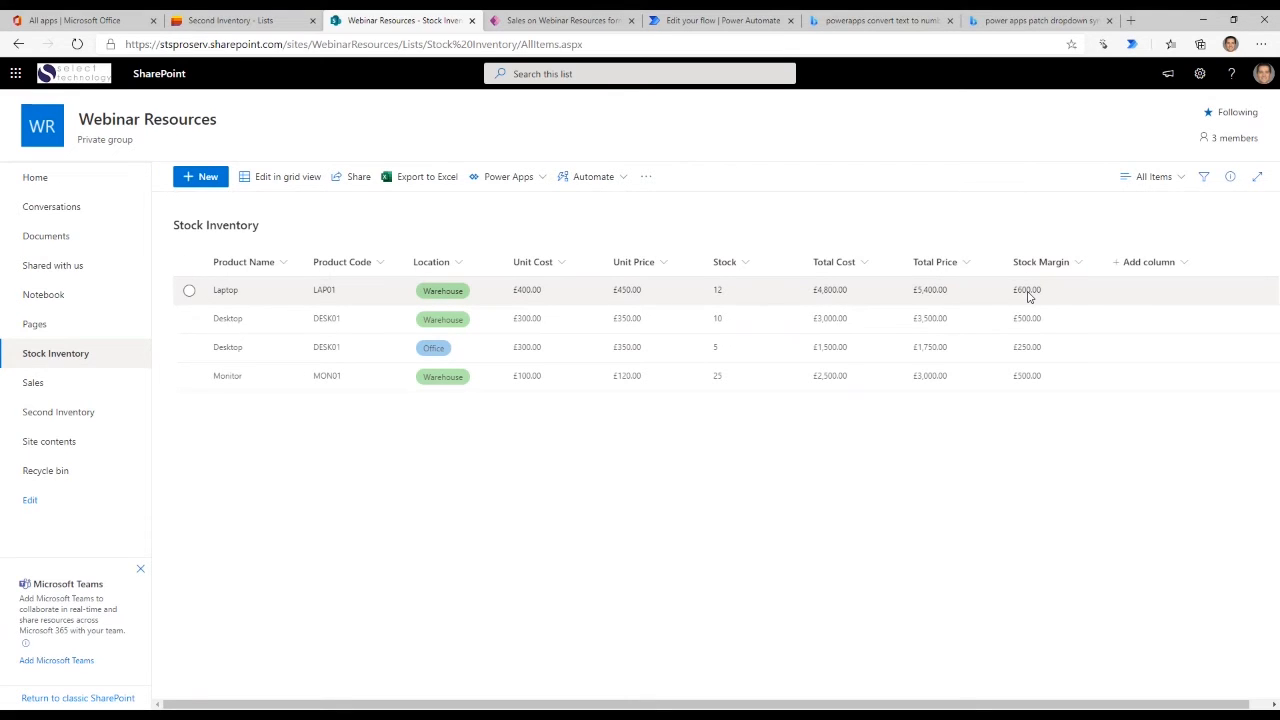
double_click(770, 300)
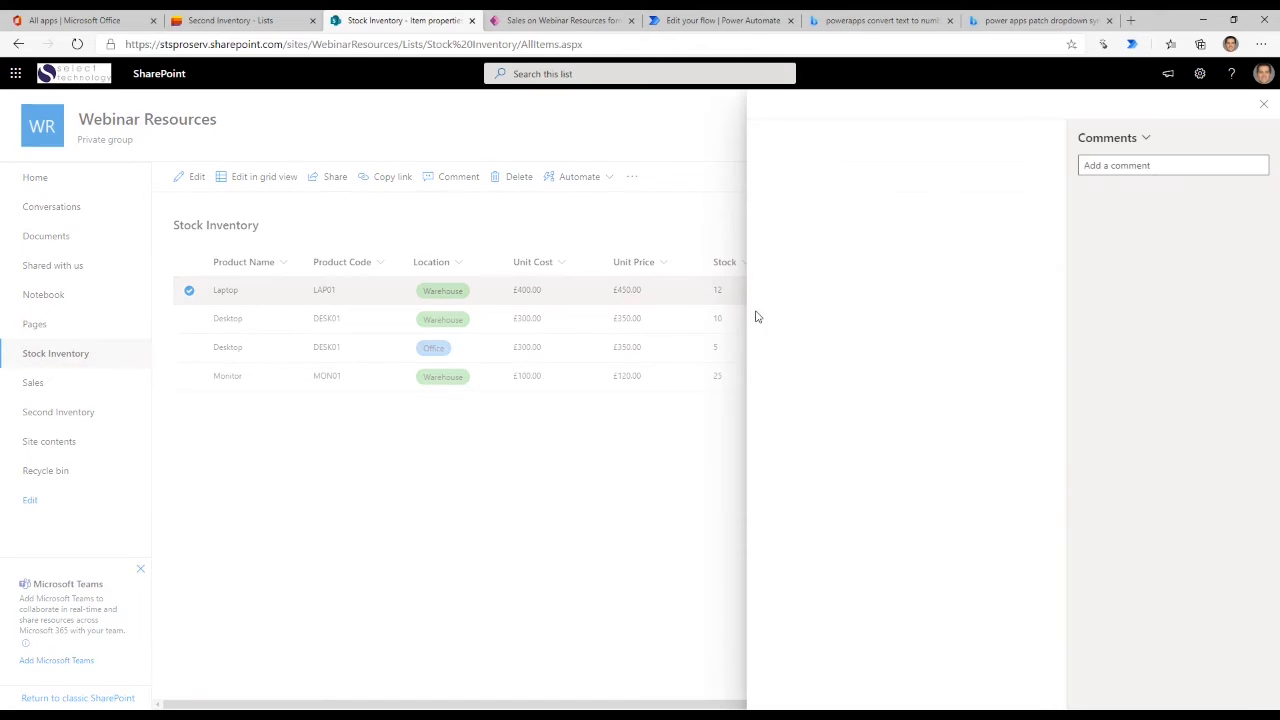
click(784, 490)
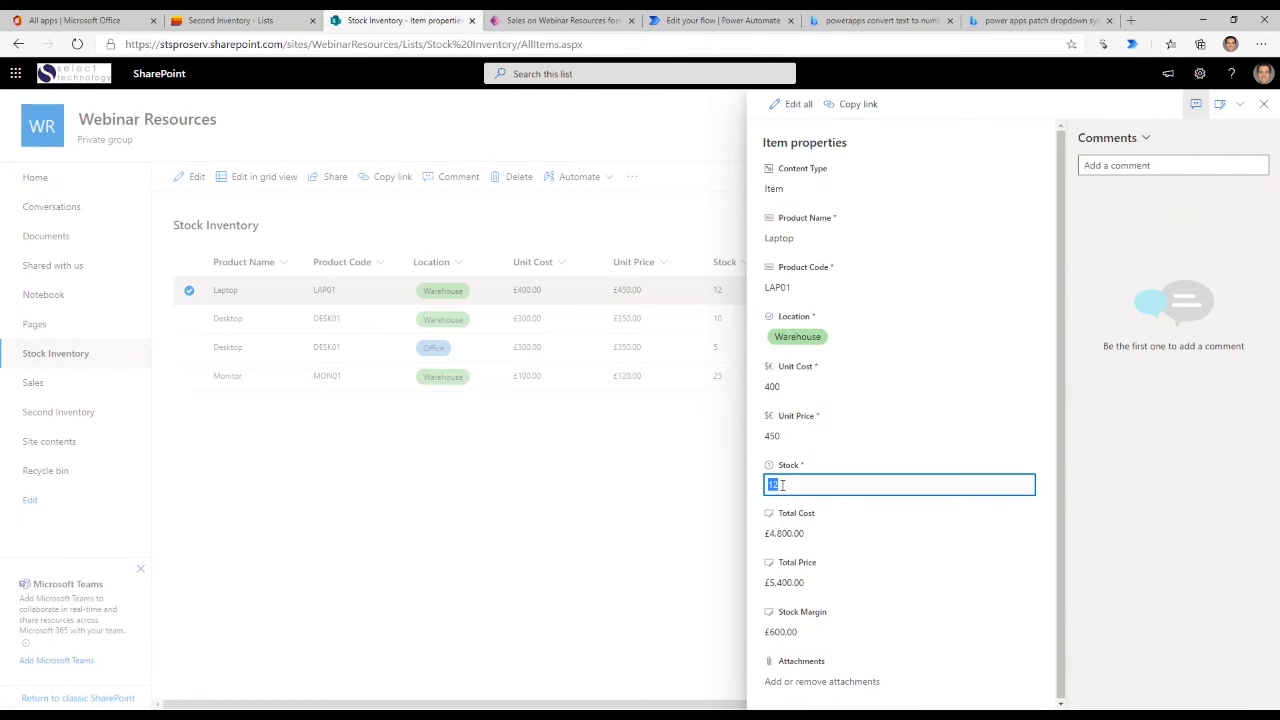
key(Return)
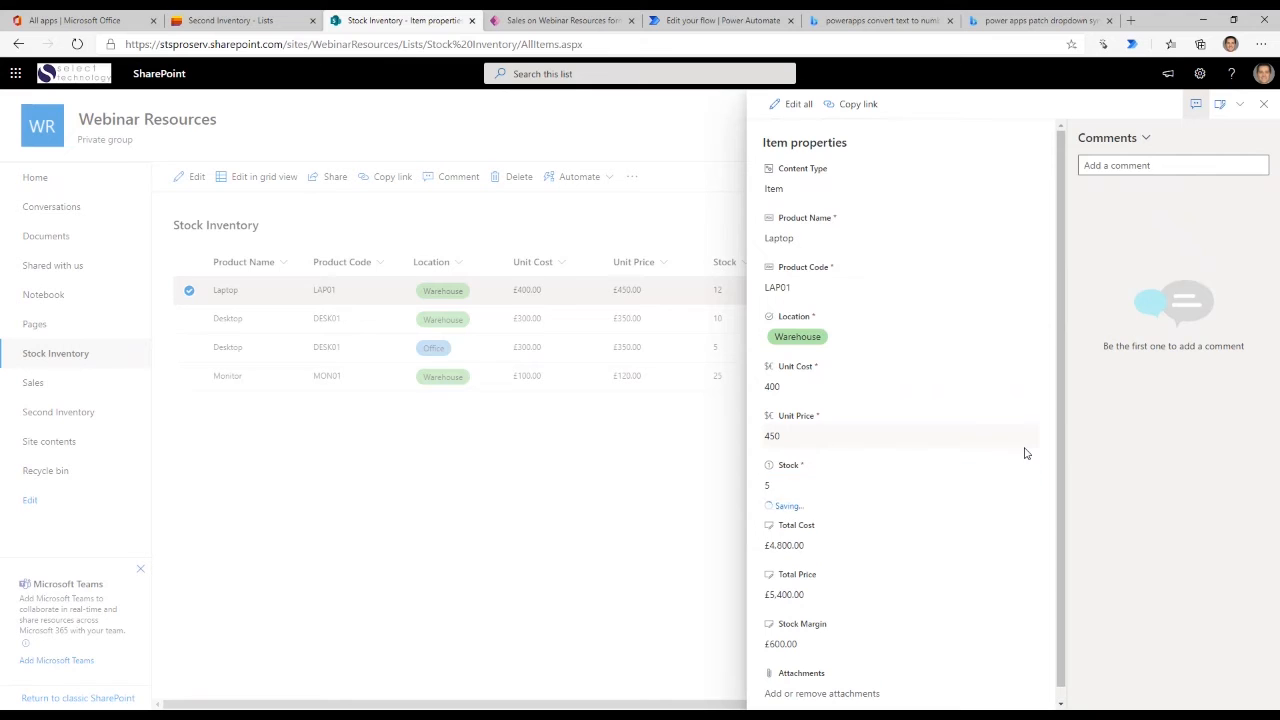
click(587, 506)
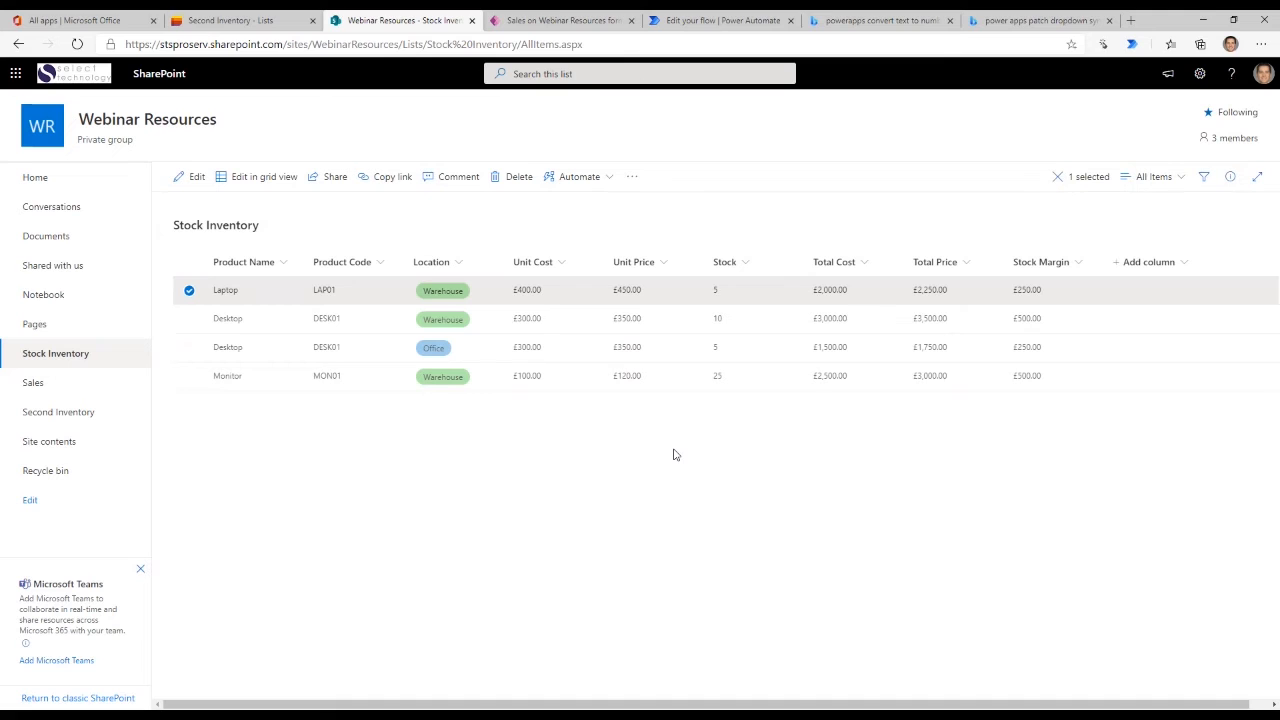
- Open Microsoft Teams from the Office apps and create a team for the Webinar Resources SharePoint site
click(68, 20)
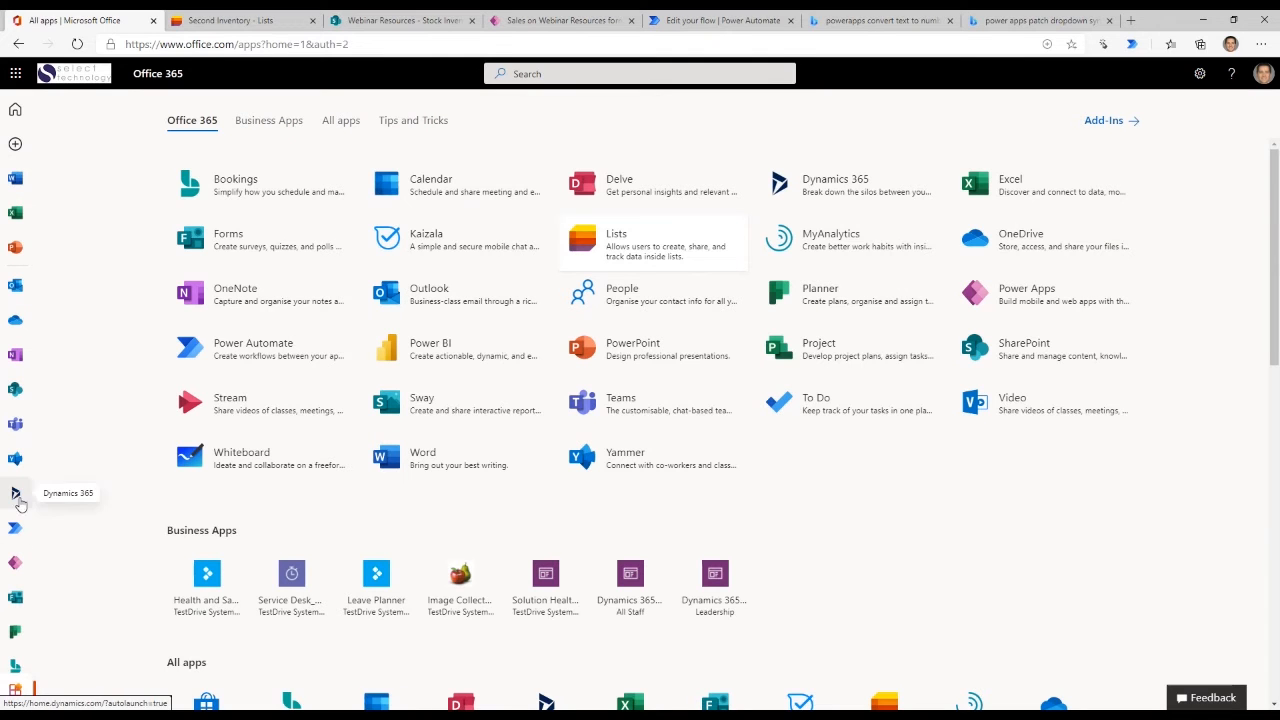
click(18, 427)
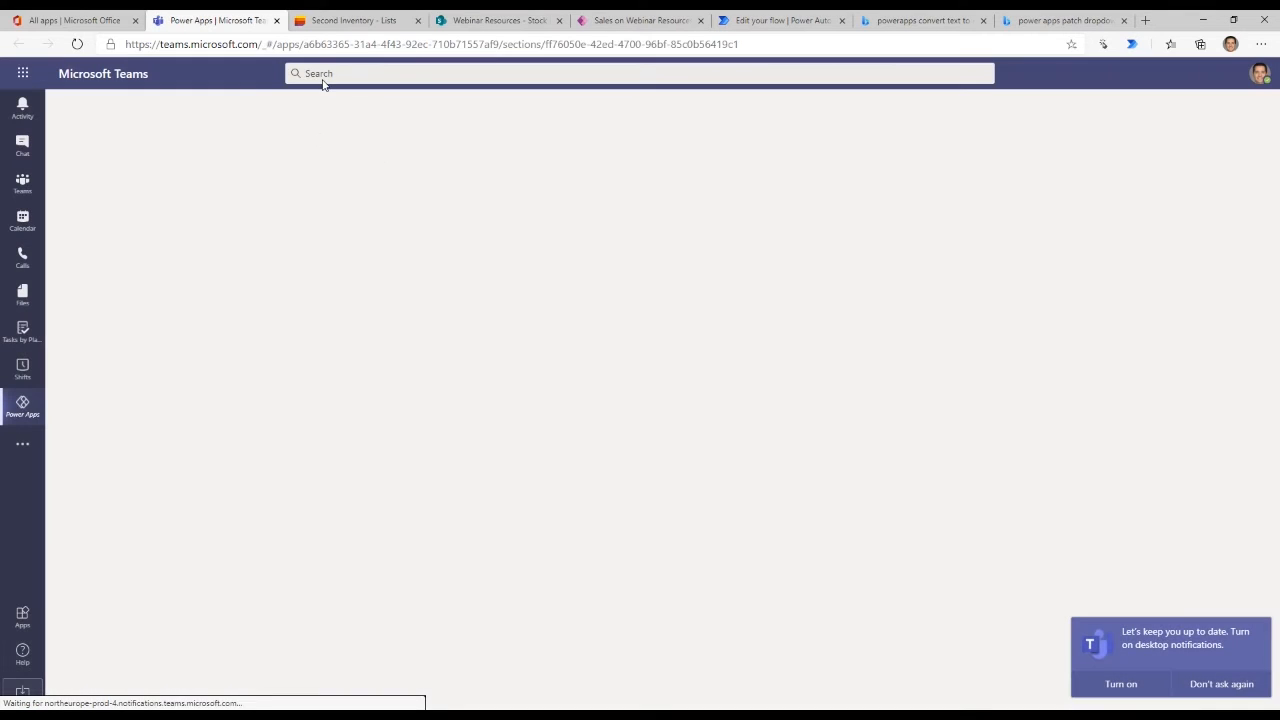
click(362, 20)
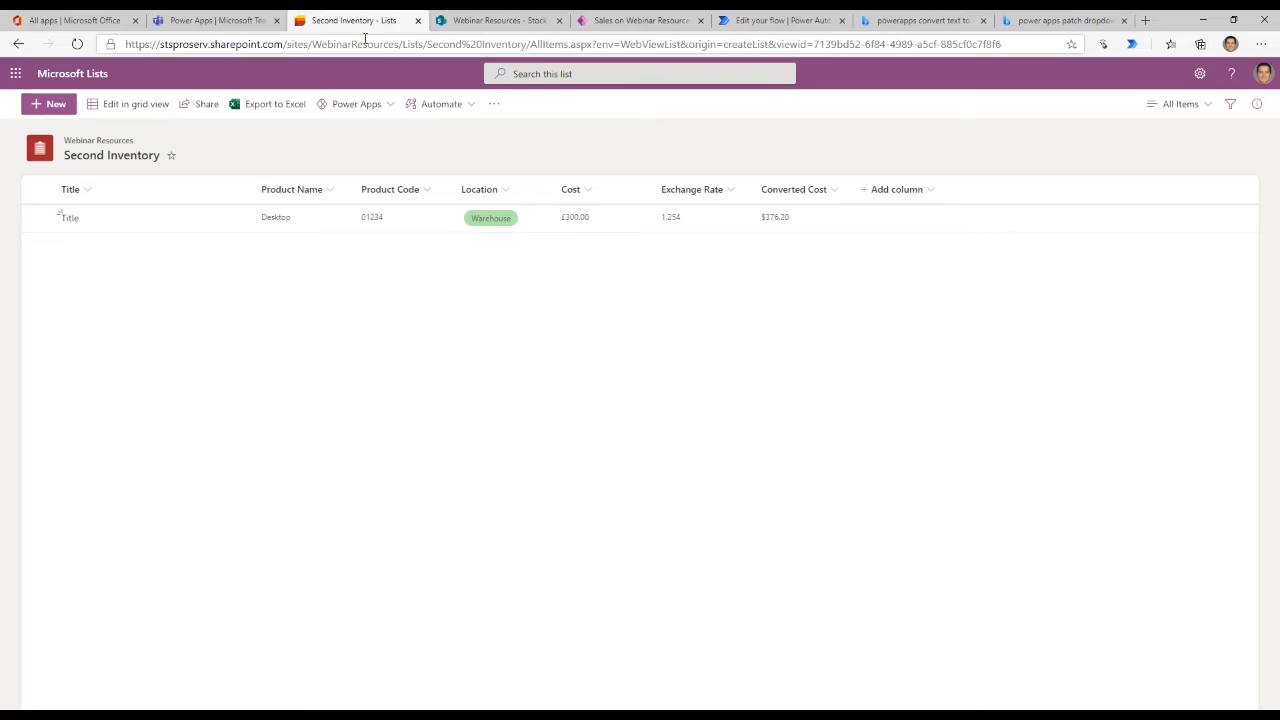
click(473, 20)
click(50, 661)
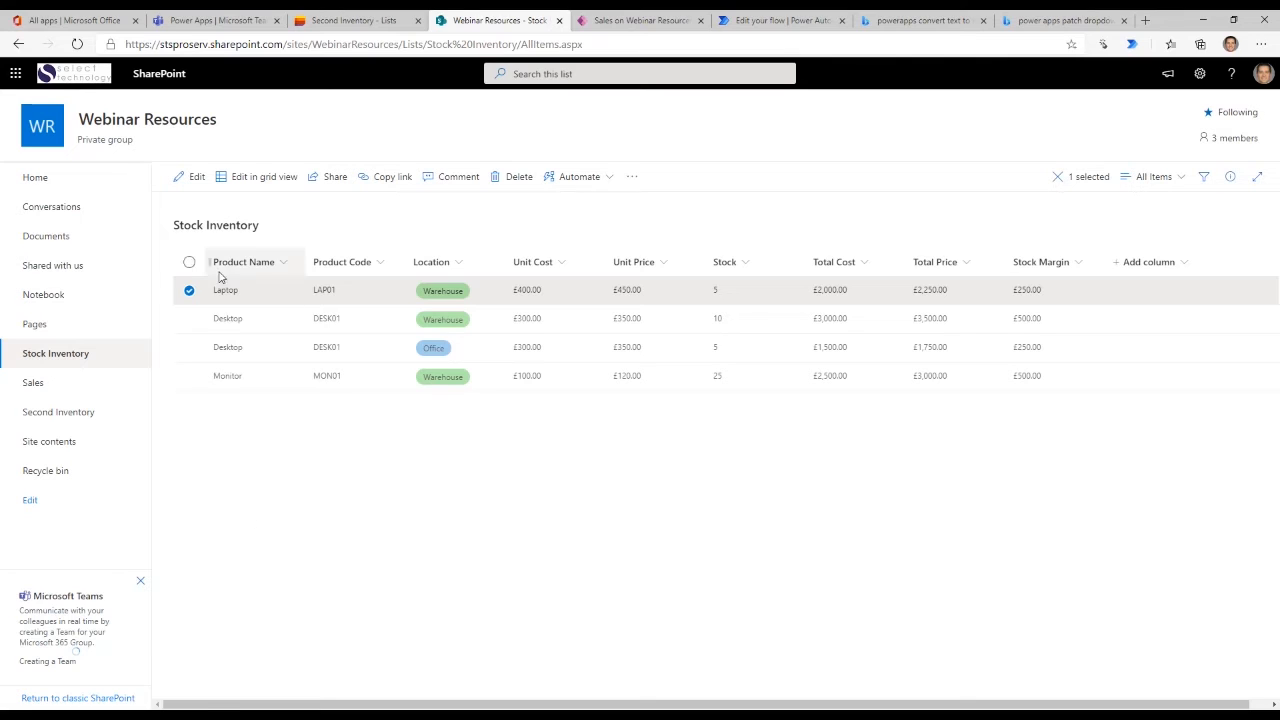
- Switch to Microsoft Teams and open the General channel of the Webinar Resources team
mouse_move(220, 125)
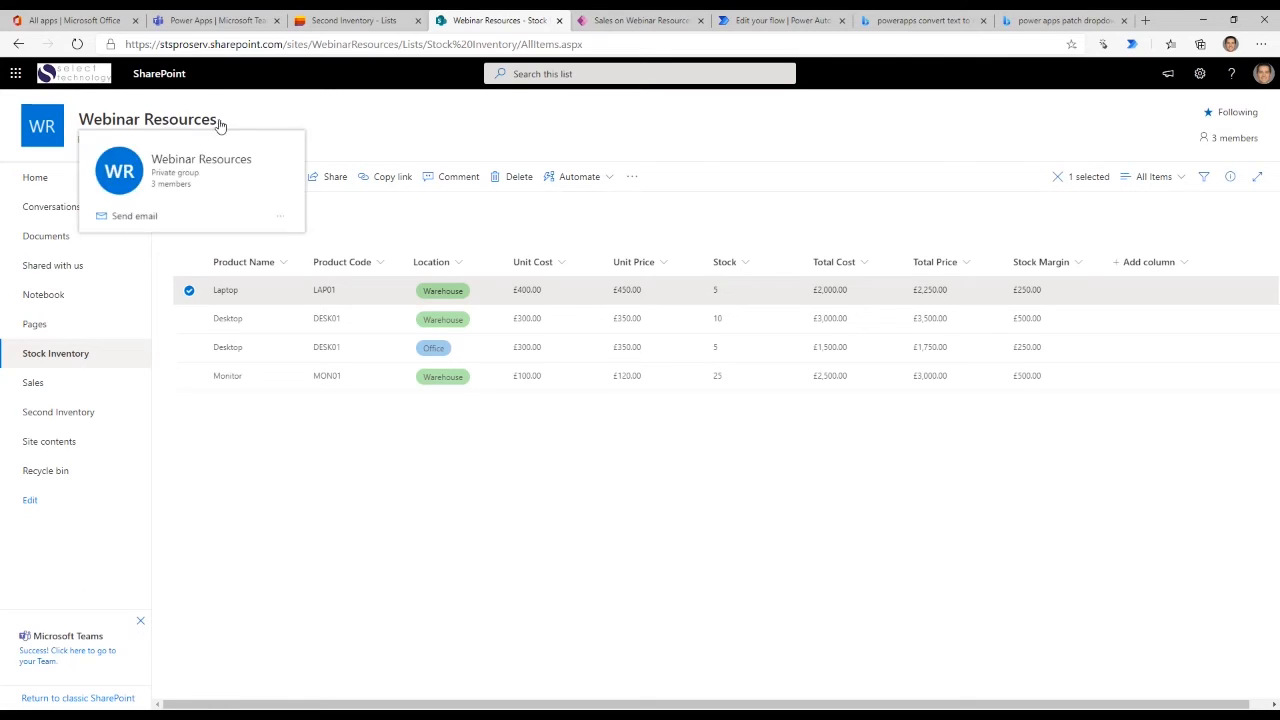
click(220, 24)
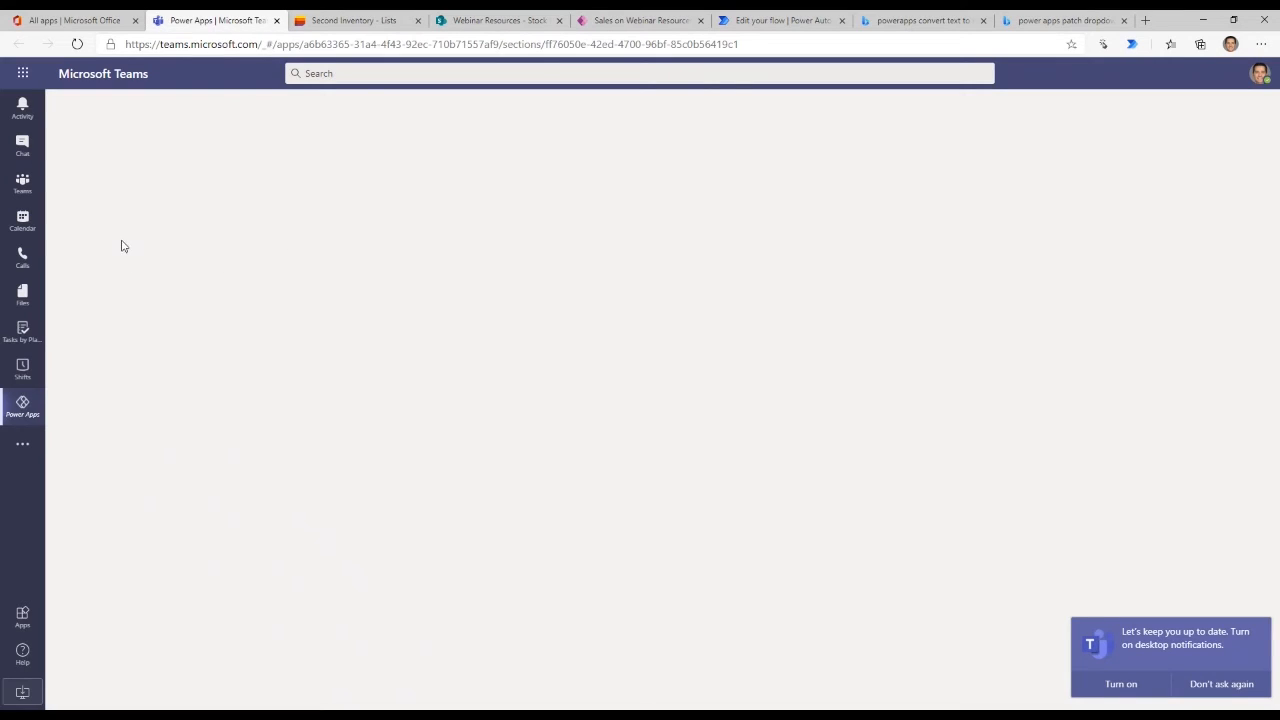
click(36, 185)
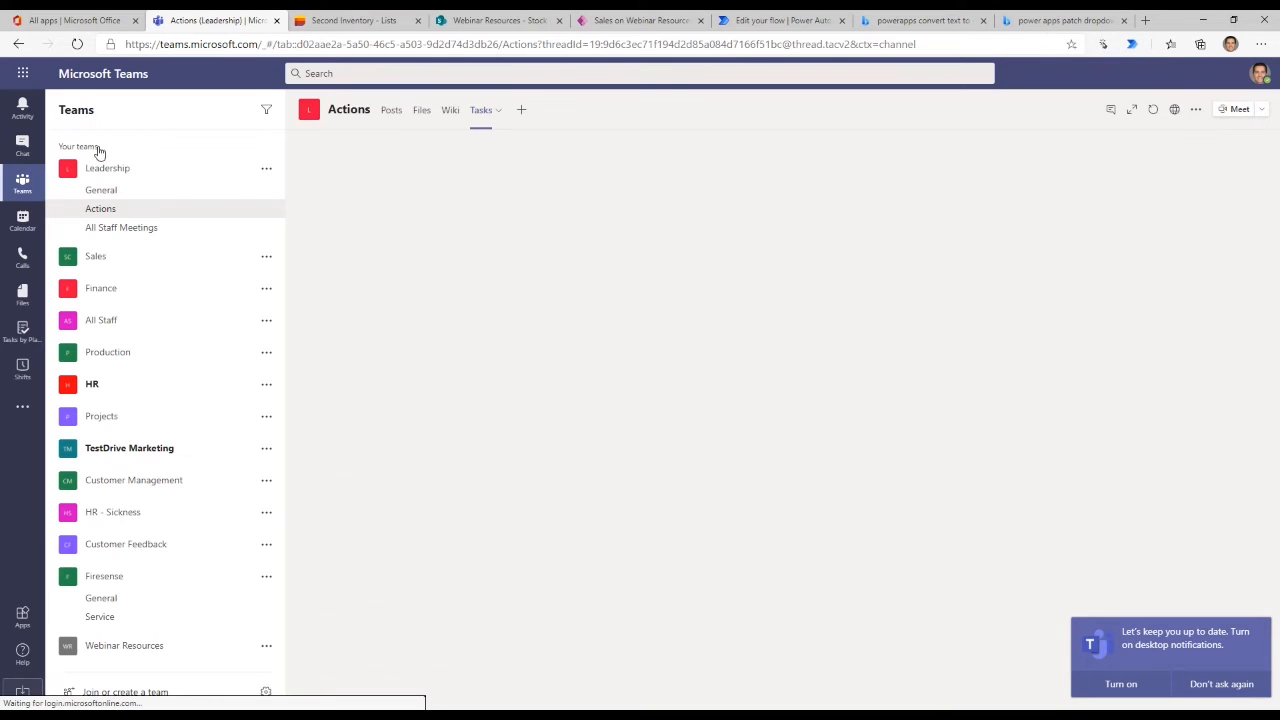
click(129, 646)
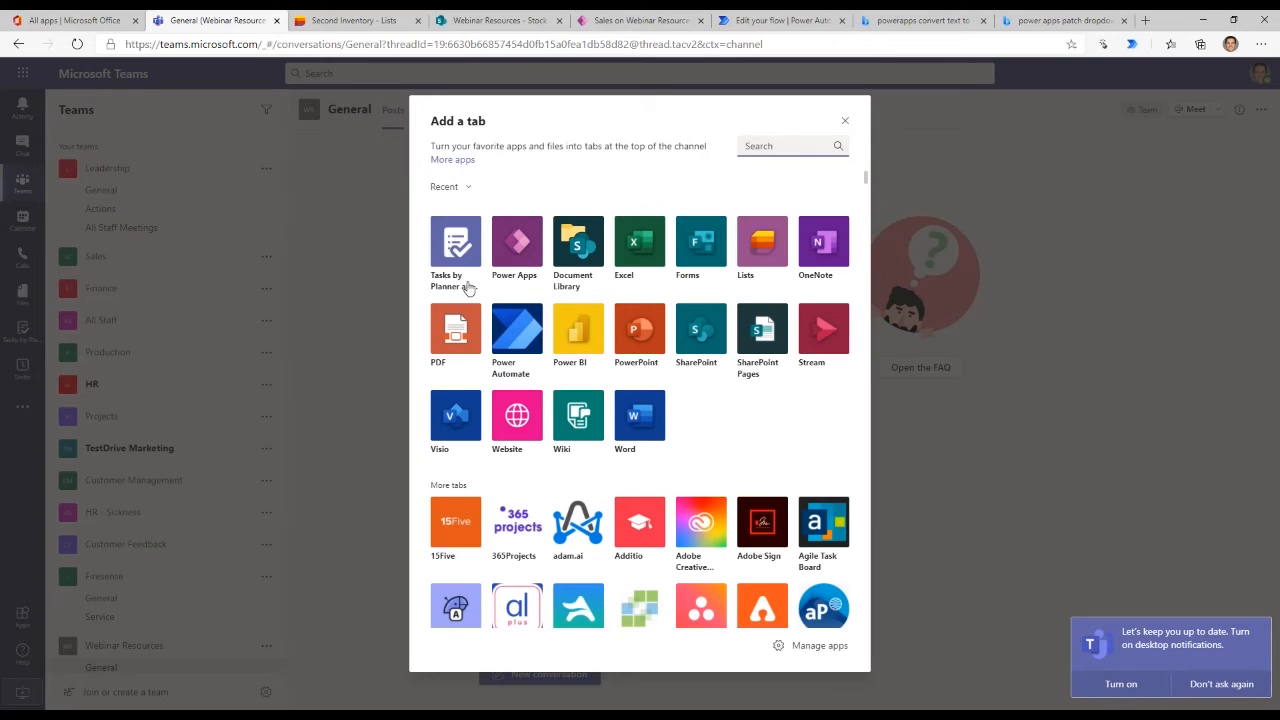
- Add a Lists tab to the General channel and load the existing Stock Inventory list into it
click(761, 255)
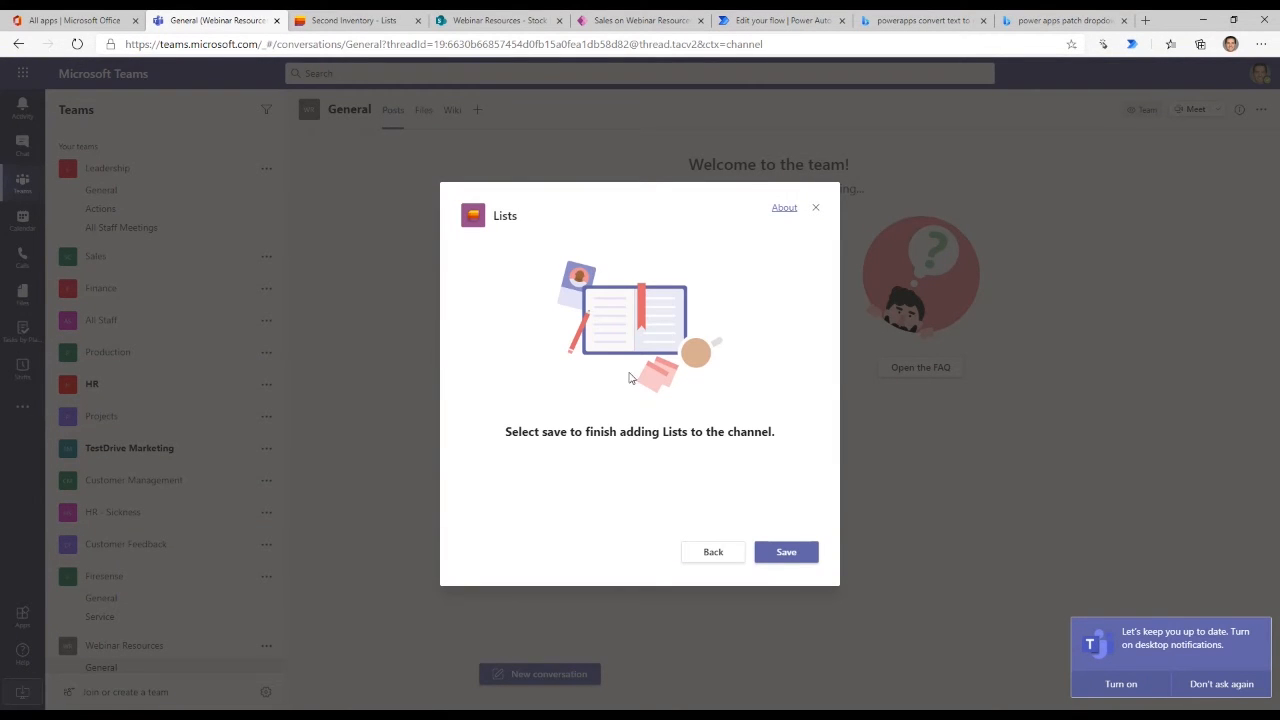
click(786, 553)
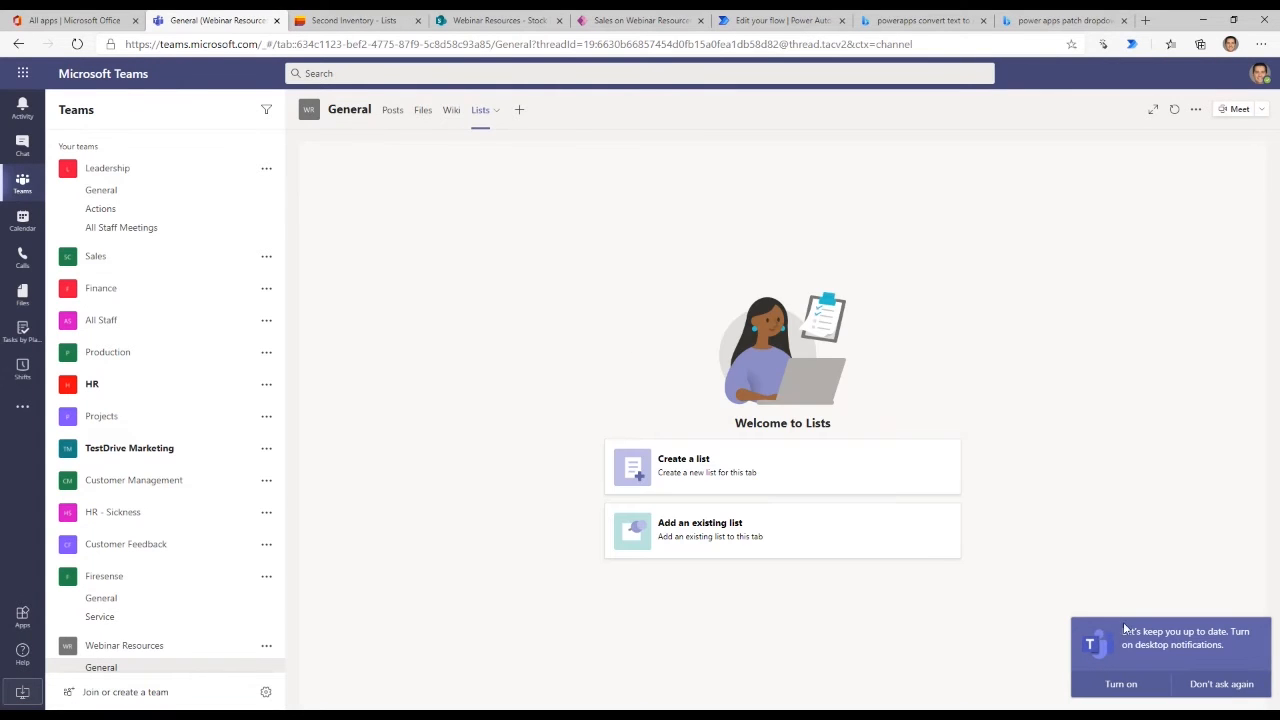
click(722, 563)
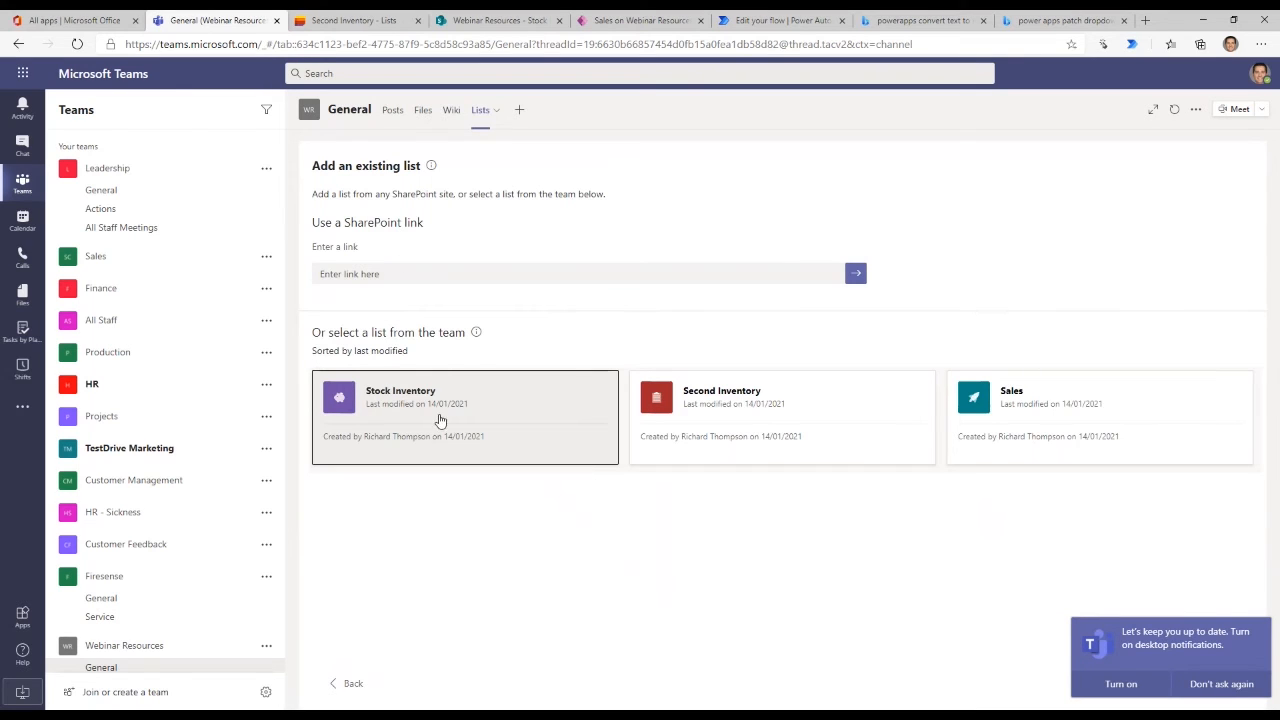
click(440, 420)
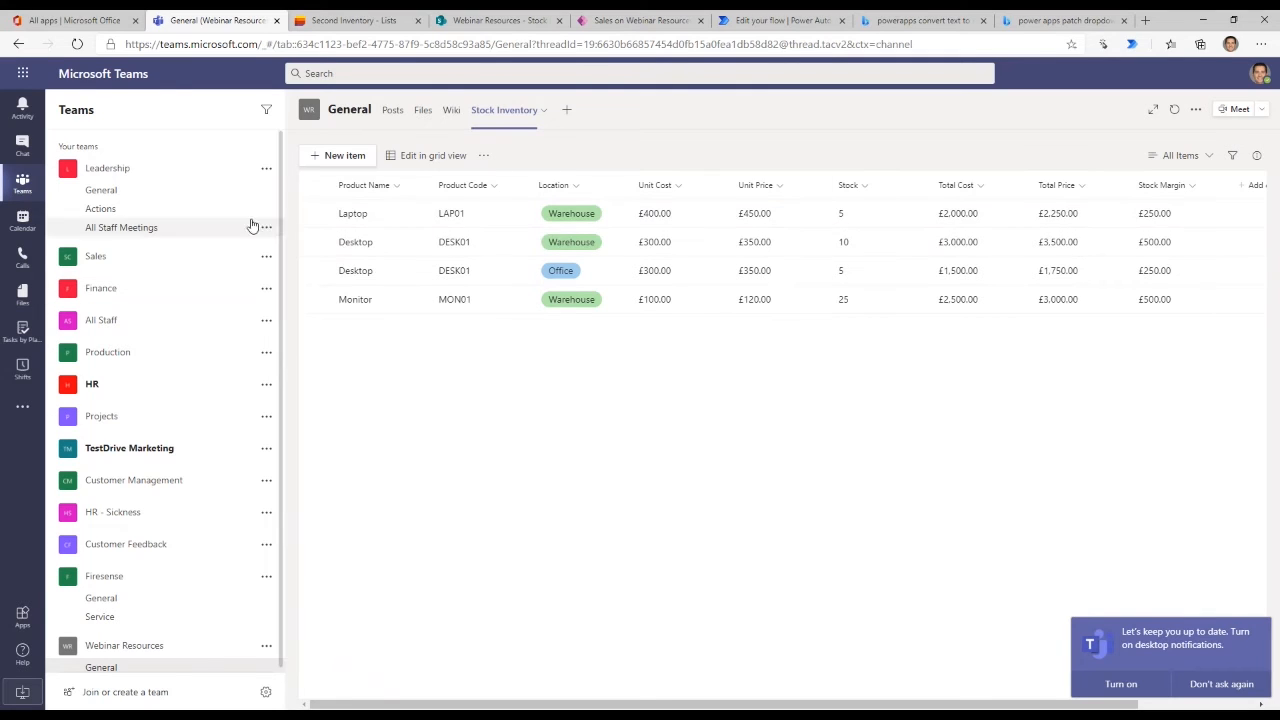
- Look over the commands for the Laptop item and the Stock Inventory tab, and collapse the Leadership team's channels
click(314, 213)
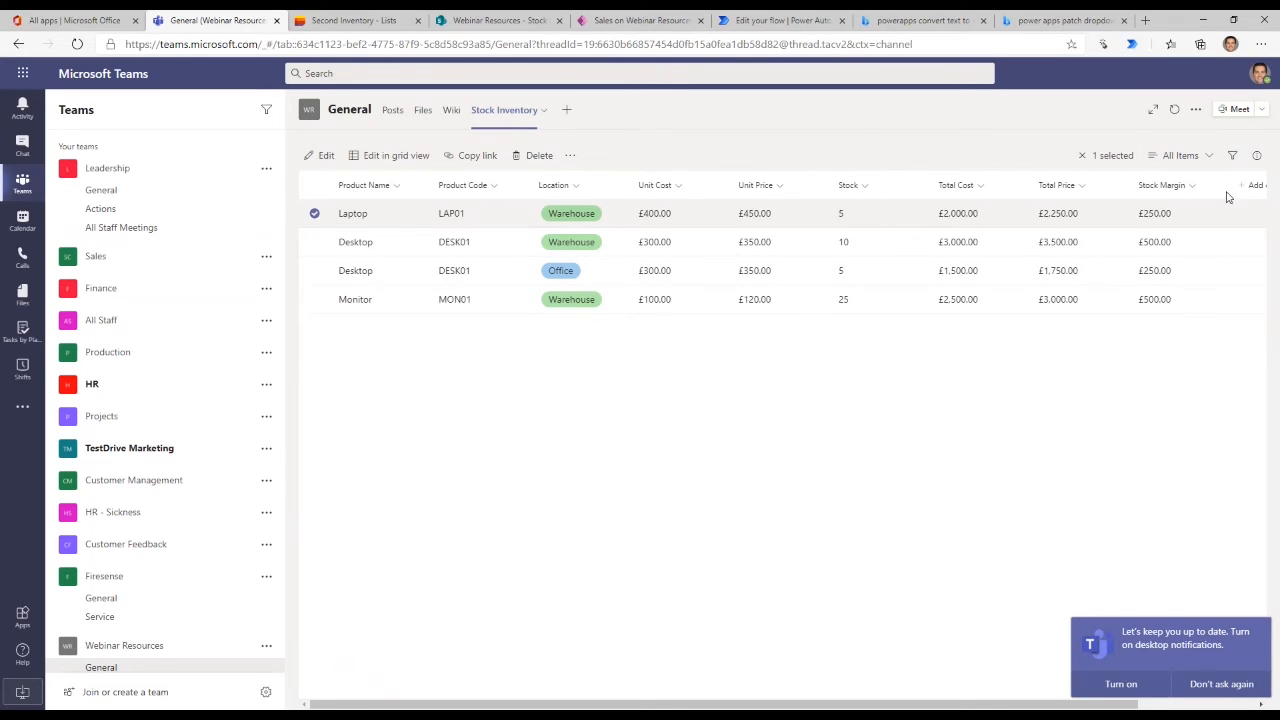
click(1194, 110)
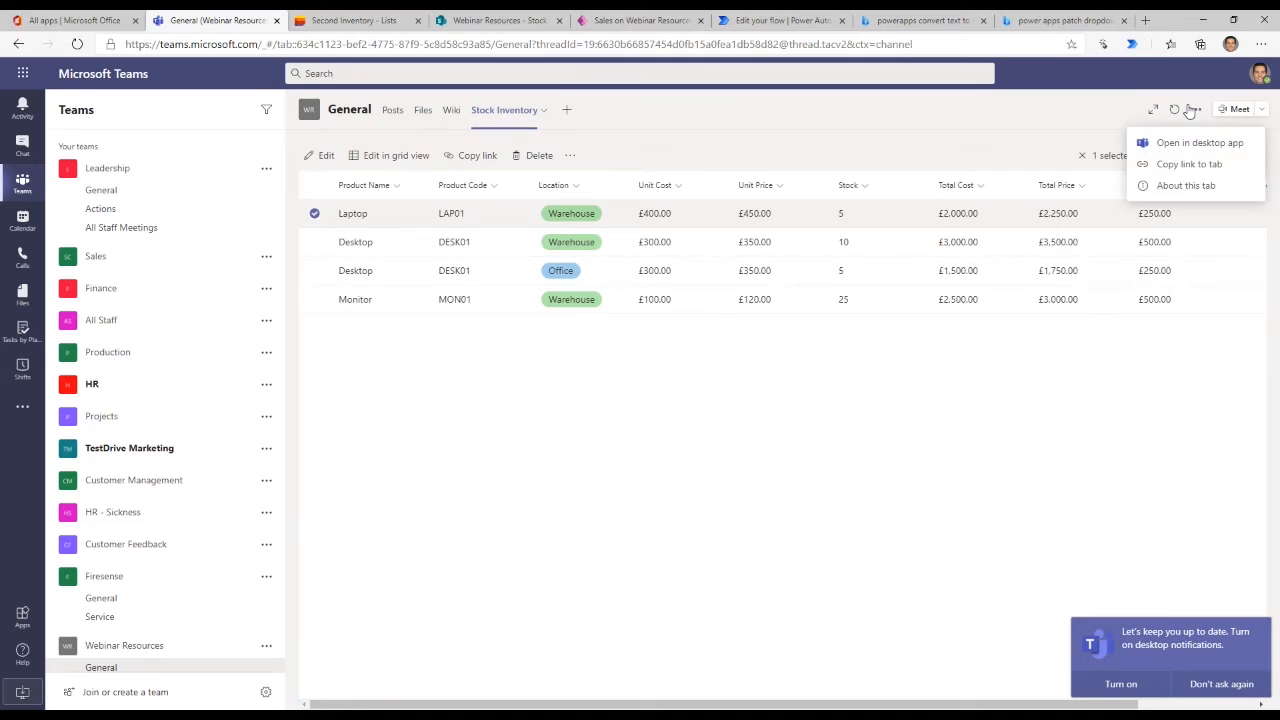
click(1190, 110)
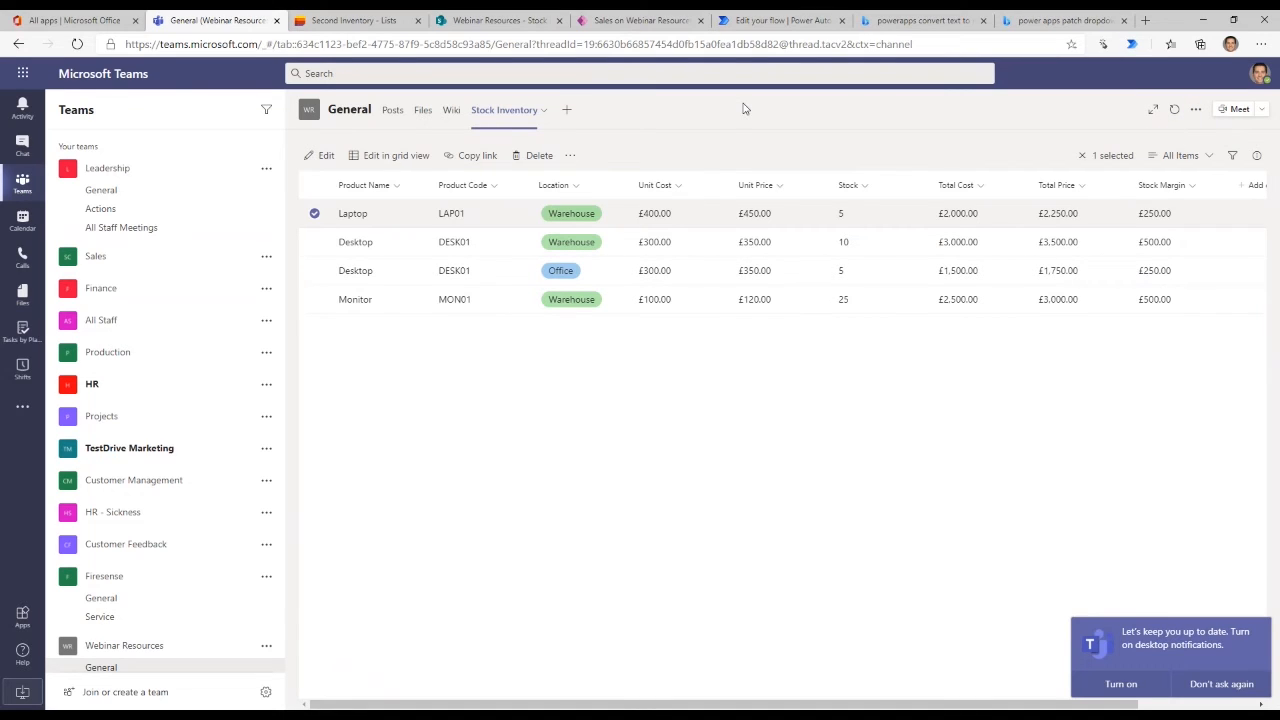
click(314, 213)
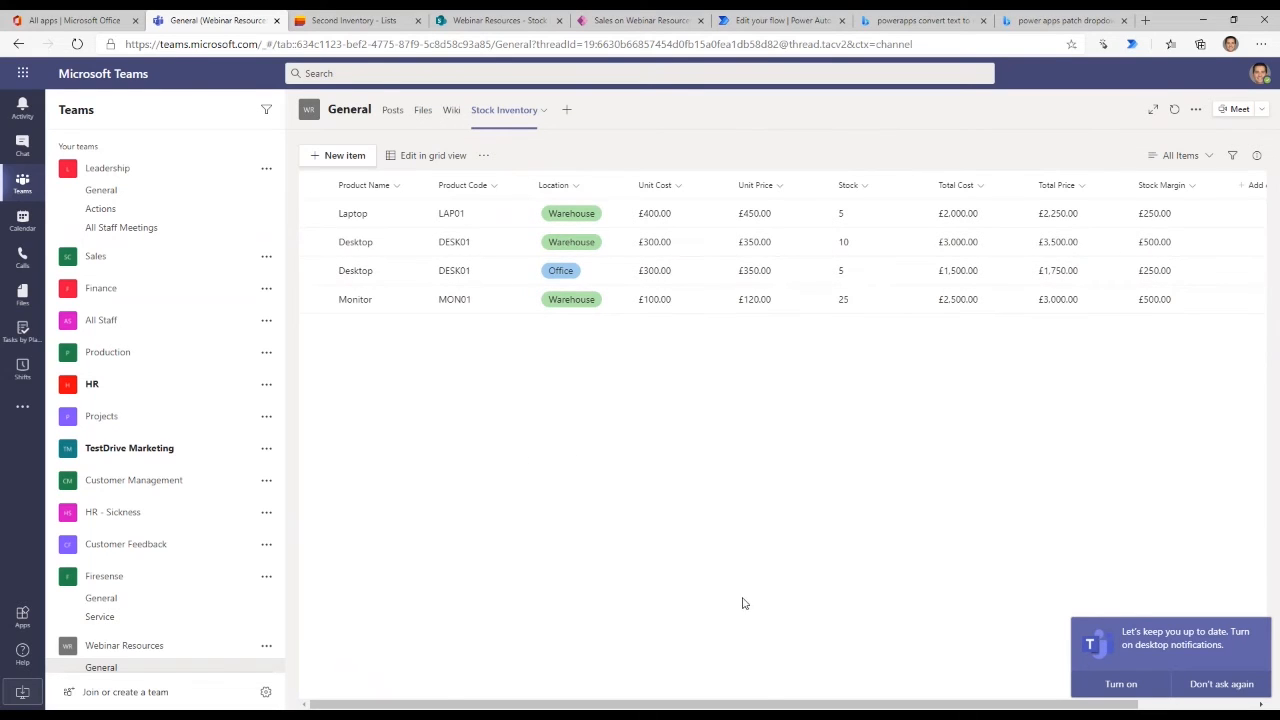
click(88, 168)
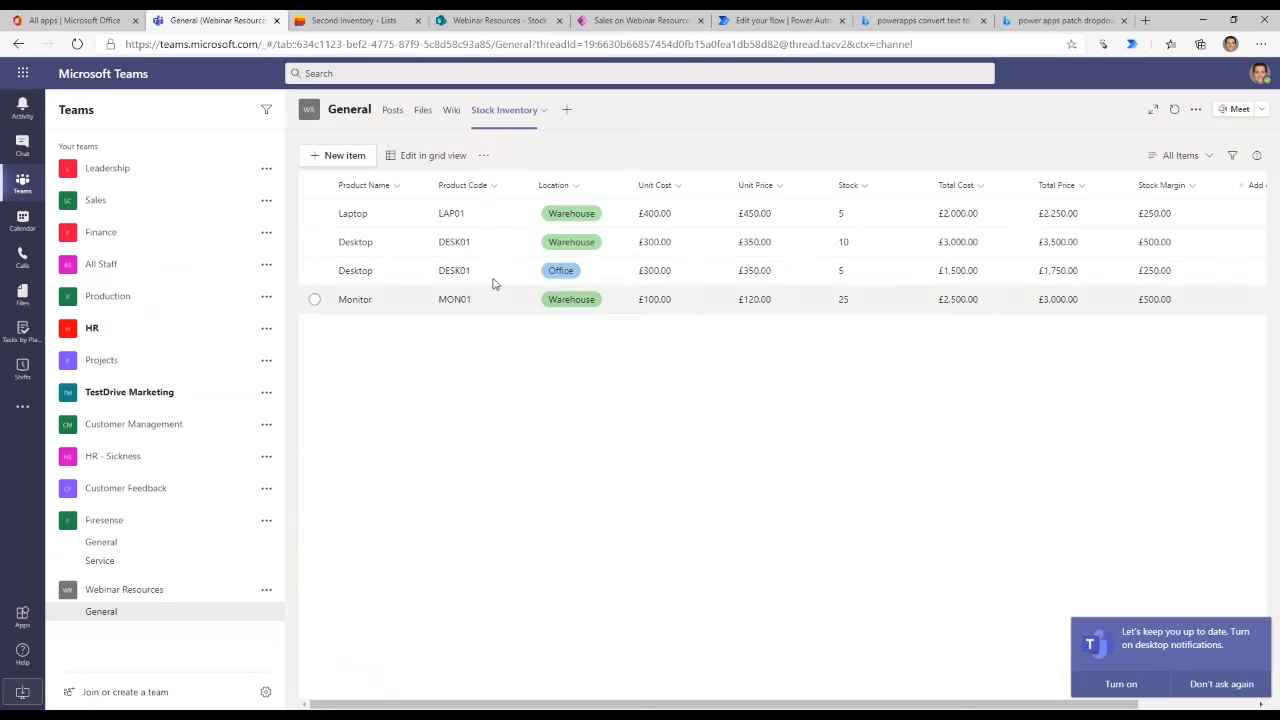
- Switch to the Webinar Resources SharePoint site and view the Sales list's custom form for creating a new sale
click(490, 21)
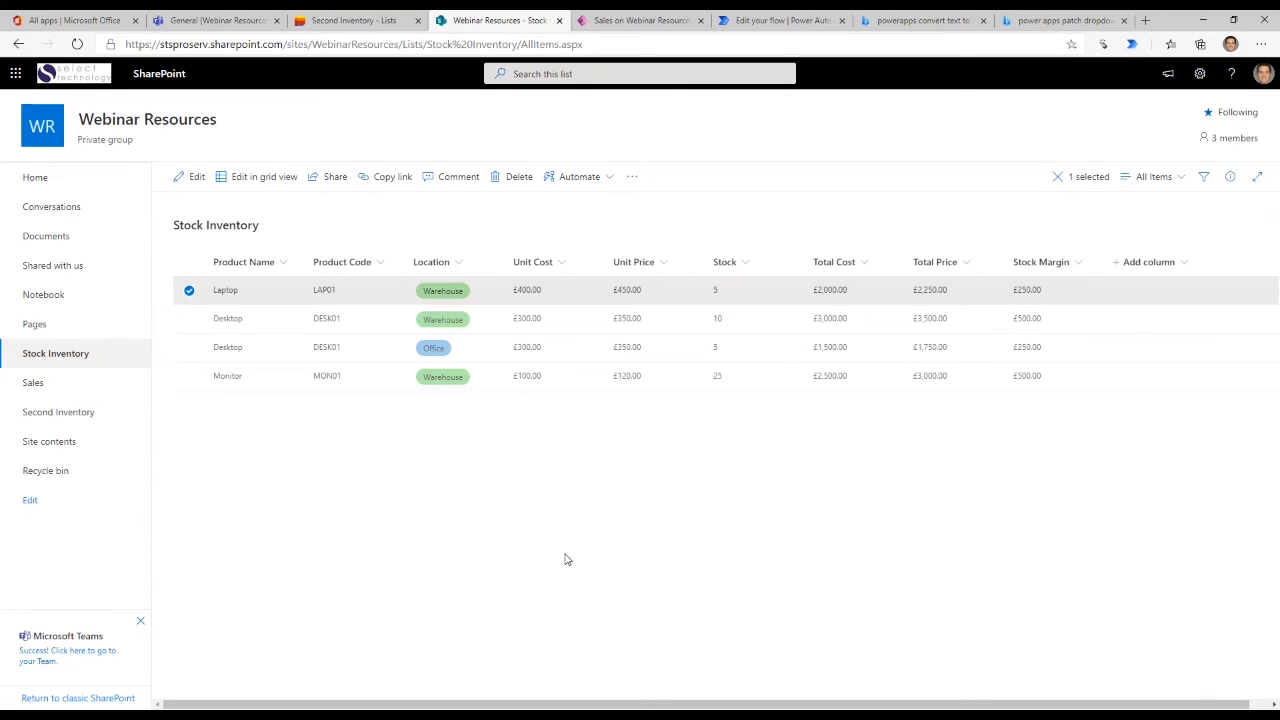
click(33, 386)
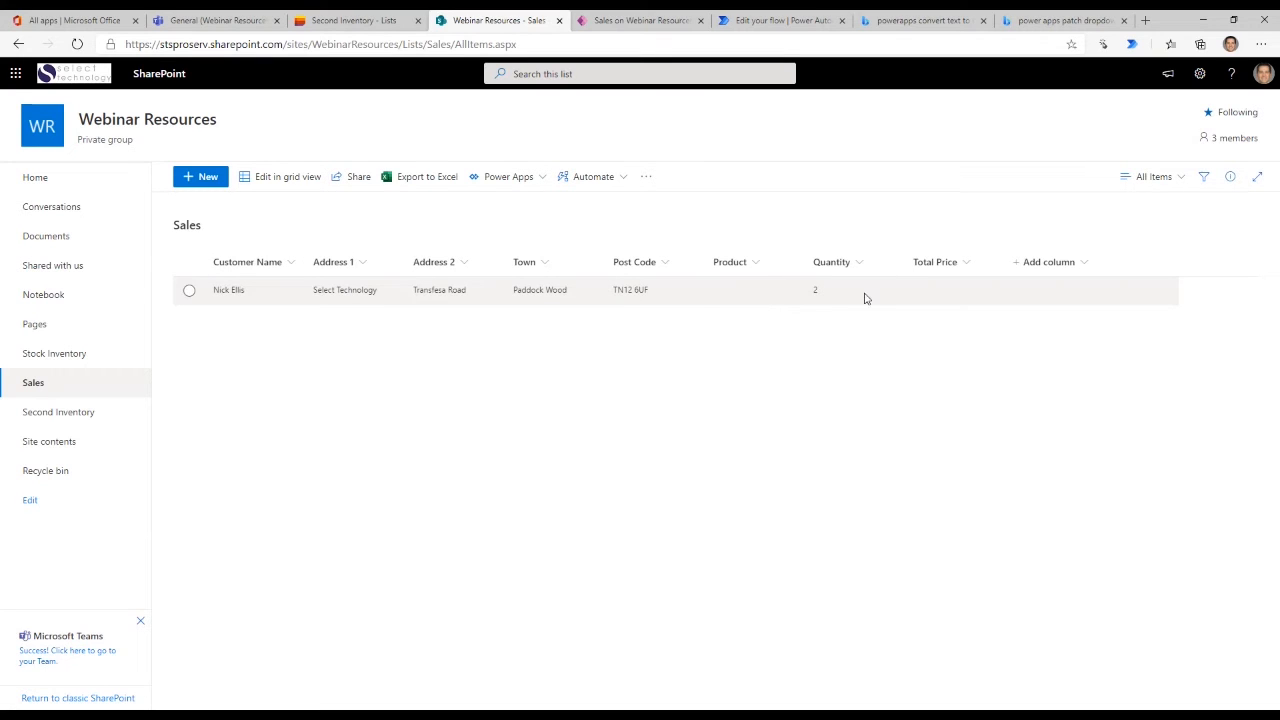
click(741, 290)
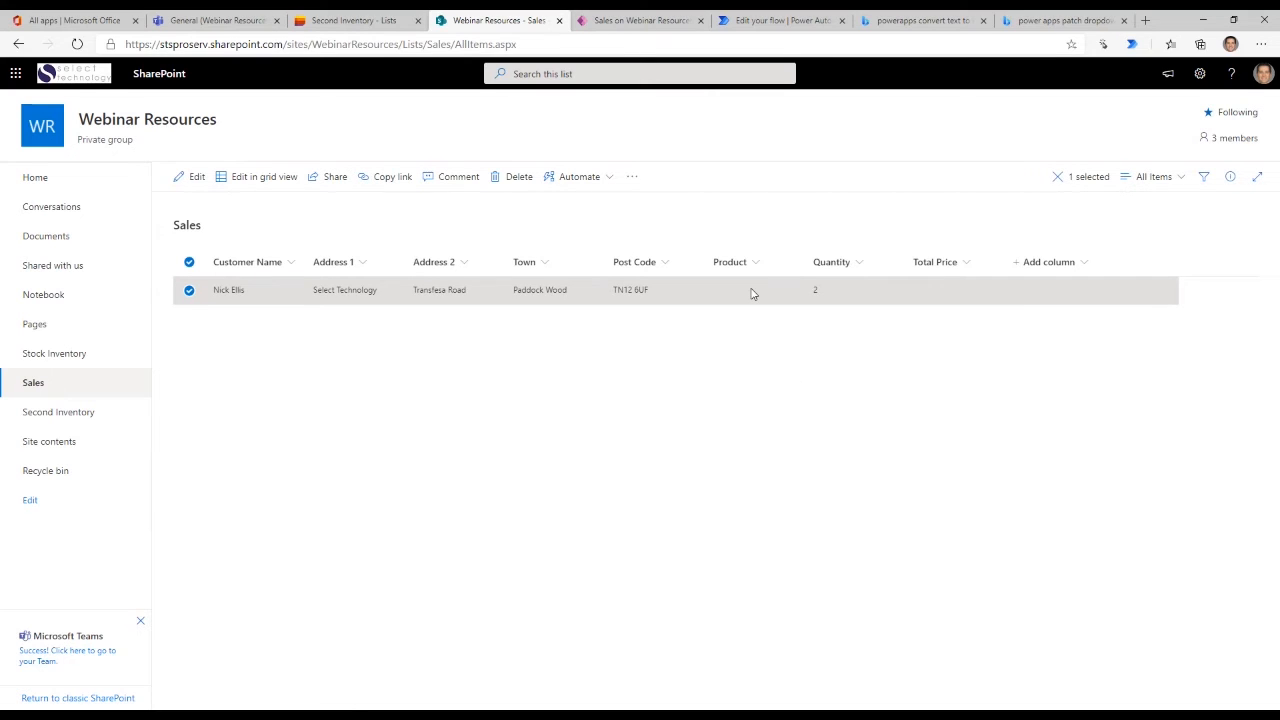
click(188, 291)
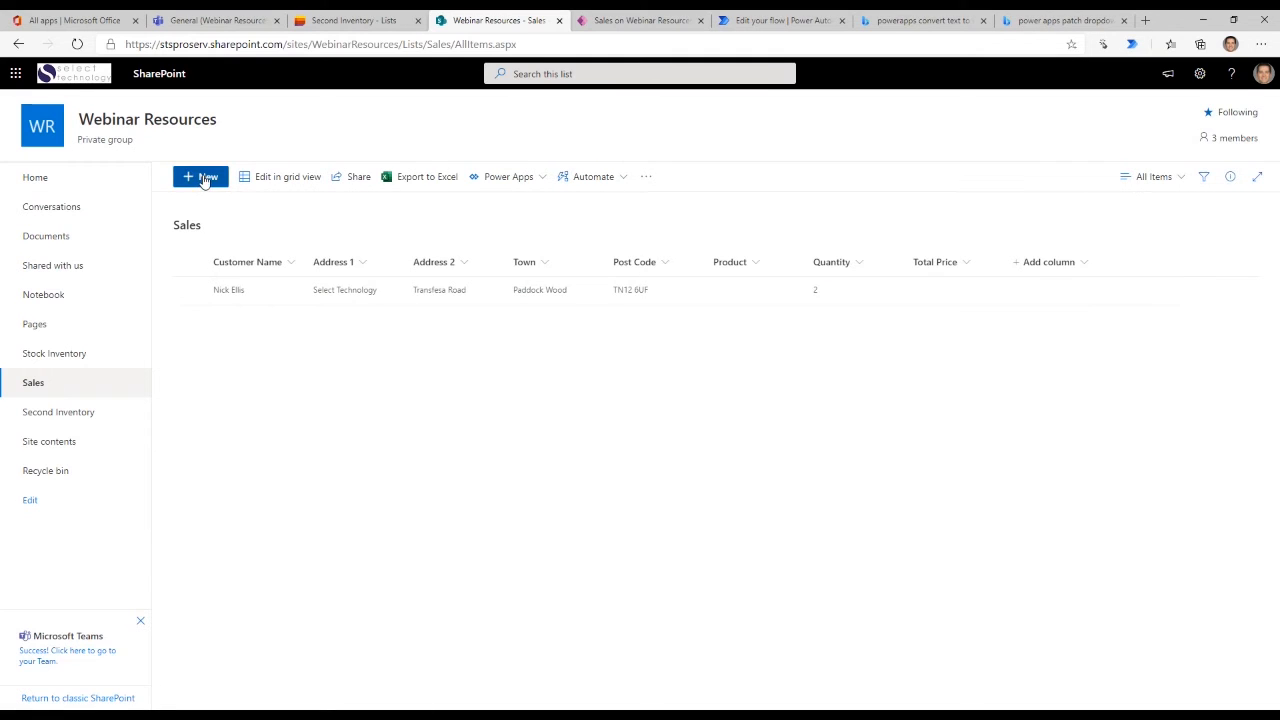
click(205, 178)
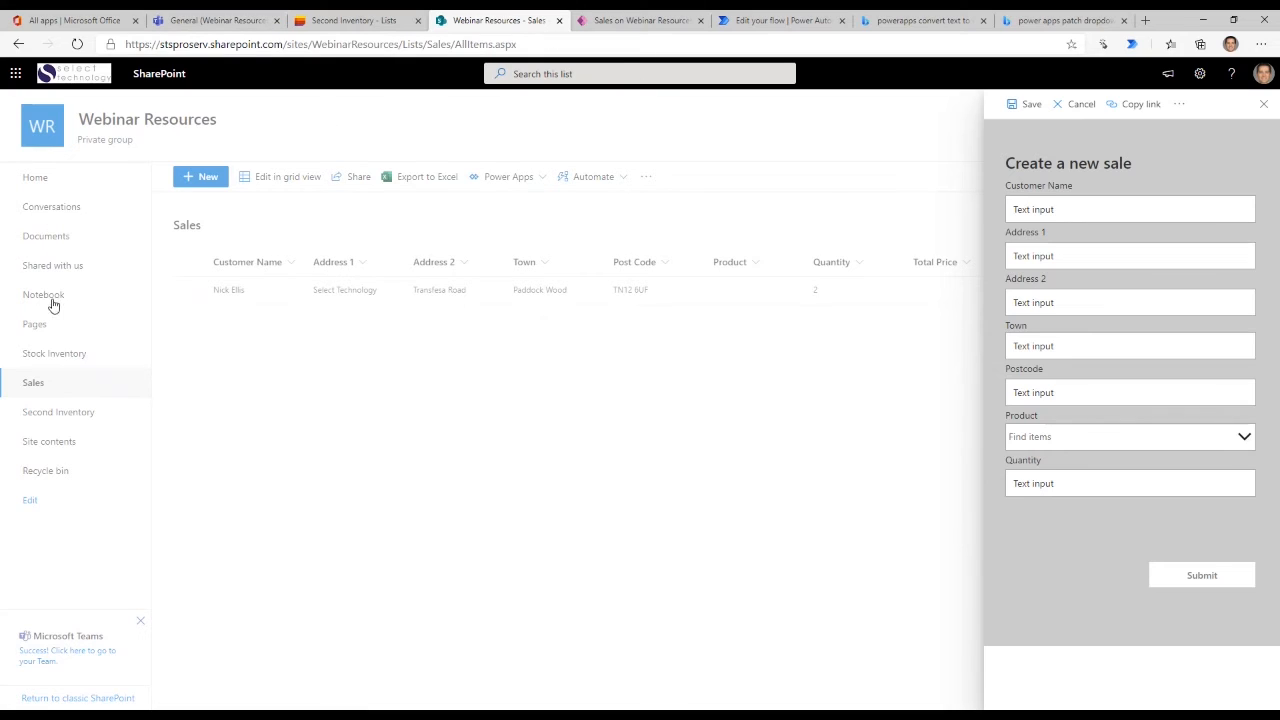
click(296, 457)
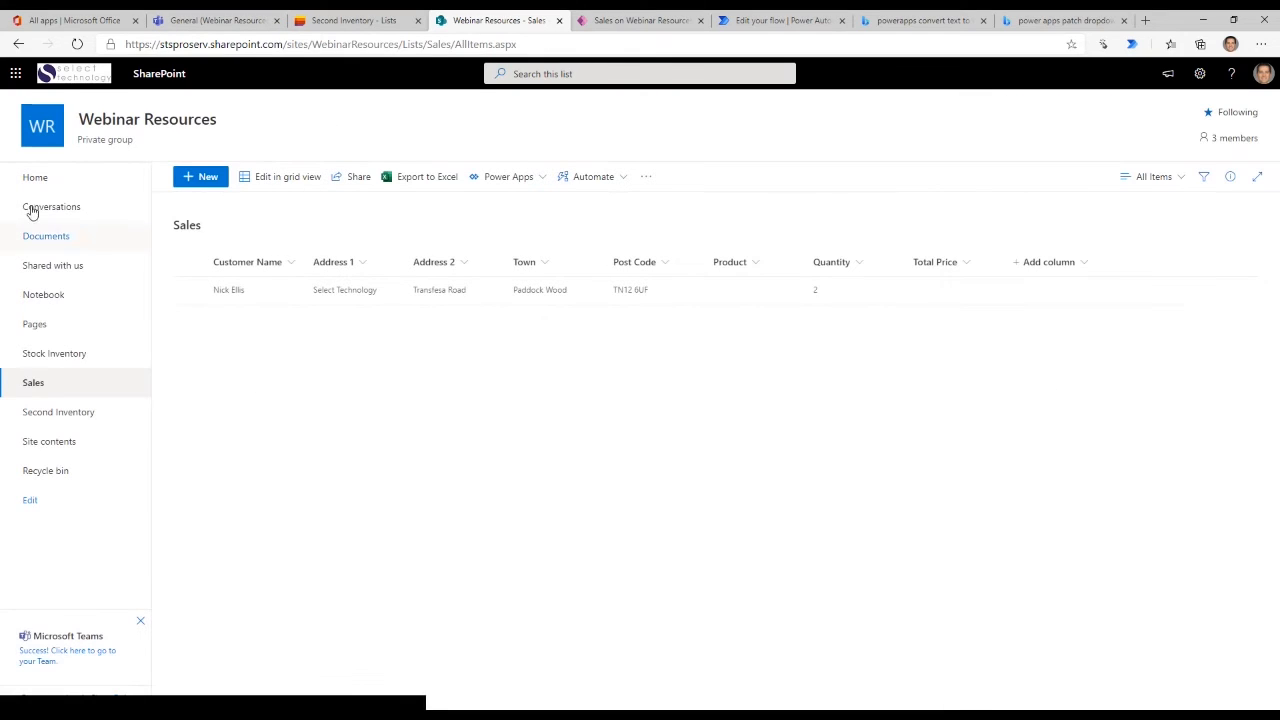
- View the Stock Inventory list's standard new item form without saving anything, and return to the Sales list
click(48, 360)
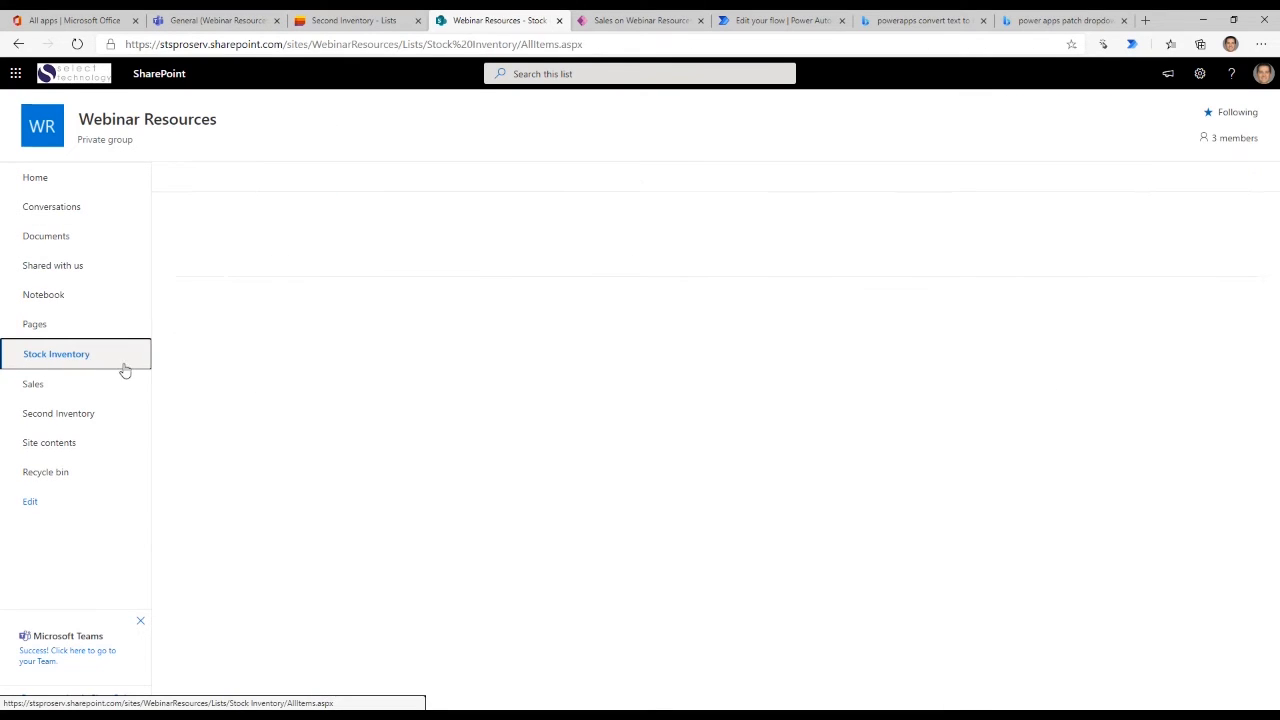
click(202, 176)
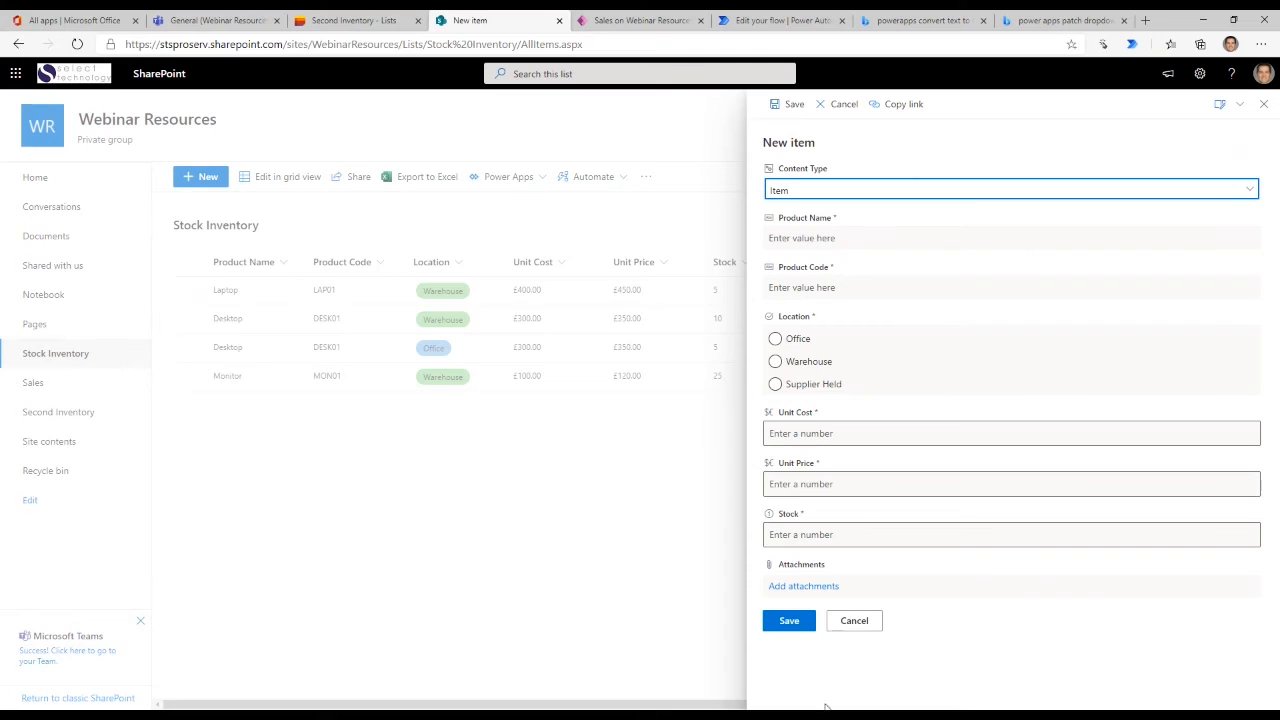
click(865, 626)
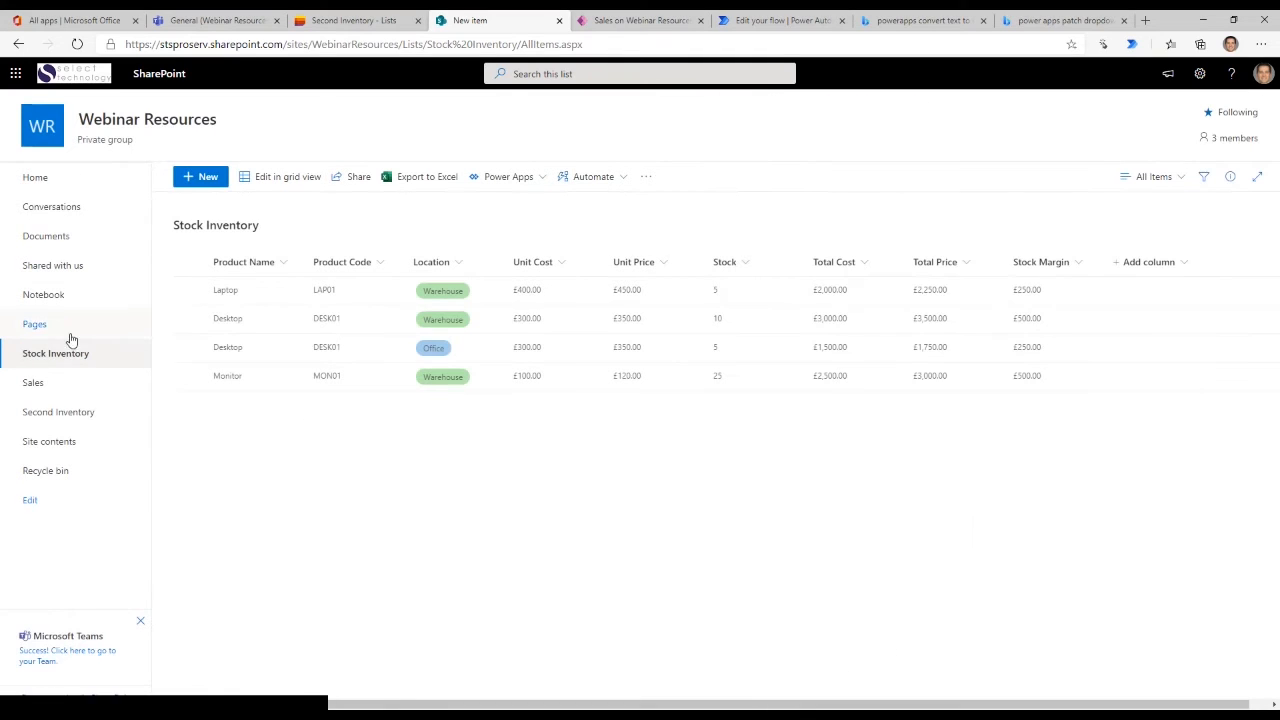
click(37, 388)
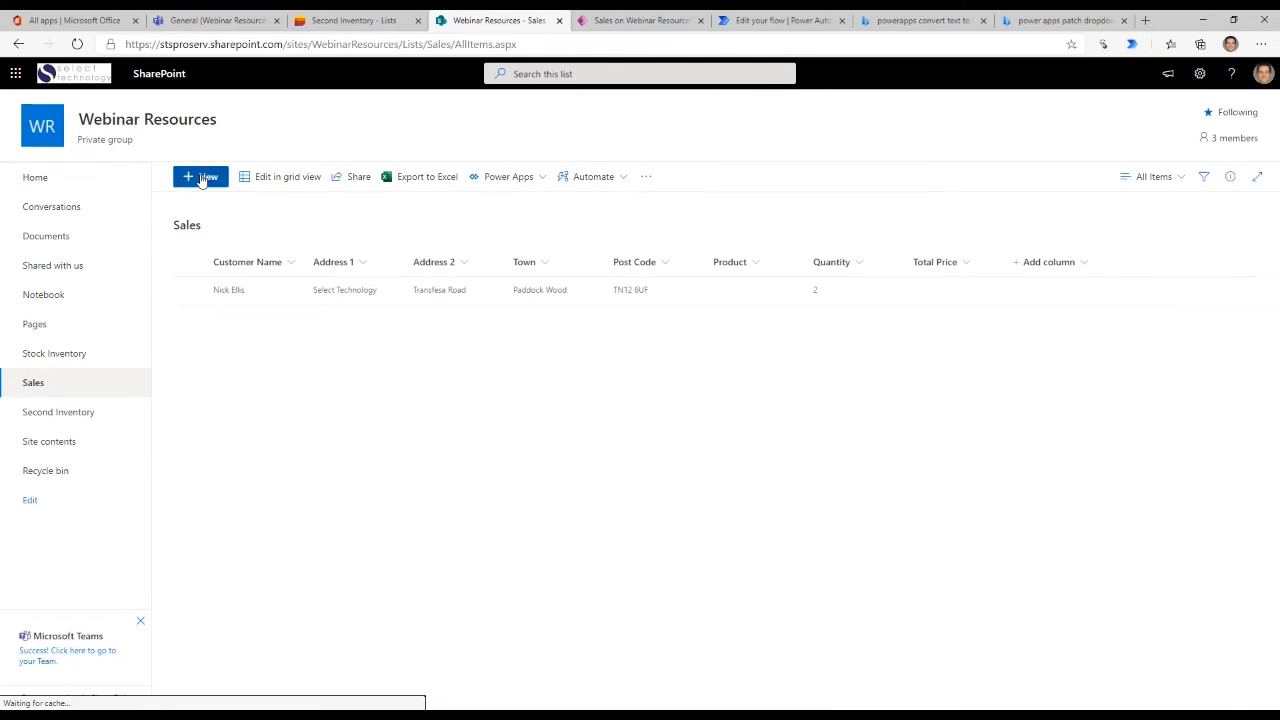
- Start a new sale in the Sales list and enter the customer's name, filling the address fields from the saved address suggestion
click(204, 176)
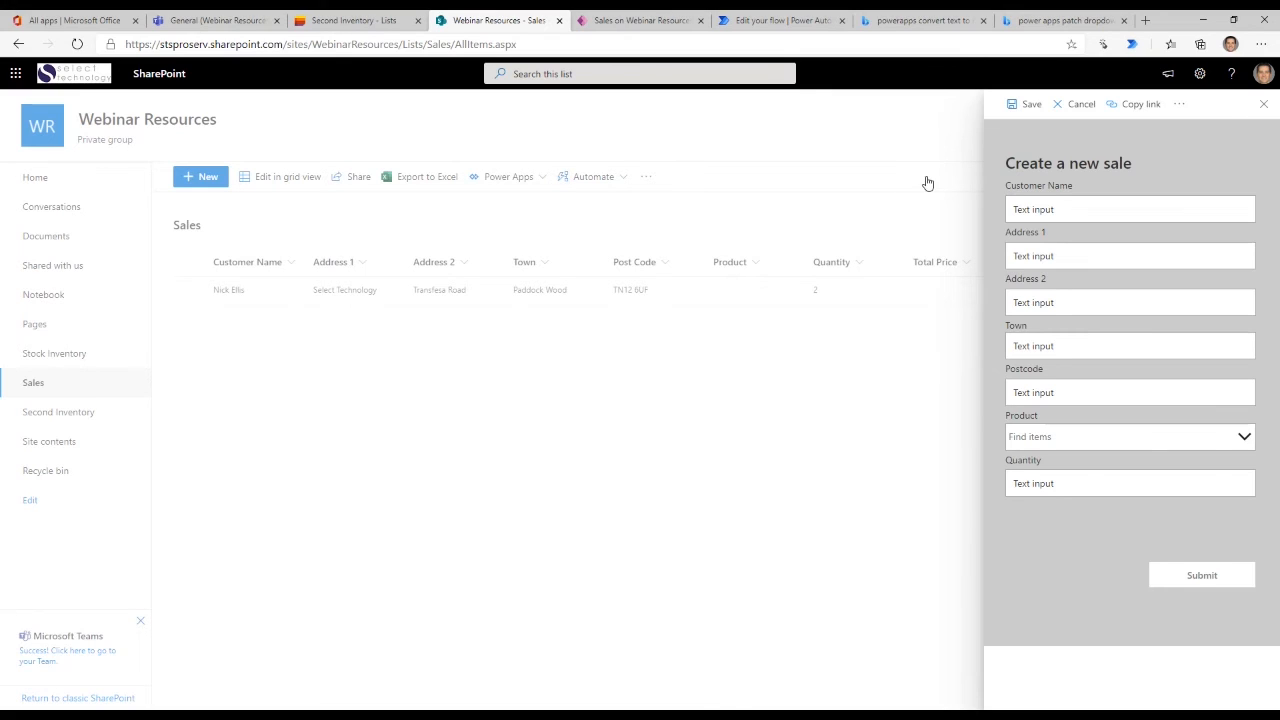
click(1077, 212)
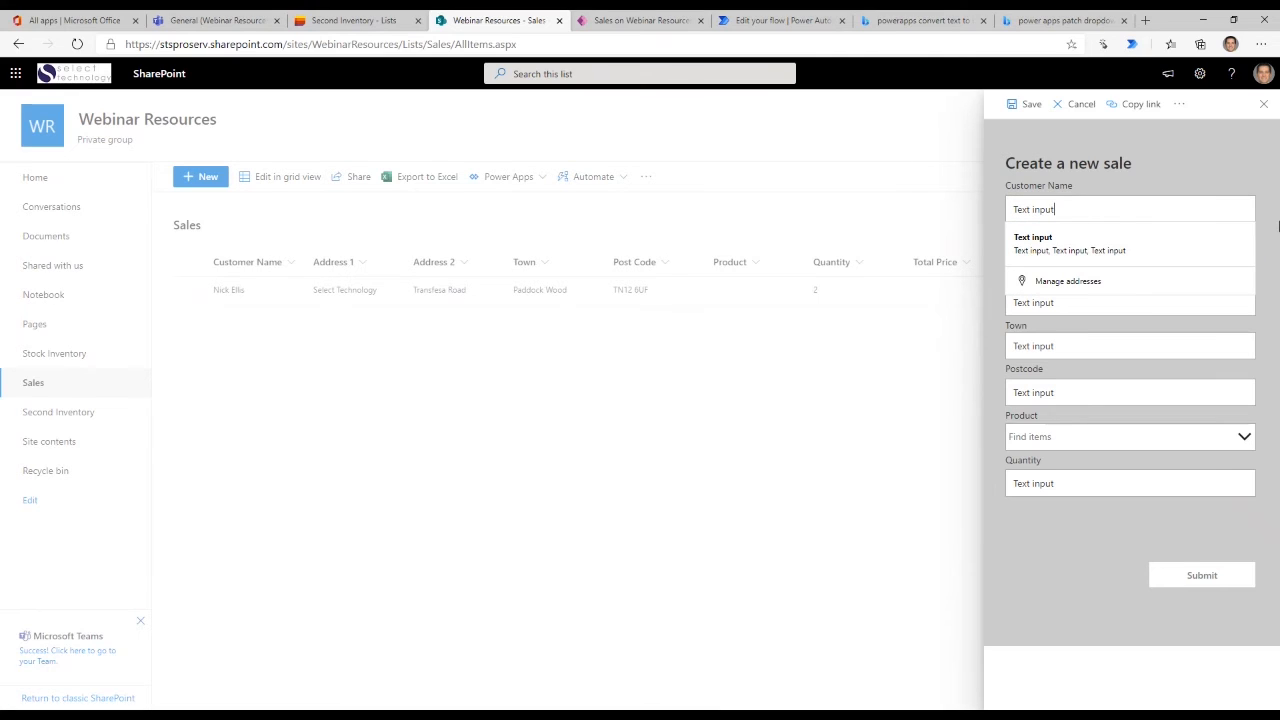
key(BackSpace)
key(BackSpace)
key(BackSpace)
key(BackSpace)
key(BackSpace)
key(BackSpace)
key(BackSpace)
key(BackSpace)
key(BackSpace)
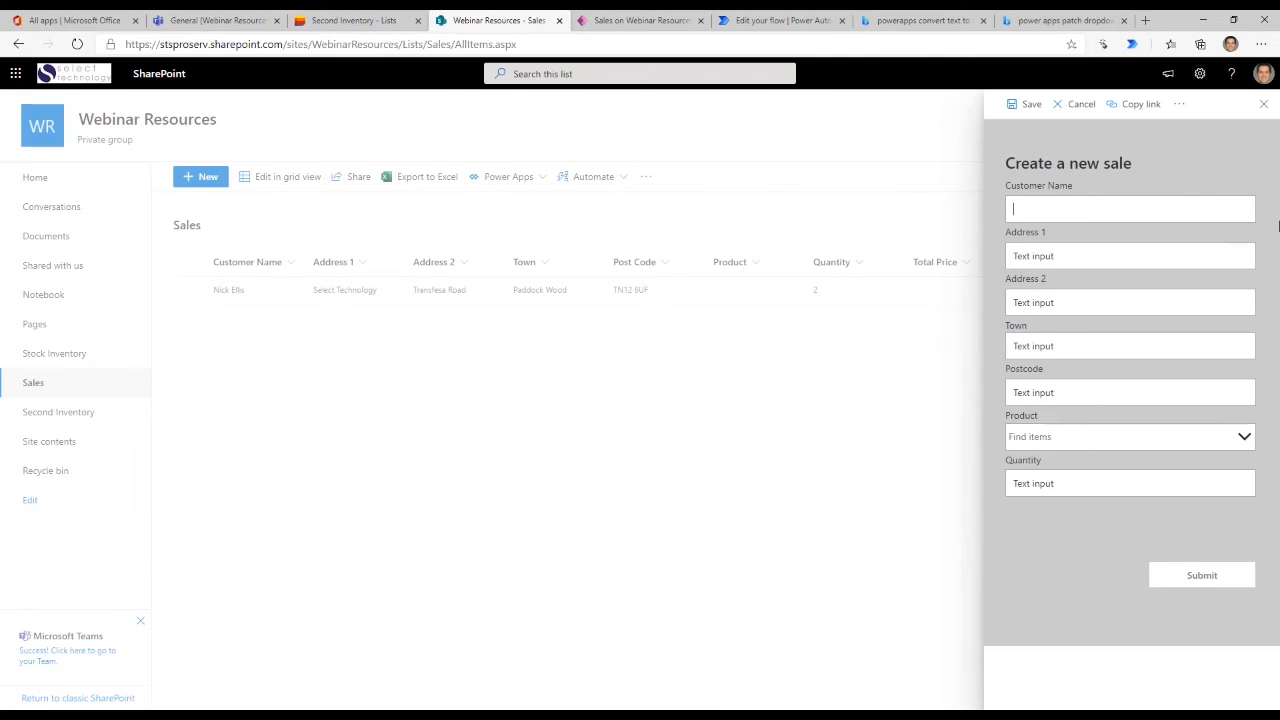
key(Tab)
text(Select)
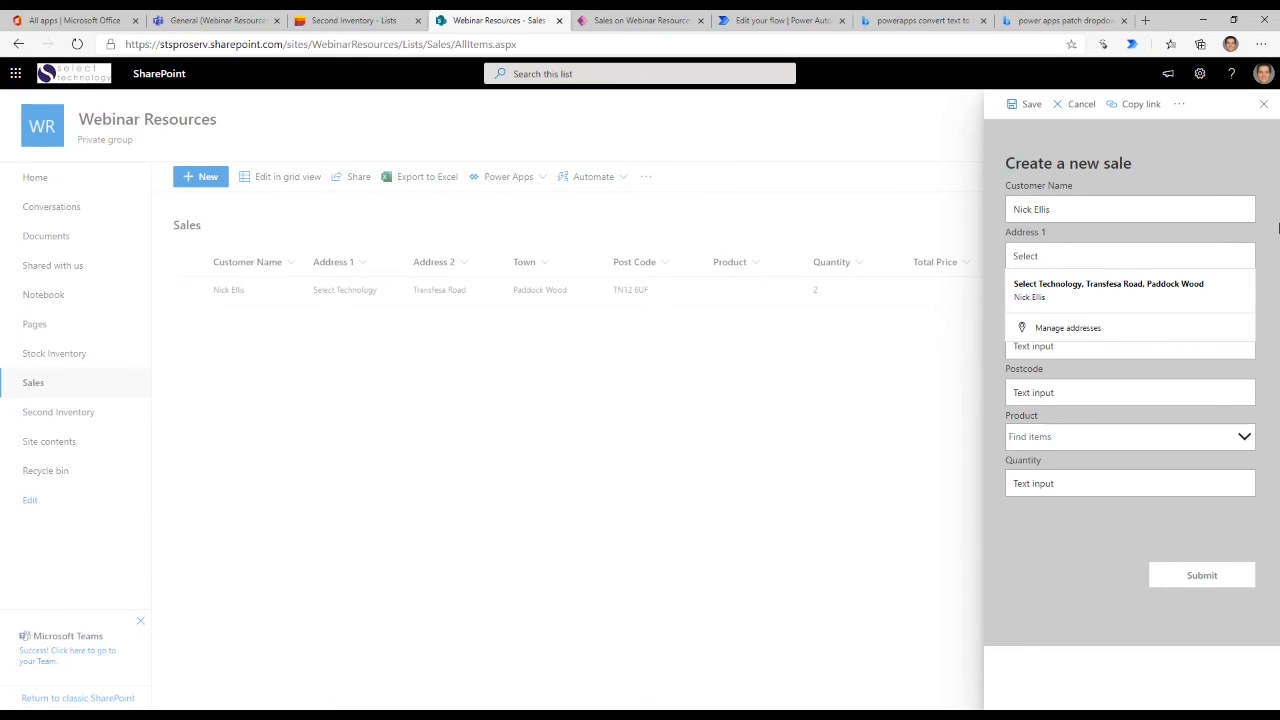
click(1070, 288)
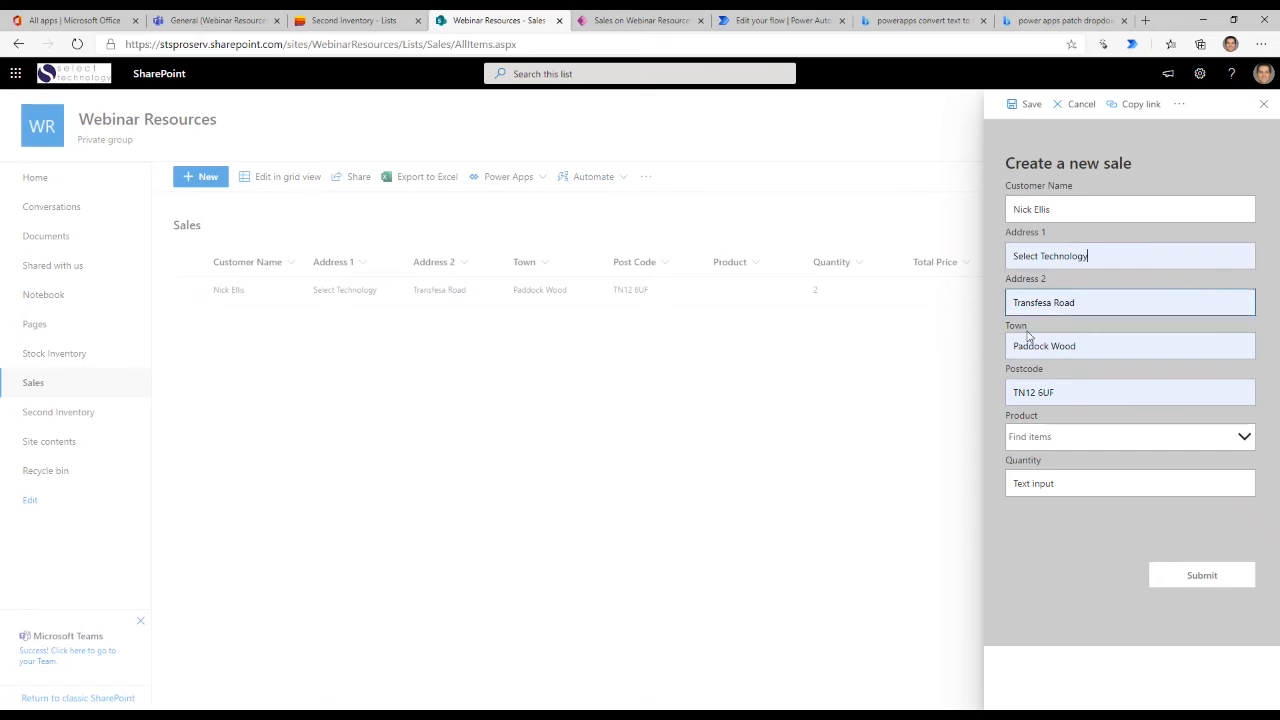
- Choose Laptop as the product for the new sale
click(1244, 438)
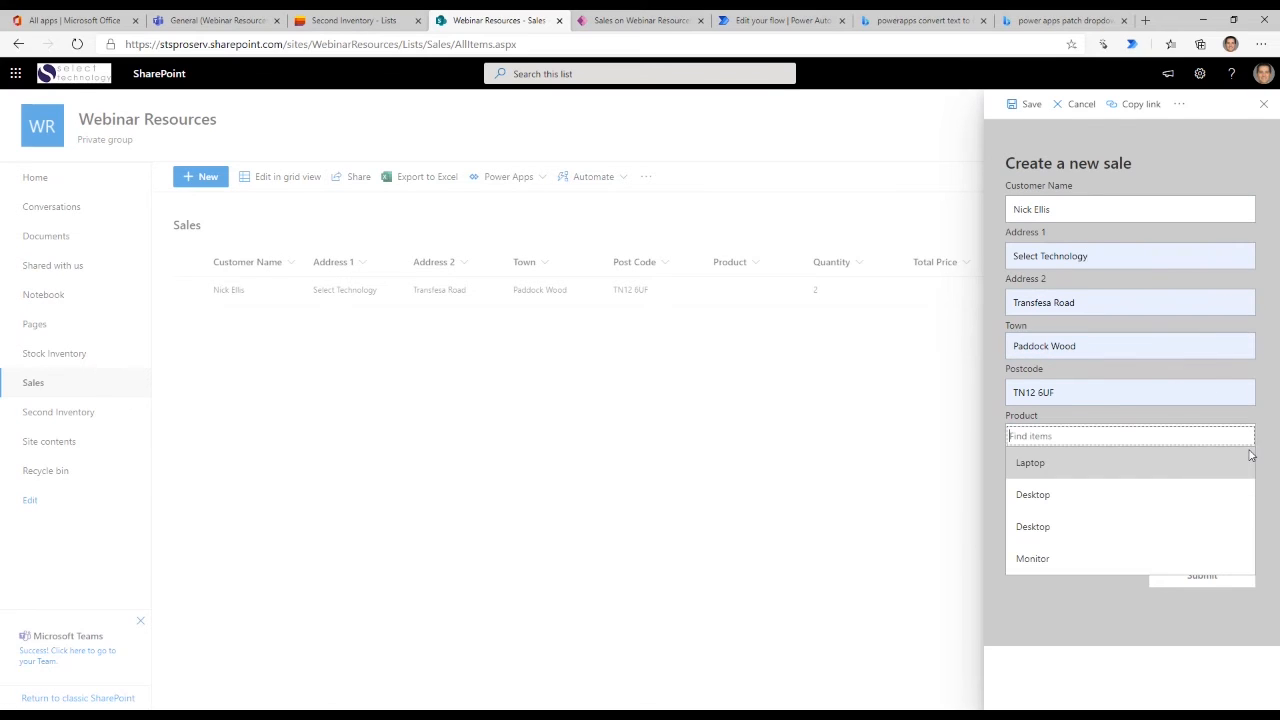
click(1134, 465)
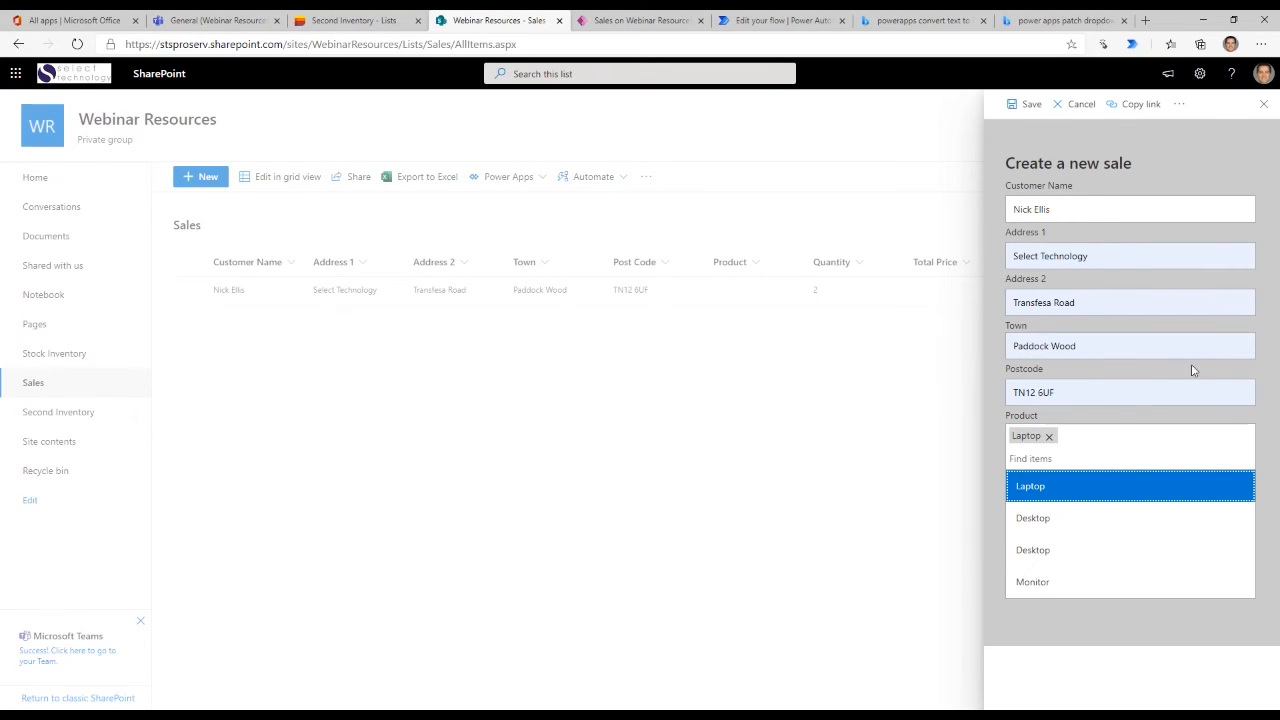
click(1086, 486)
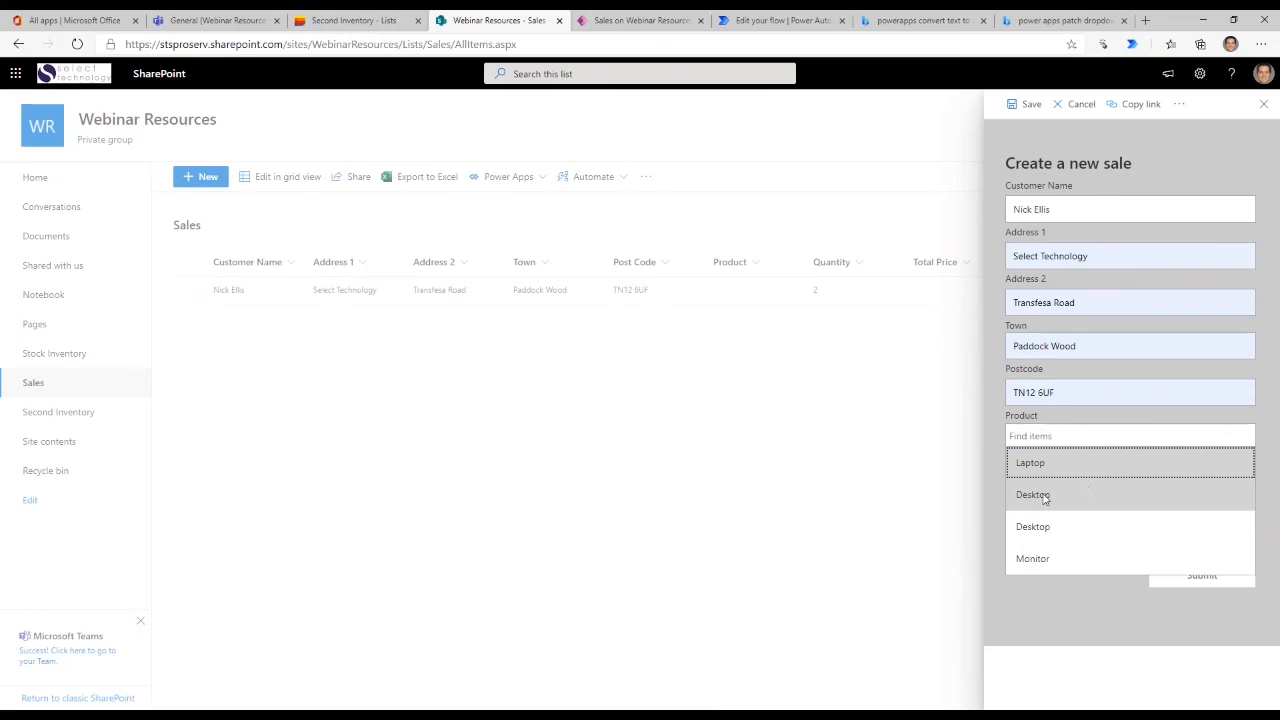
click(1126, 476)
click(1266, 427)
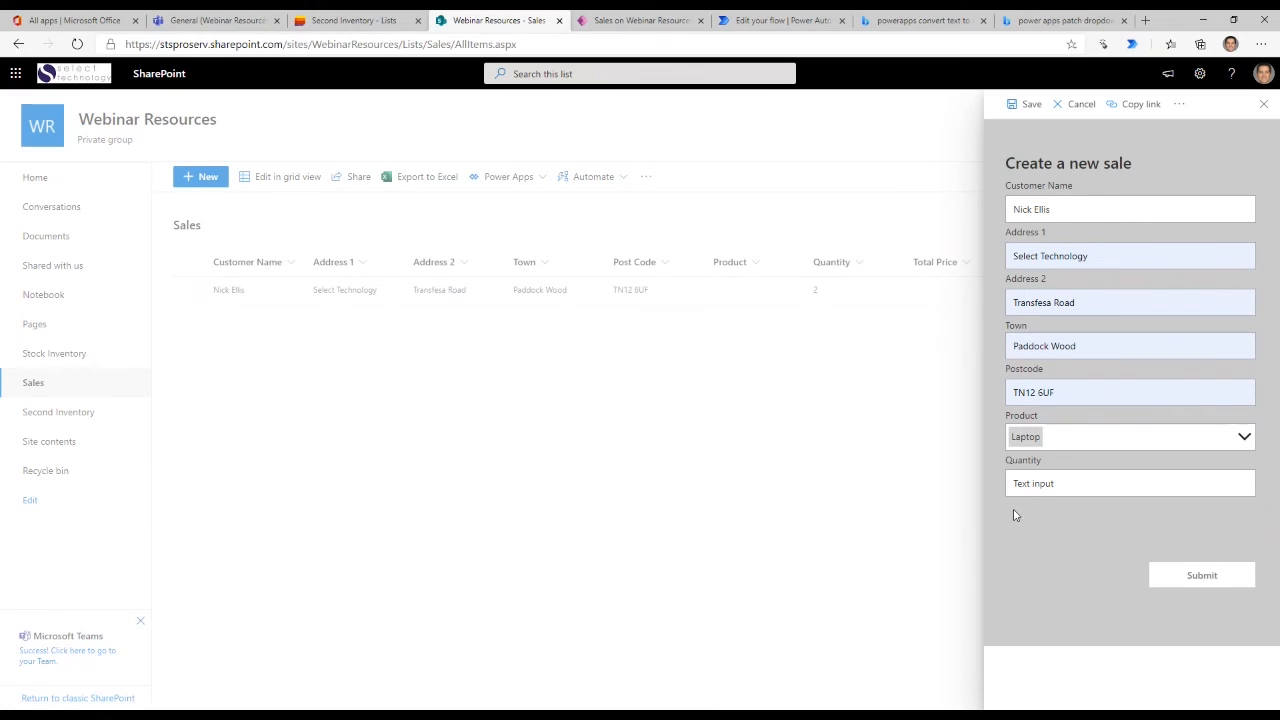
- Enter a quantity of 100 in the new sale to test the form's stock availability check
click(1078, 486)
key(ctrl+a)
text(100)
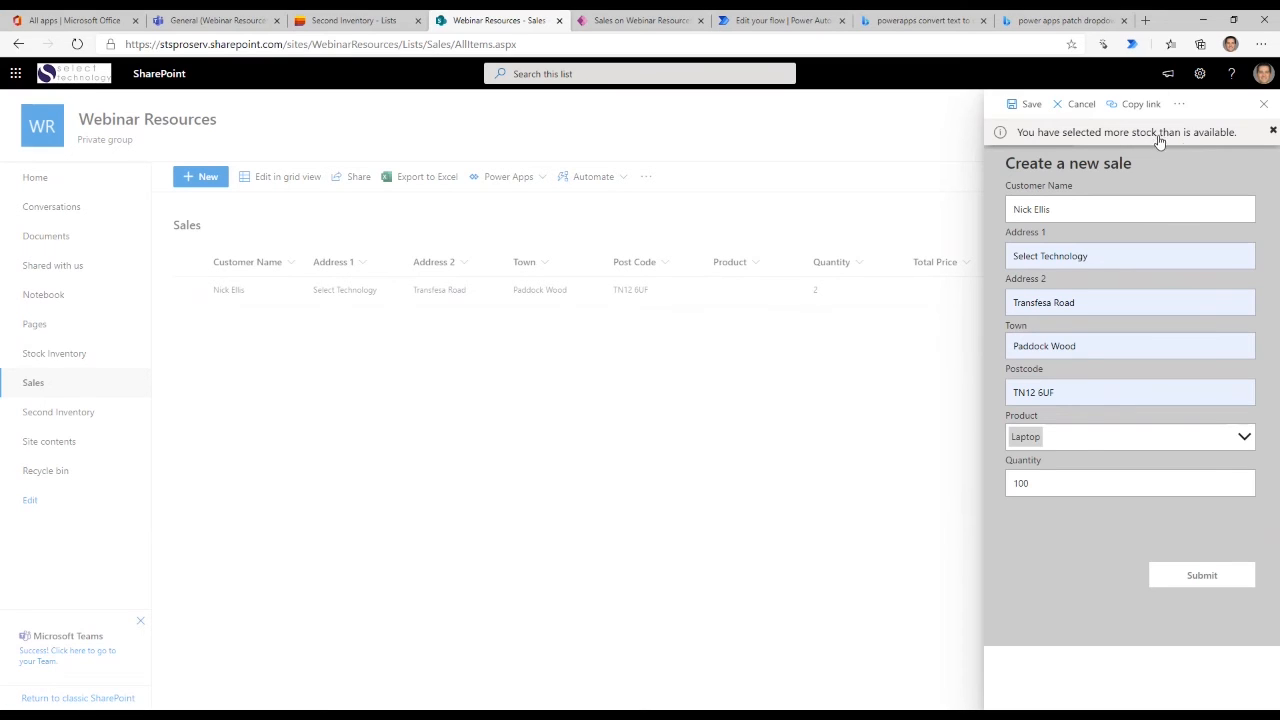
click(1046, 486)
double_click(1046, 486)
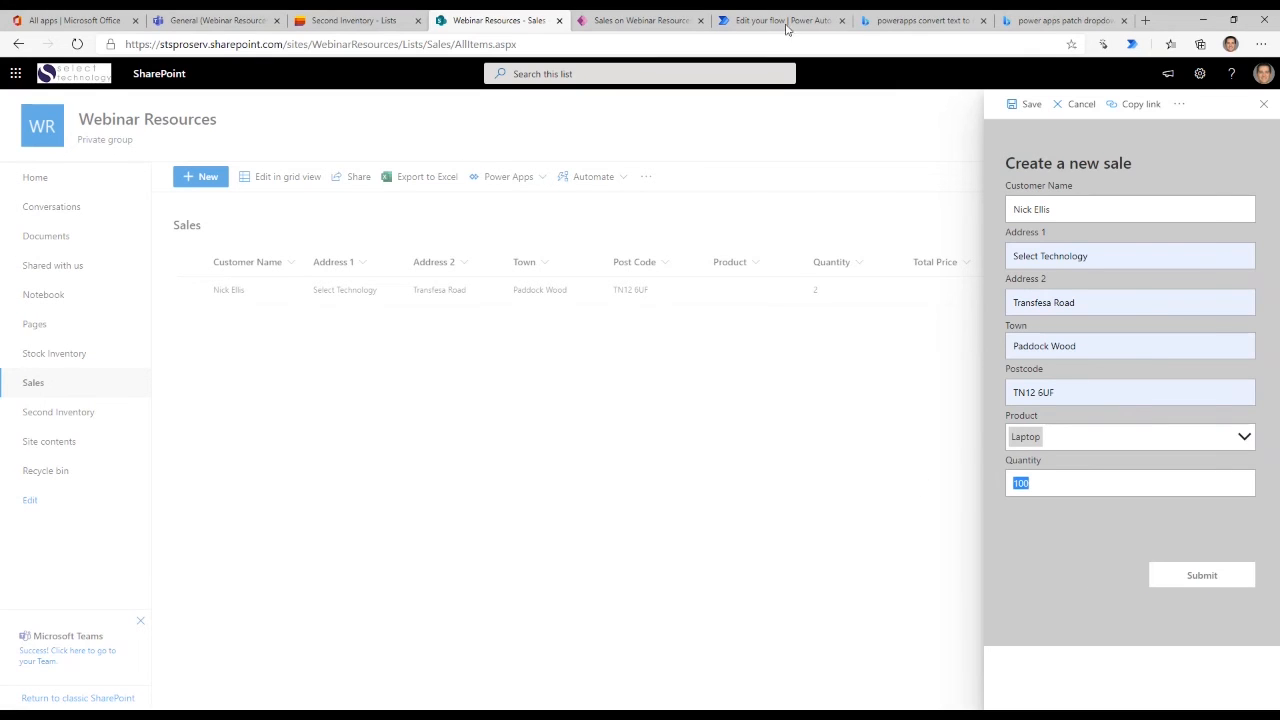
- Switch to the Create Shipping Label flow in Power Automate and examine its item-created trigger and Get item action
click(632, 28)
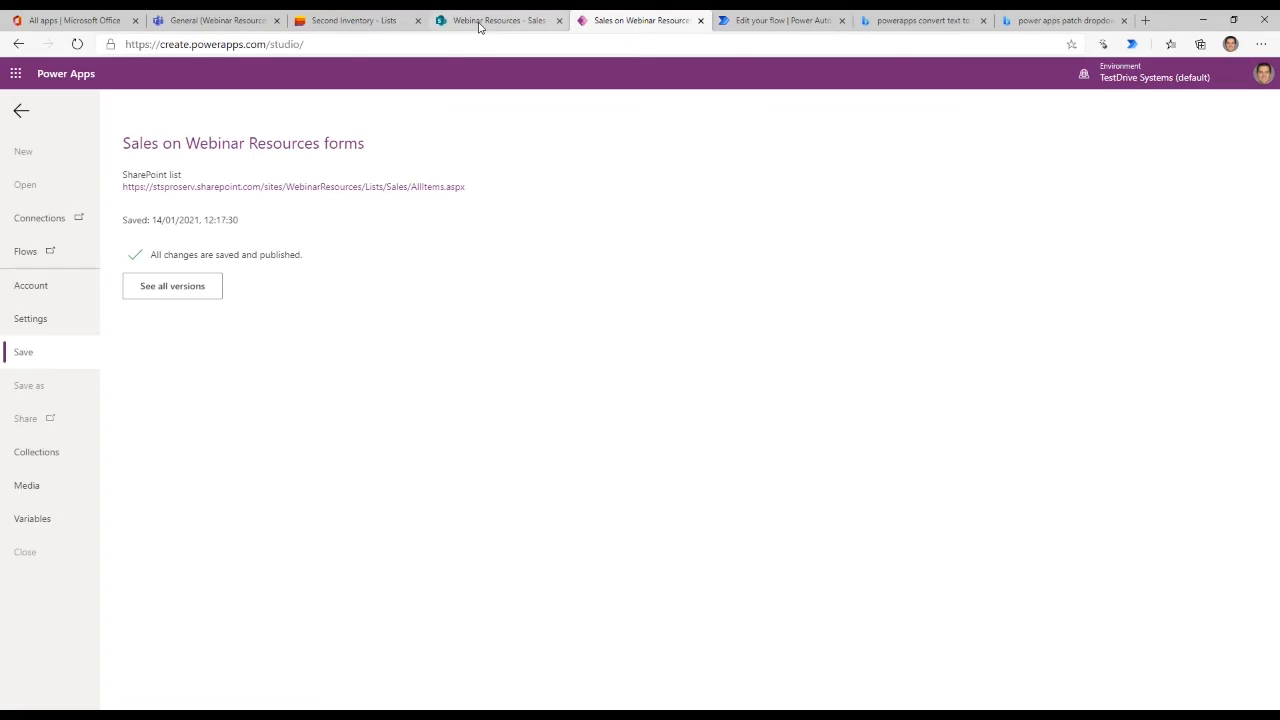
click(479, 27)
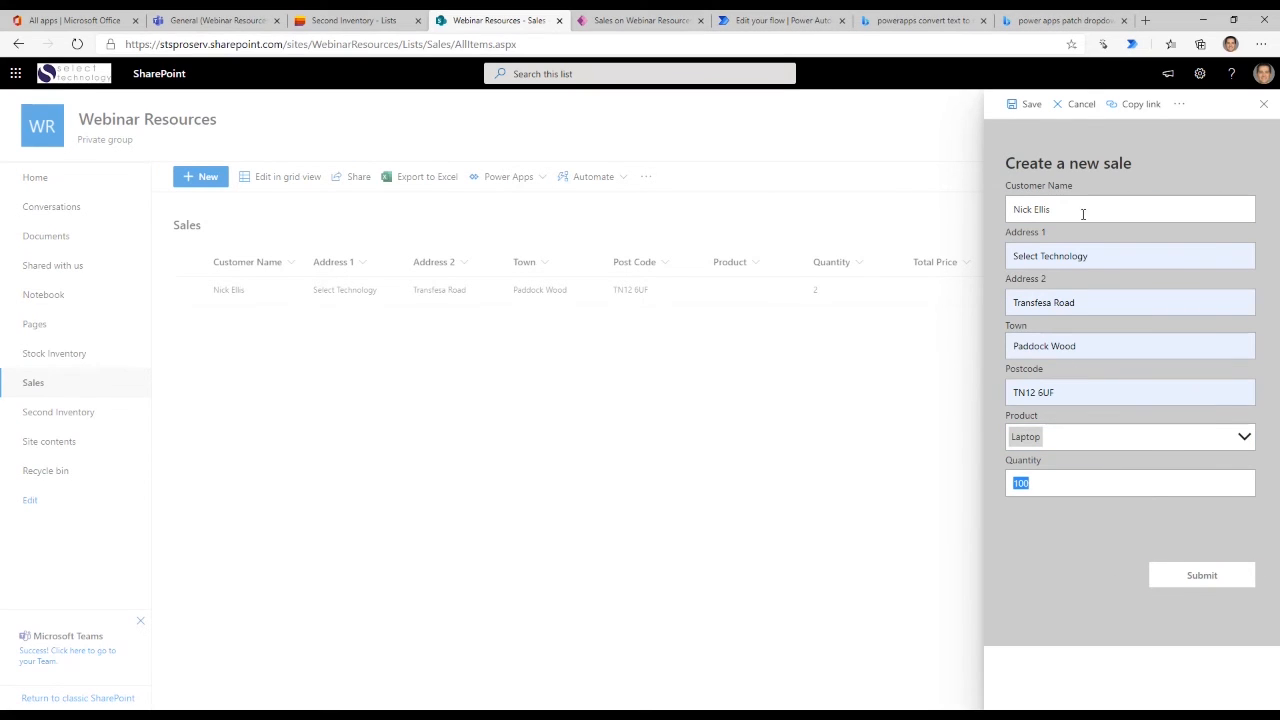
click(786, 20)
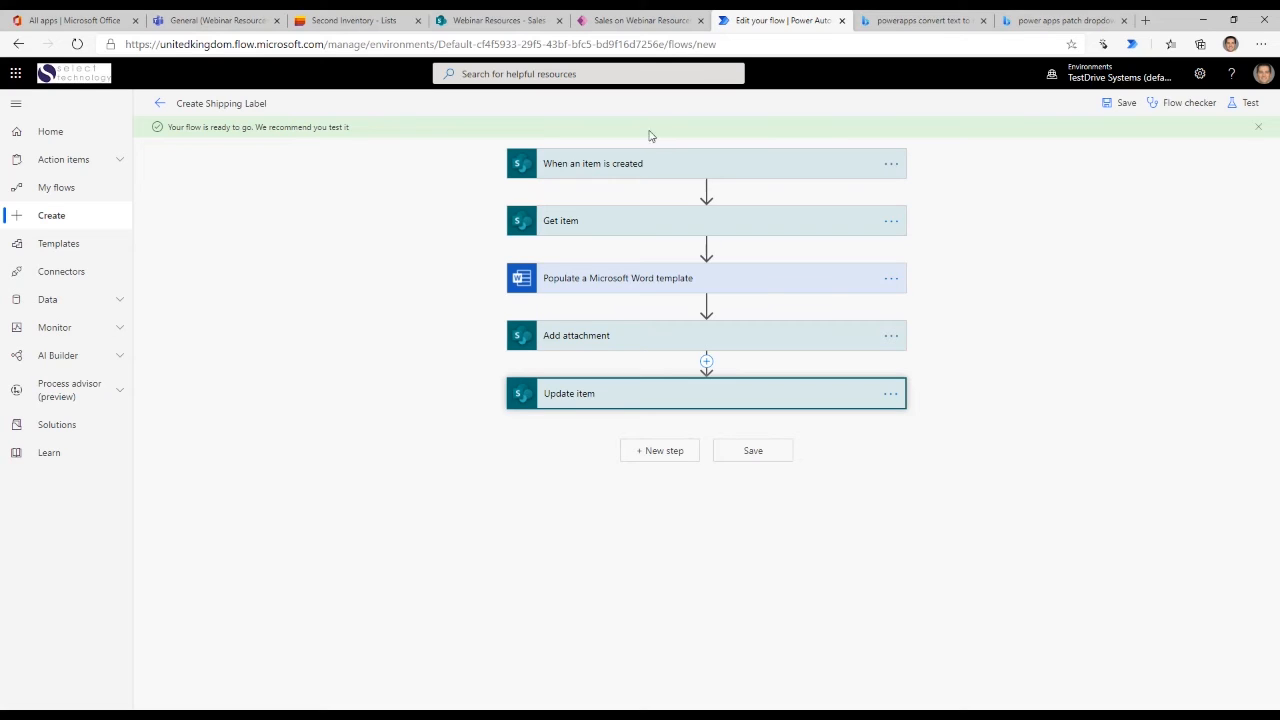
click(567, 162)
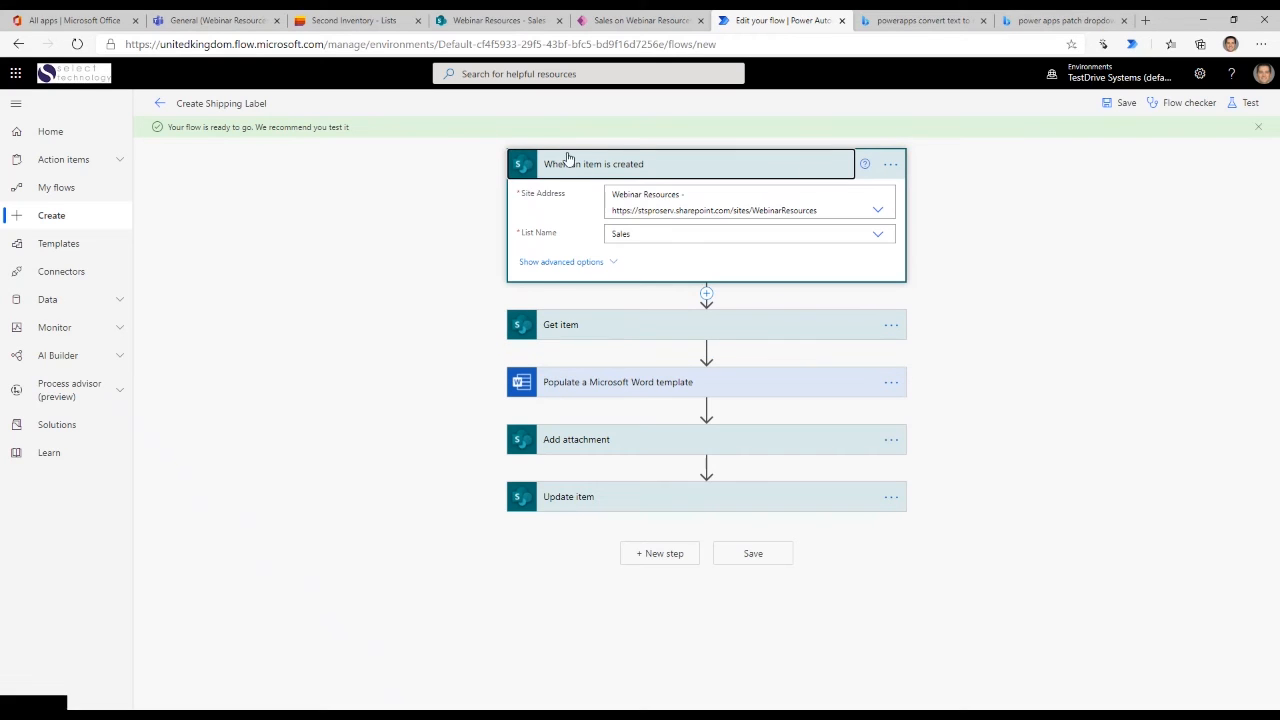
click(627, 166)
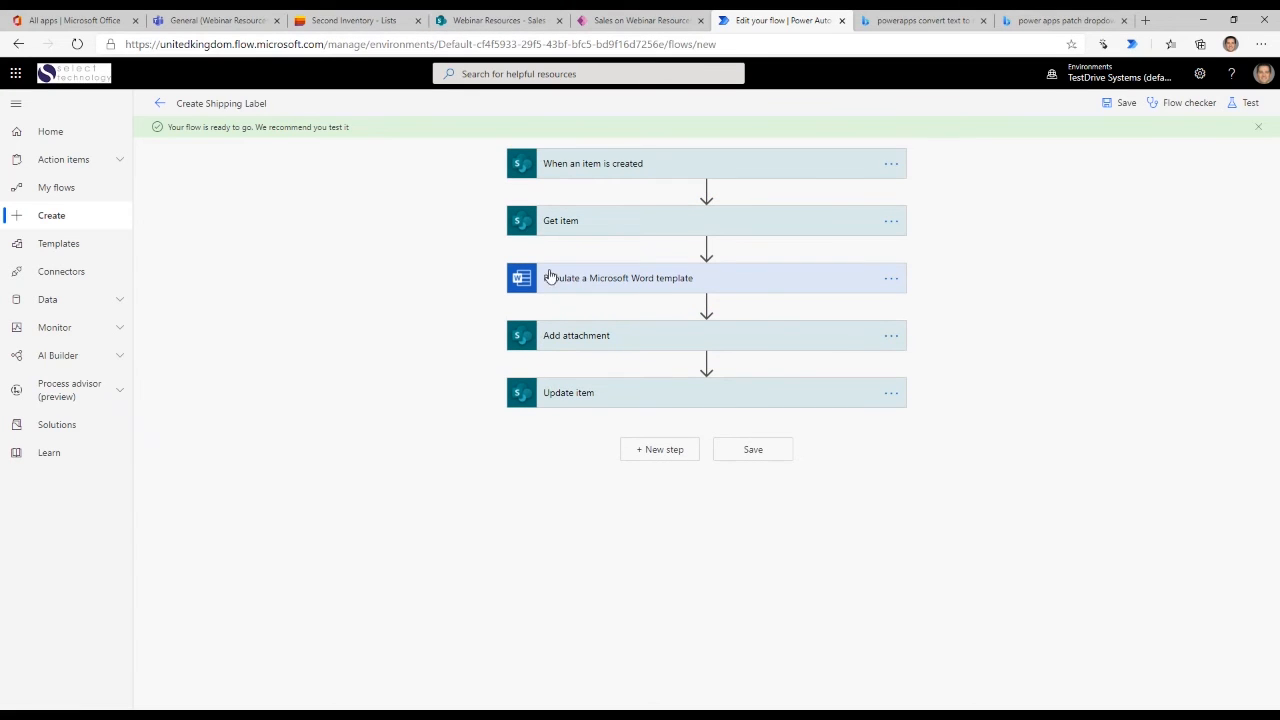
click(607, 232)
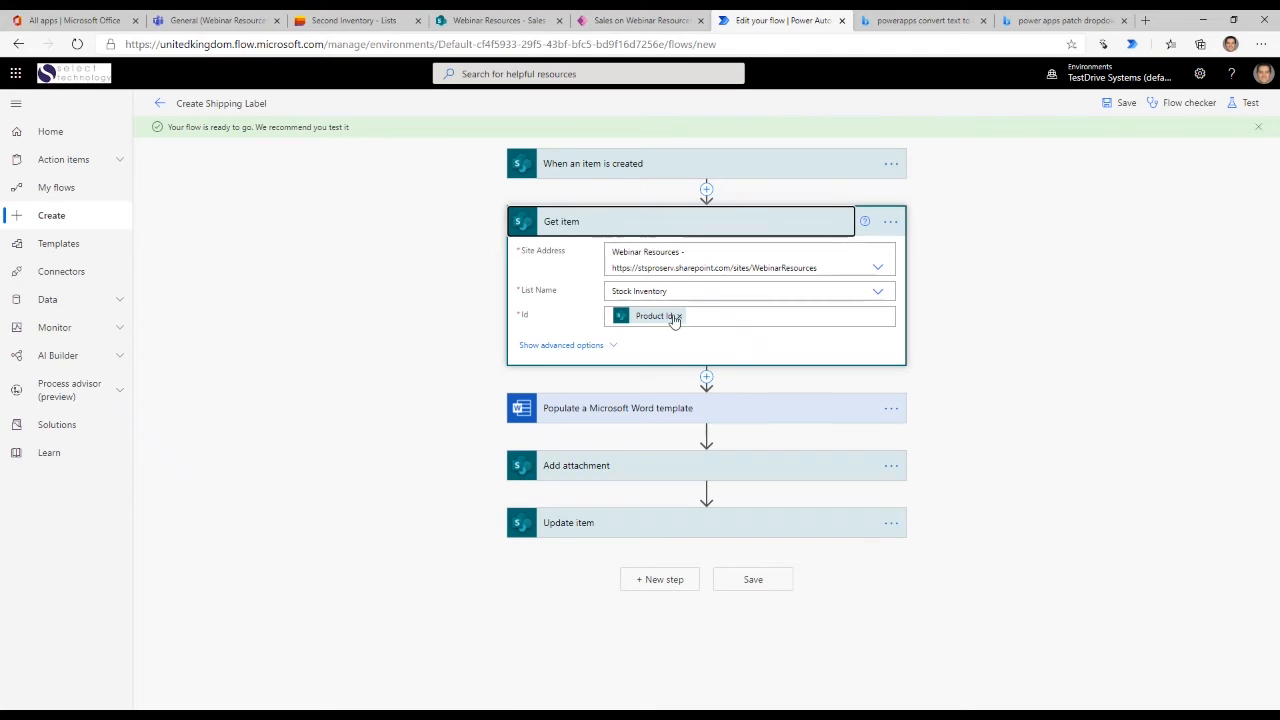
- Examine the field mappings of the flow's Populate a Microsoft Word template action
click(640, 410)
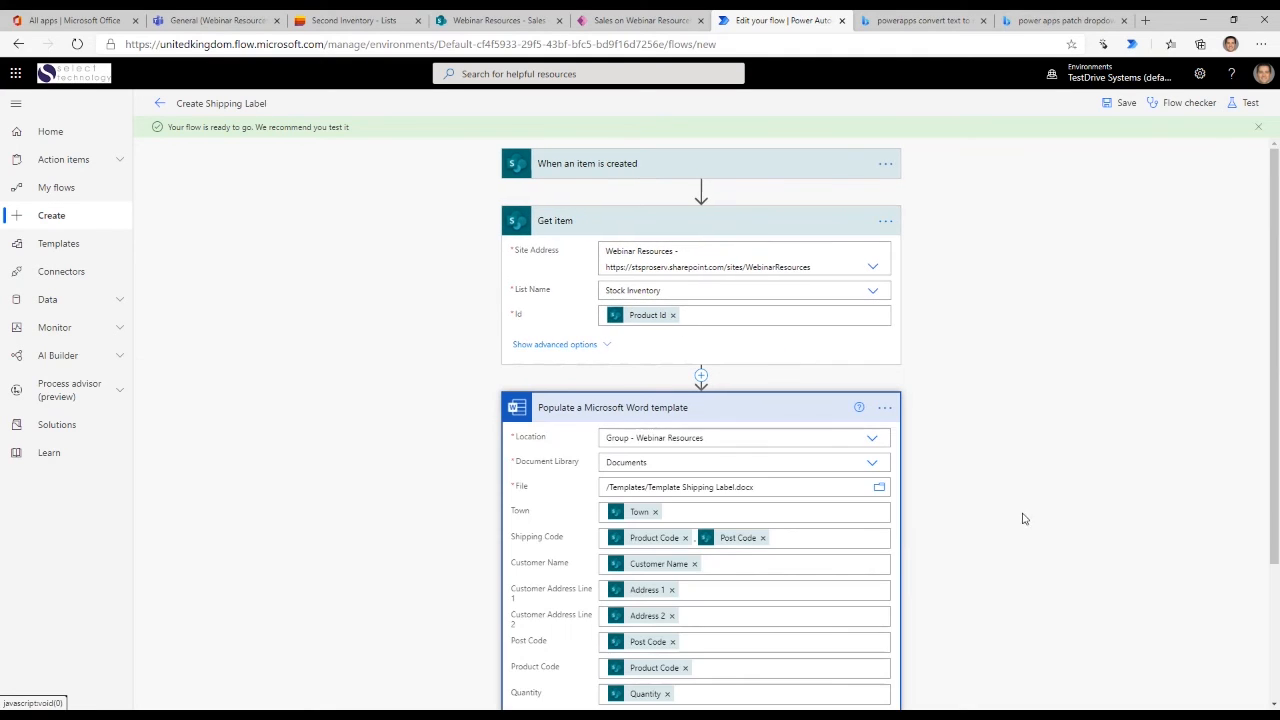
scroll(1137, 394, down, 2)
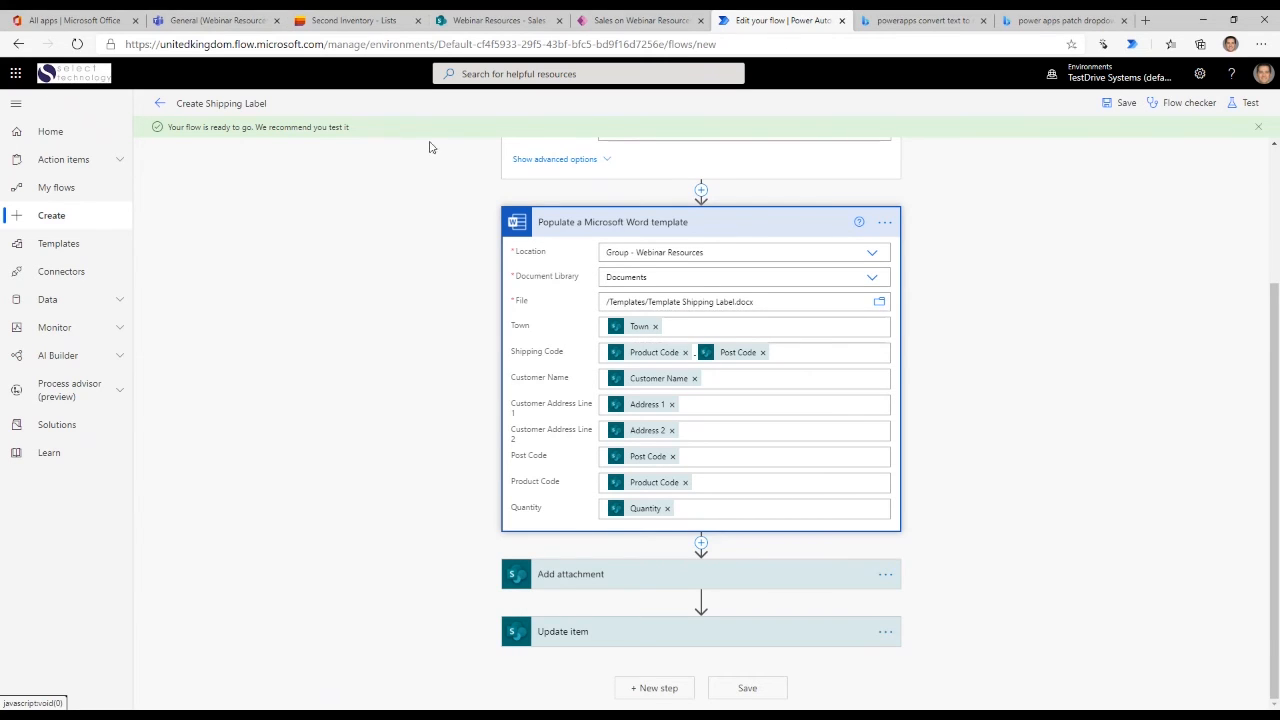
scroll(843, 320, up, 3)
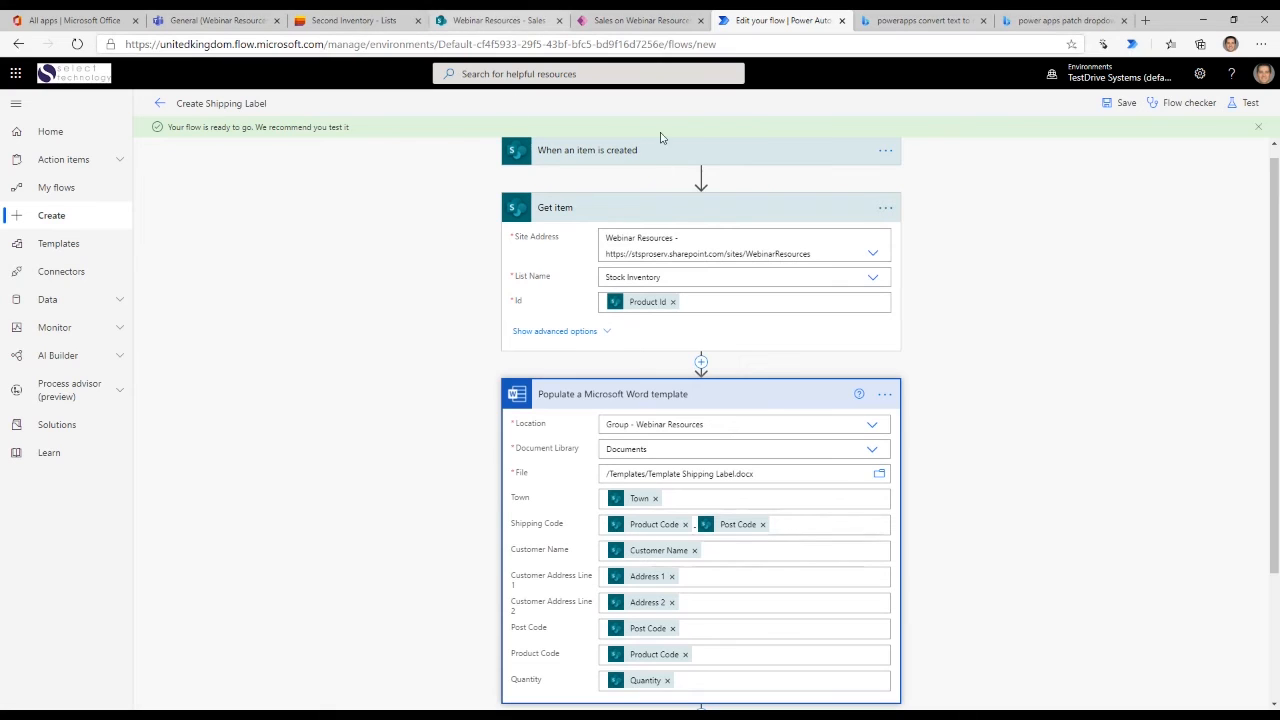
scroll(682, 297, down, 2)
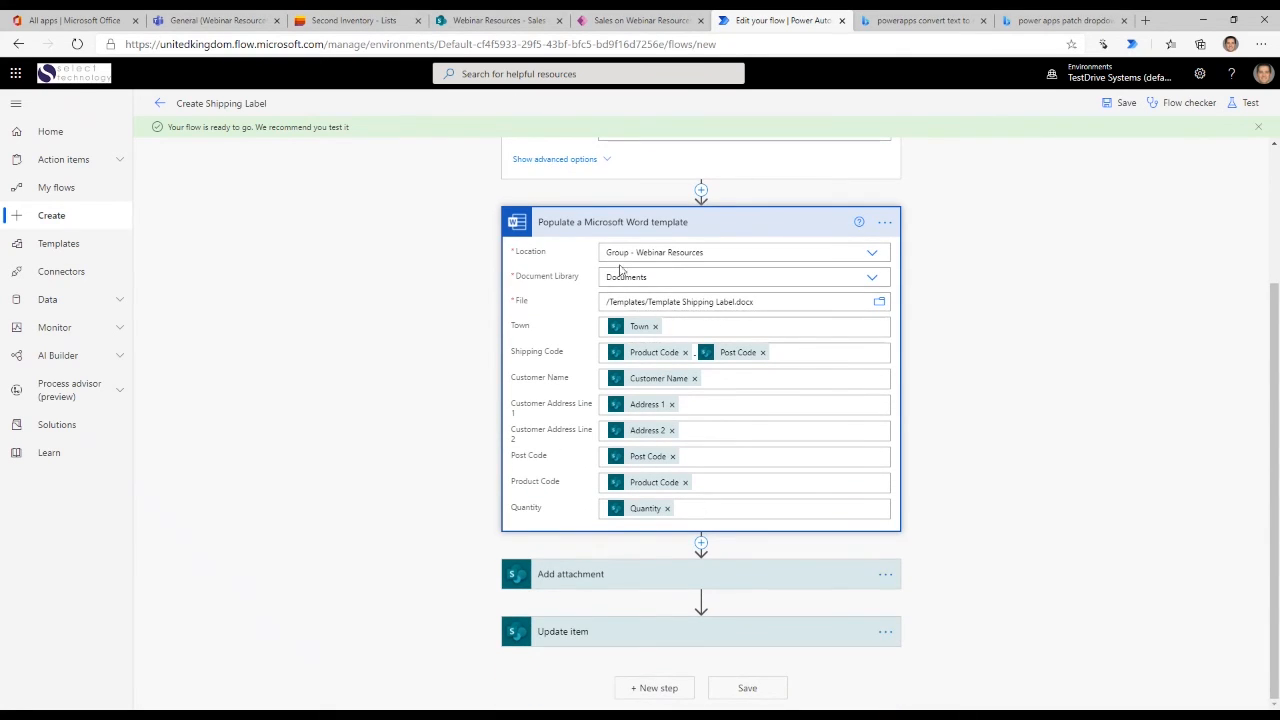
click(632, 222)
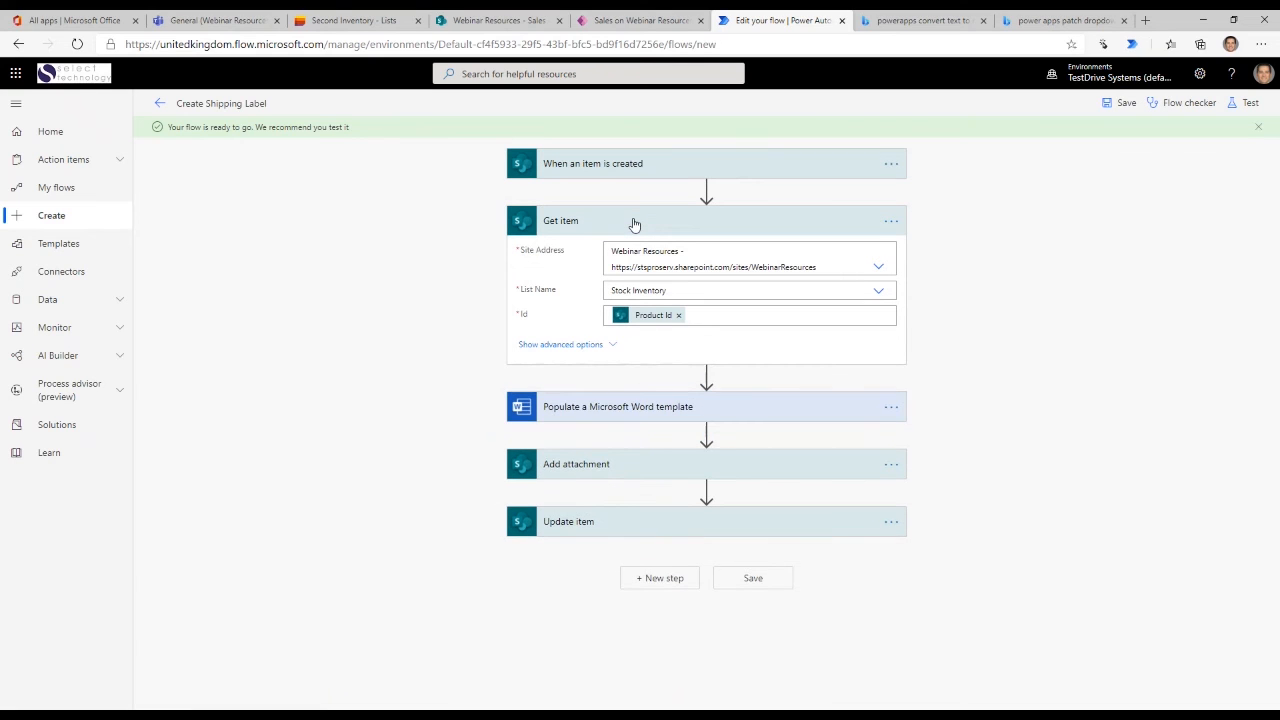
- Examine the settings of the flow's Add attachment and Update item actions
click(632, 466)
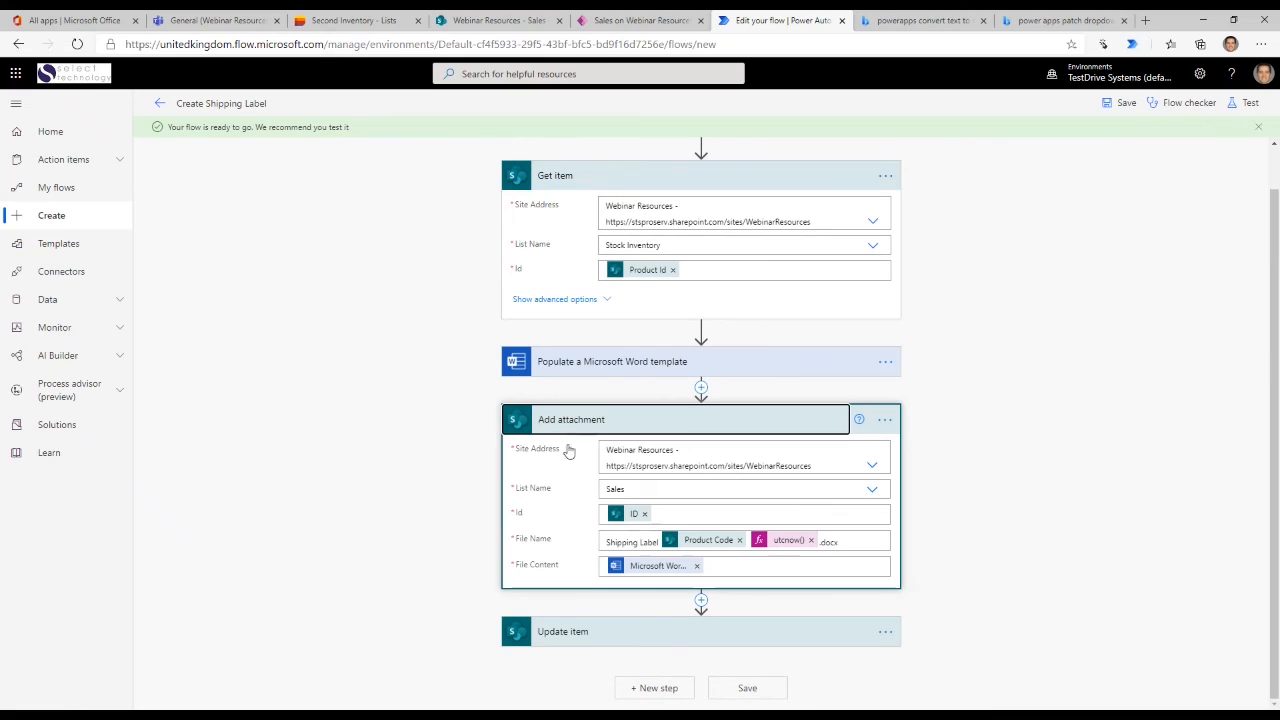
click(735, 634)
scroll(1003, 539, down, 3)
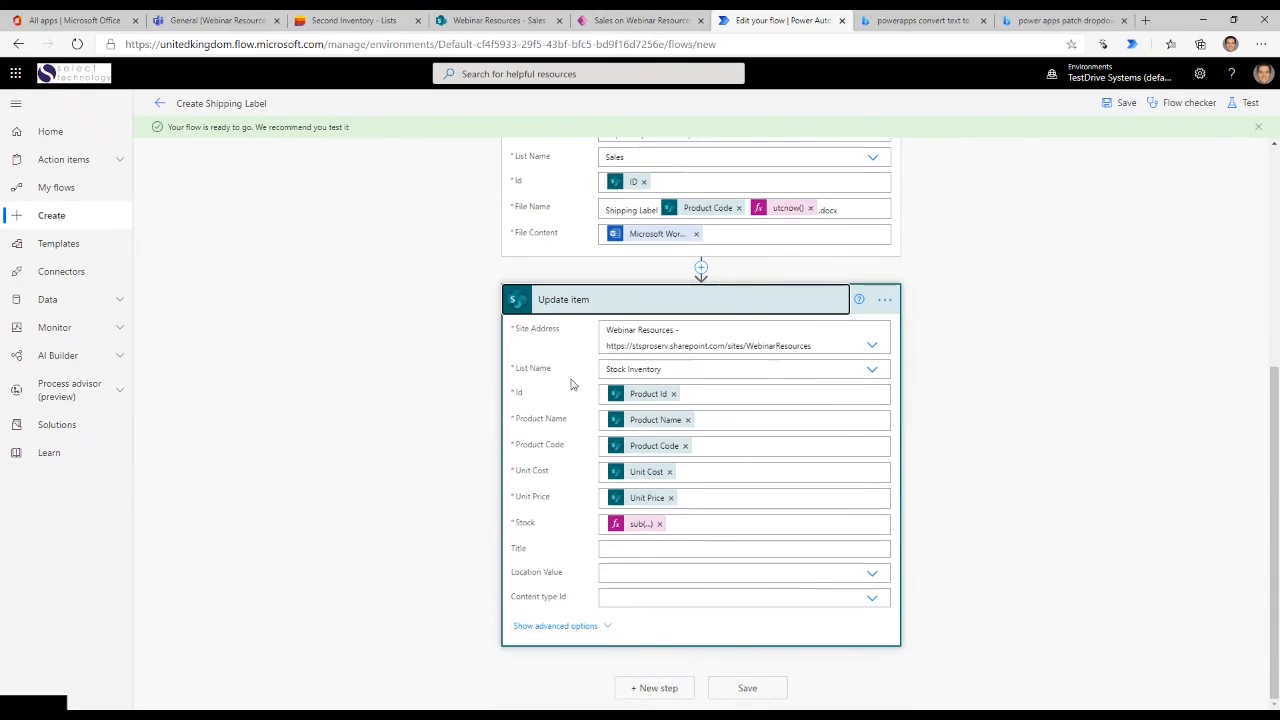
- Read through the Stock expression in the Update item action without changing it, and save the flow
click(630, 526)
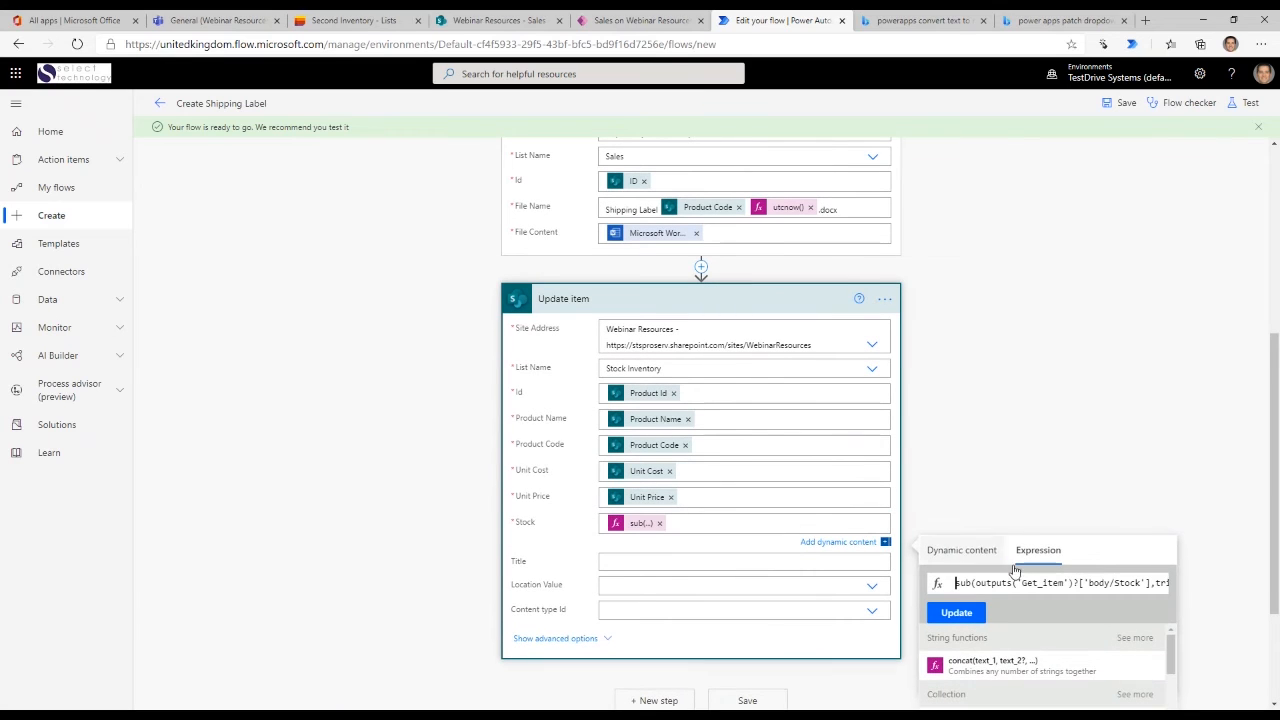
drag(957, 583, 1165, 585)
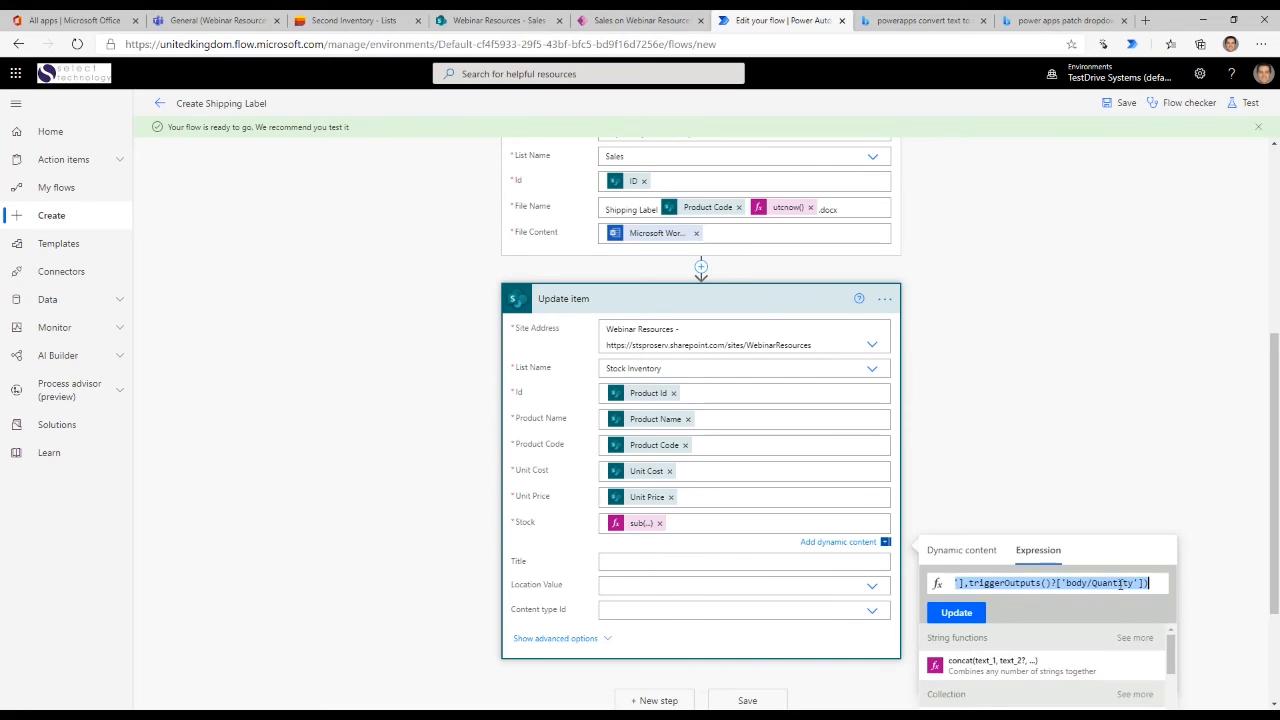
drag(985, 583, 941, 586)
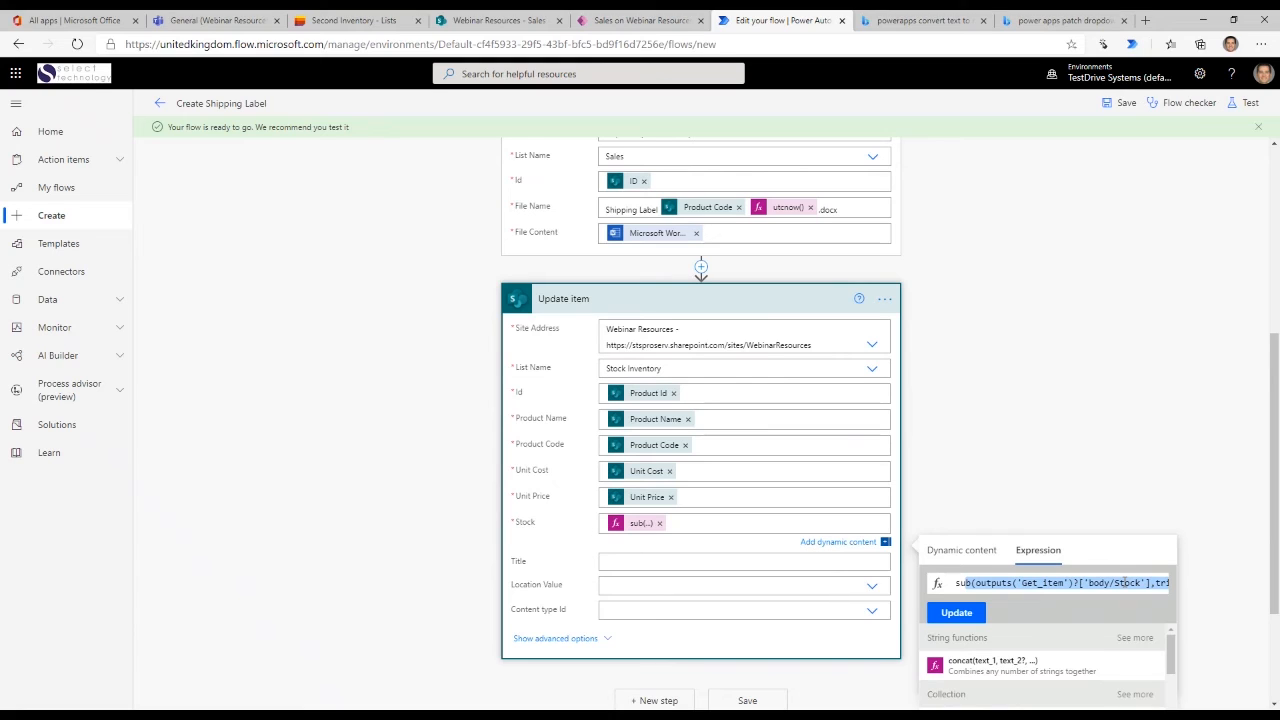
click(1064, 354)
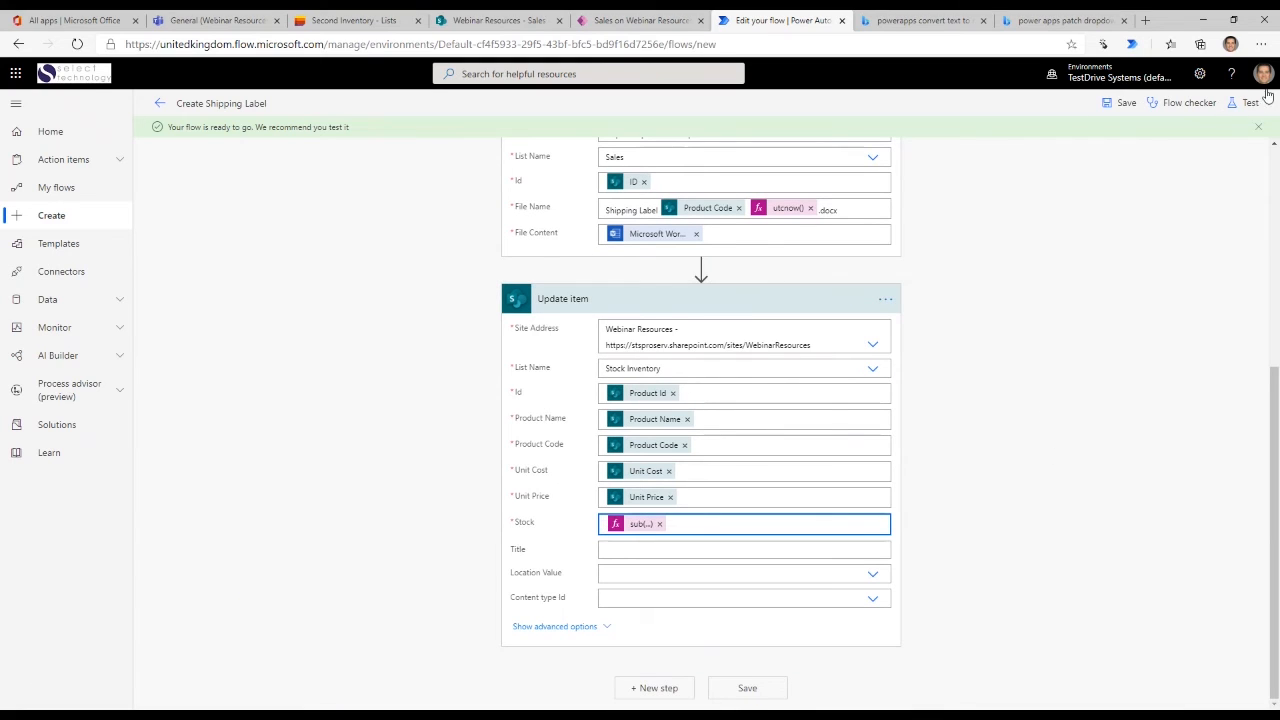
click(1120, 103)
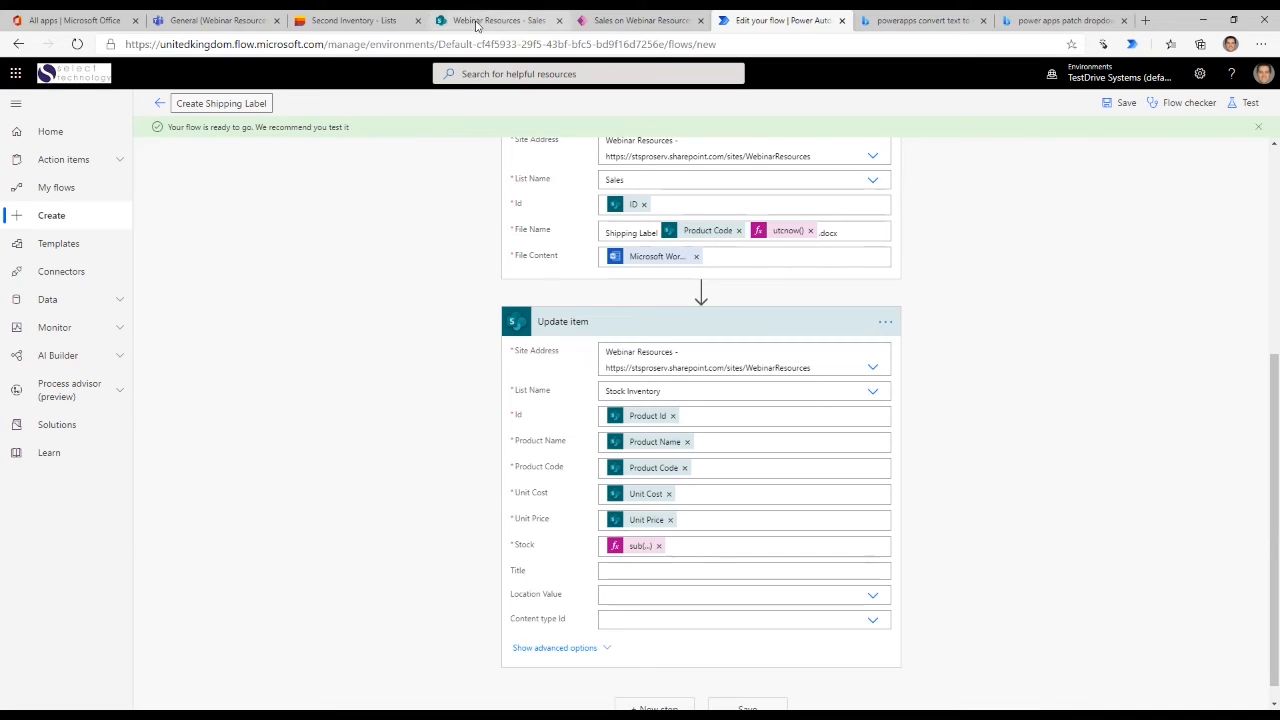
- Return to the new sale form in SharePoint, set the quantity to 1, submit the sale and close the form
click(617, 22)
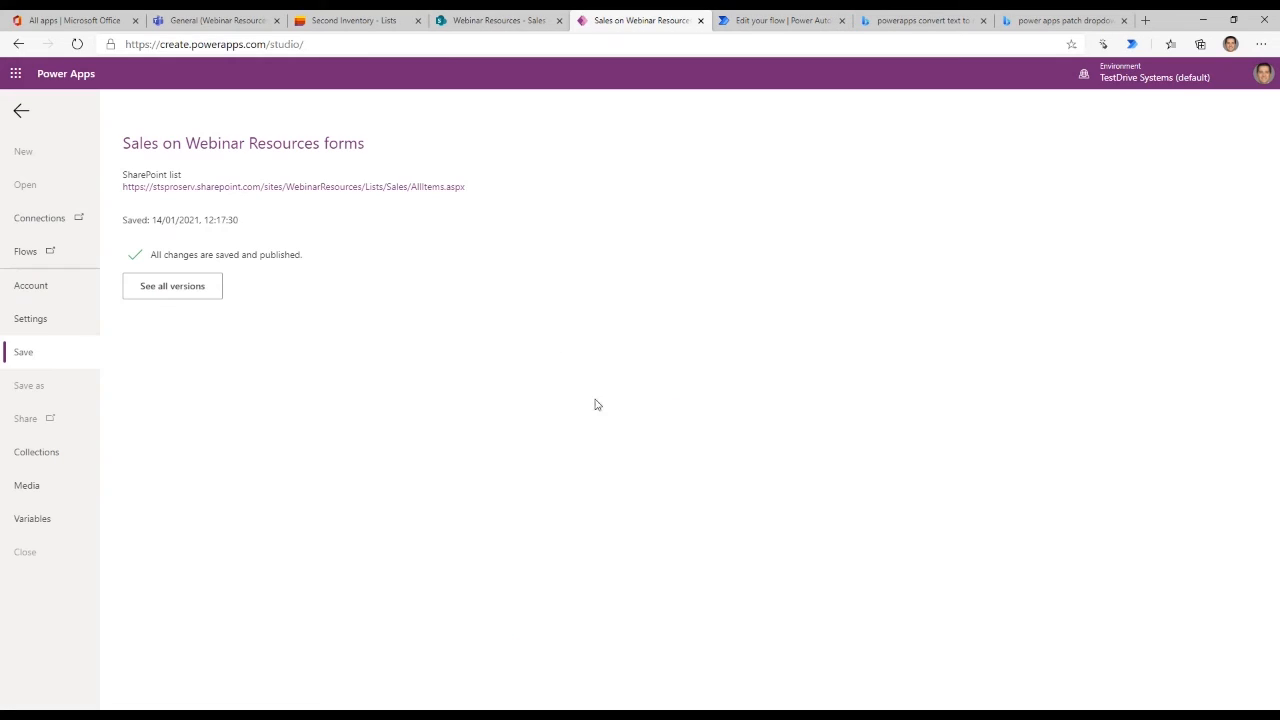
click(489, 24)
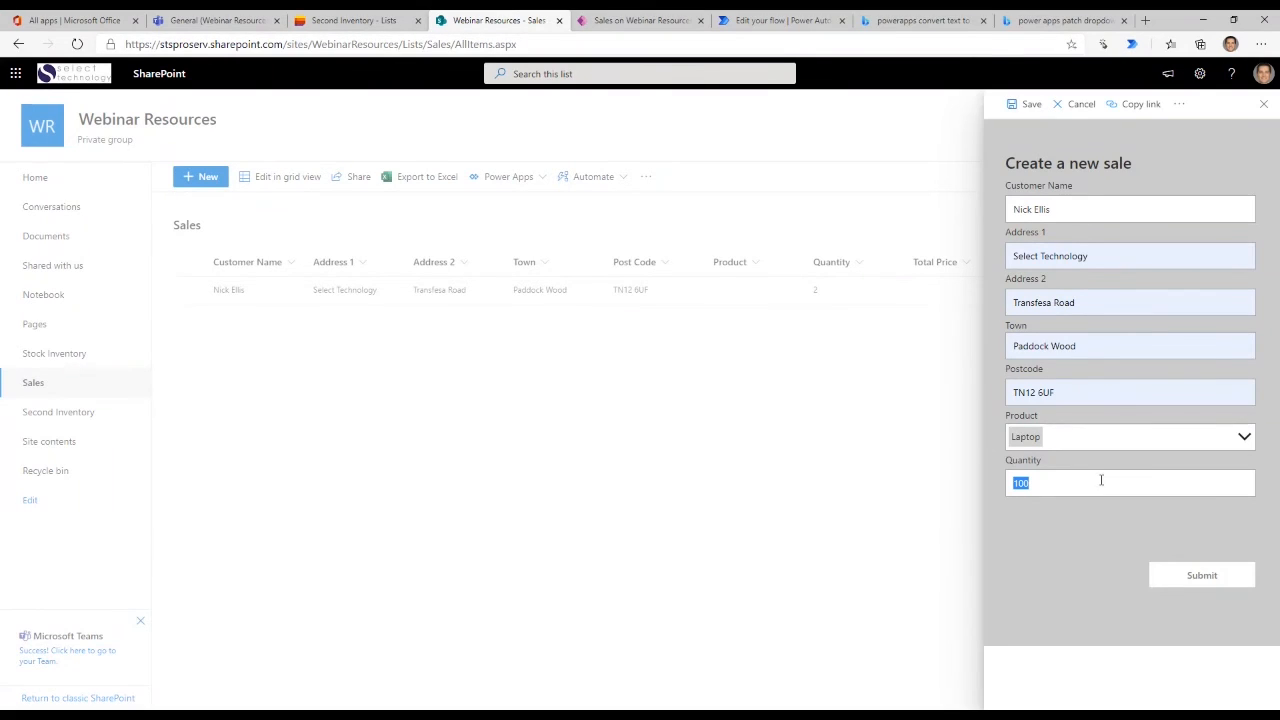
drag(1049, 480, 893, 479)
text(1)
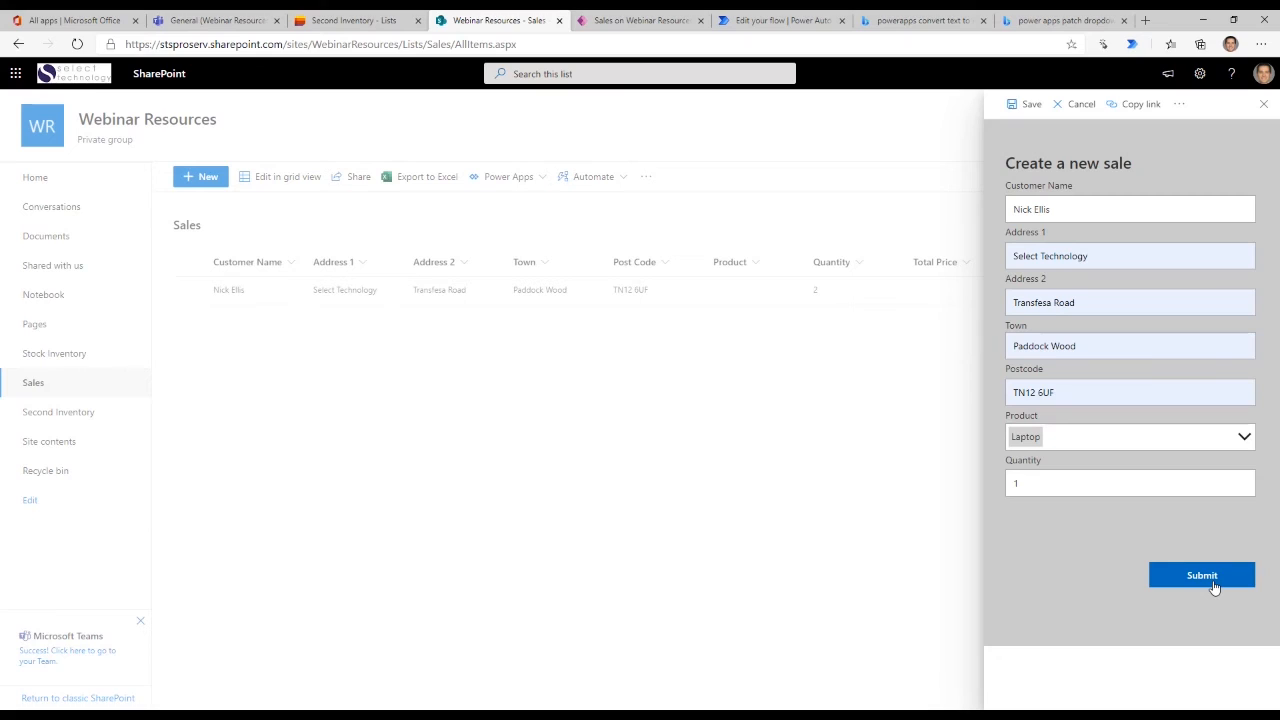
click(1203, 578)
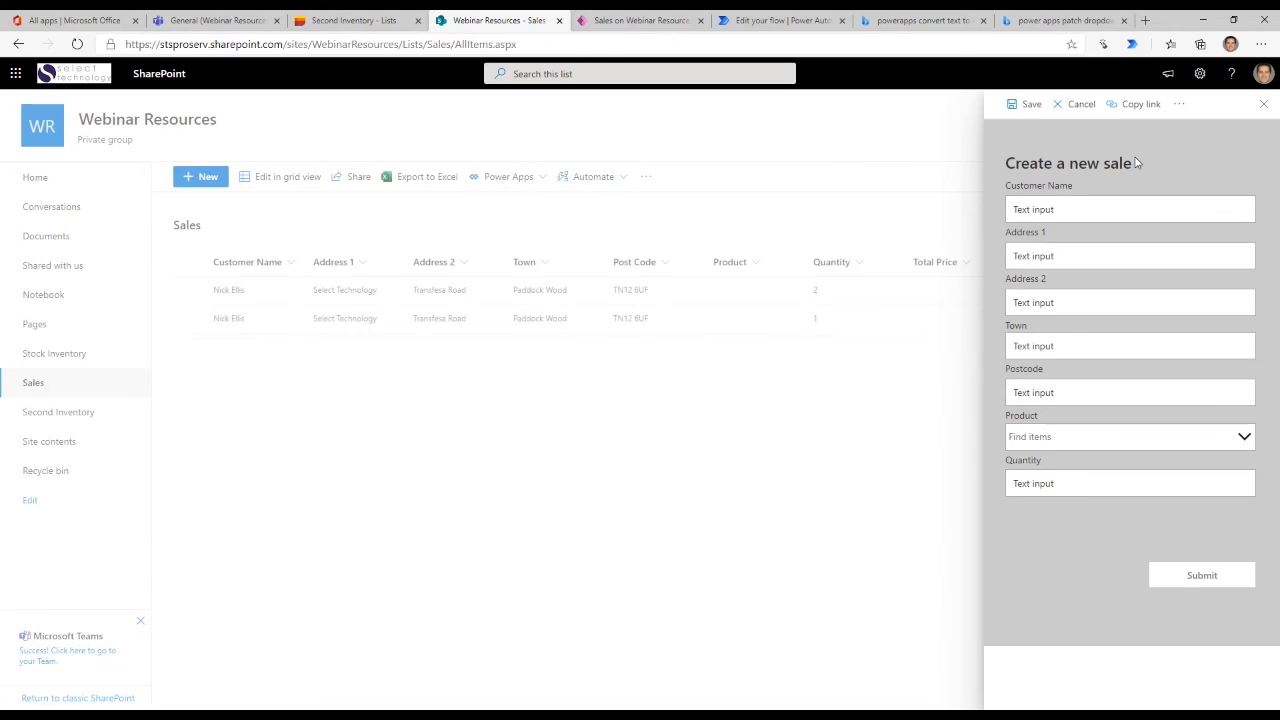
click(1094, 112)
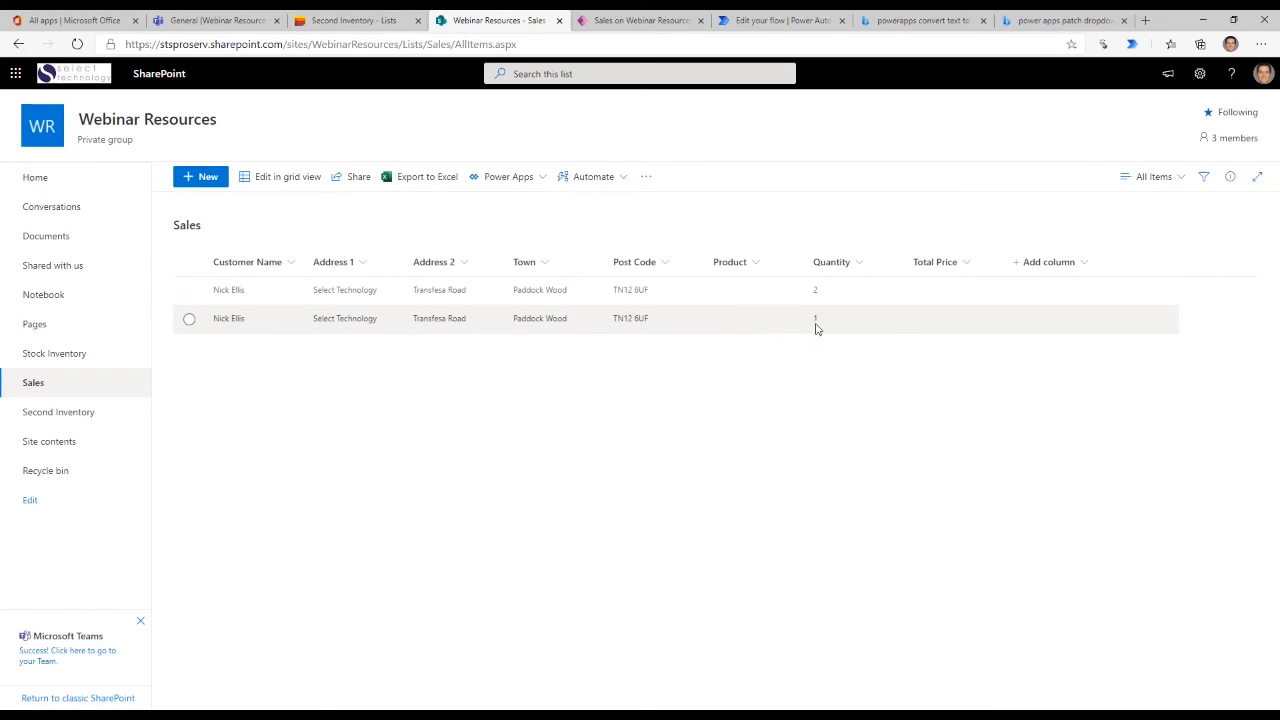
- Check the Create Shipping Label flow's refreshed run history in Power Automate and return to the Sales list in SharePoint
click(785, 21)
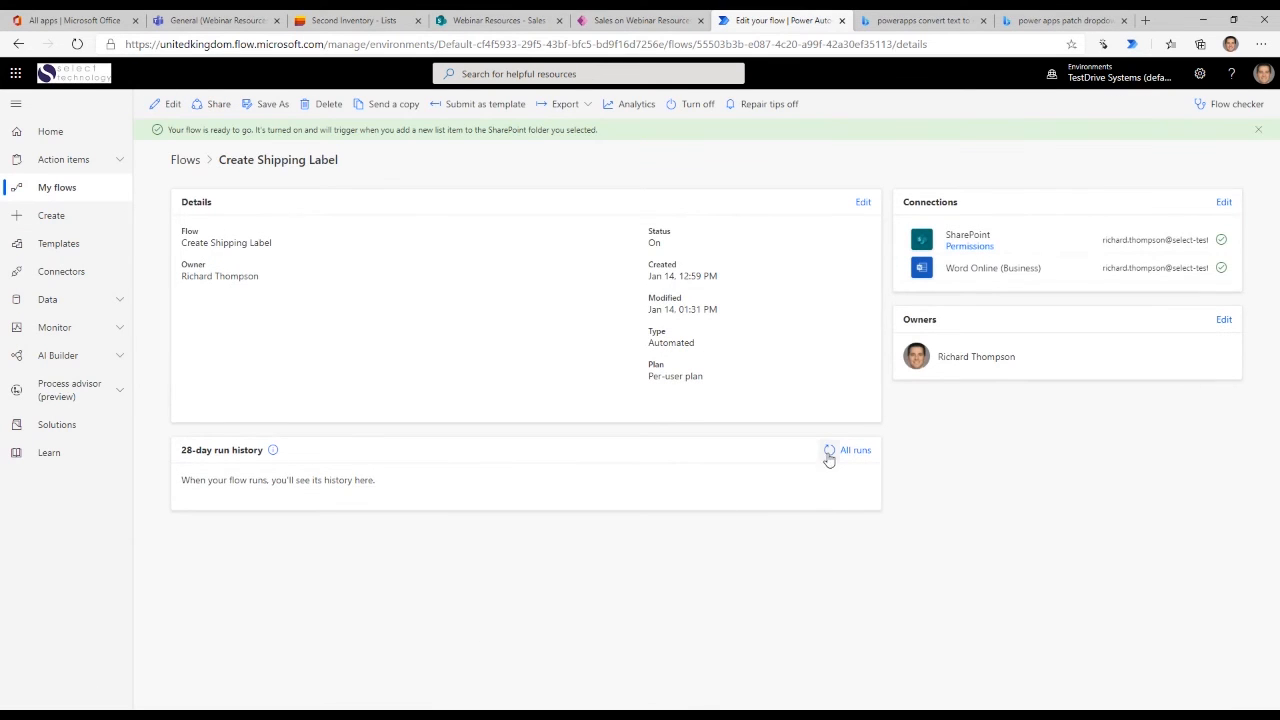
click(828, 456)
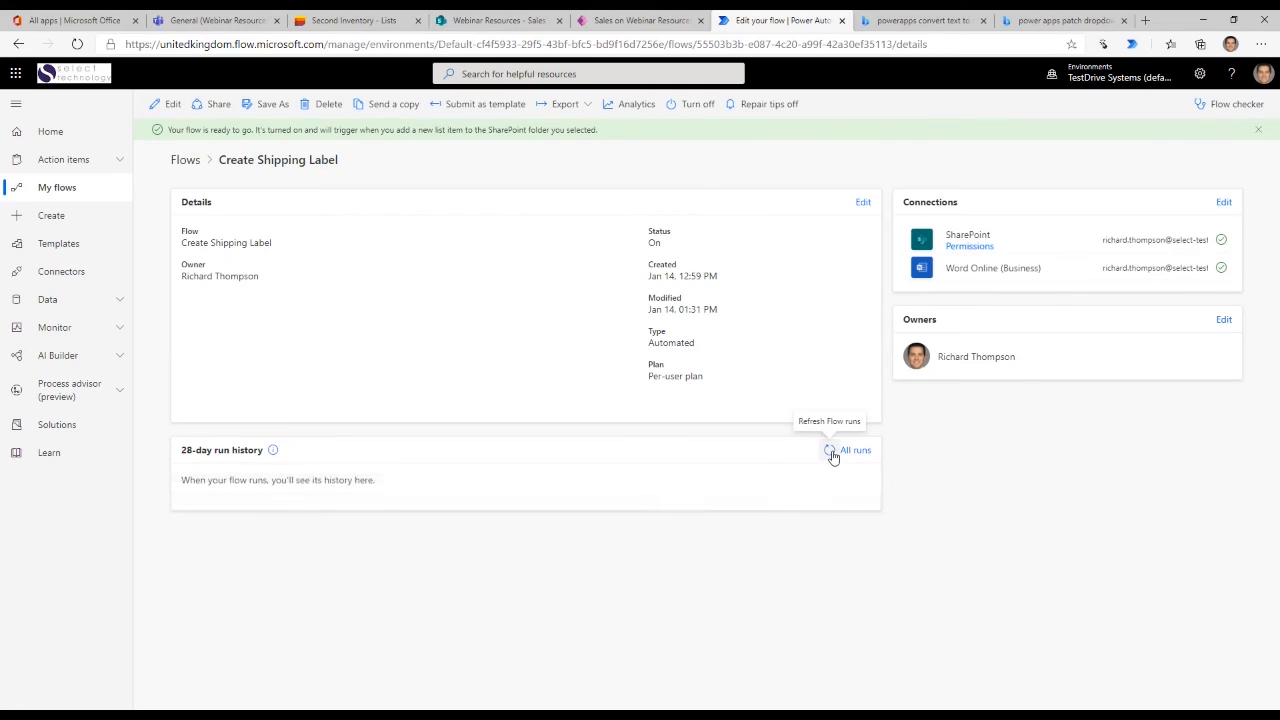
click(831, 452)
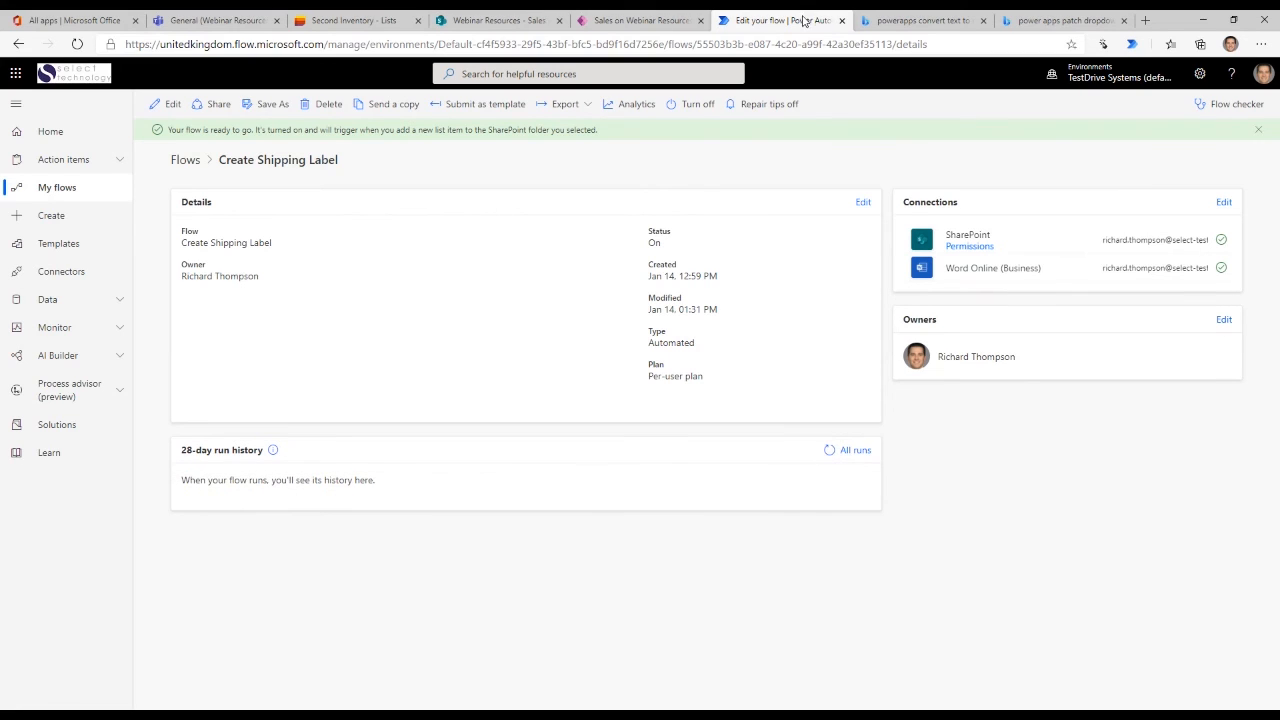
click(475, 22)
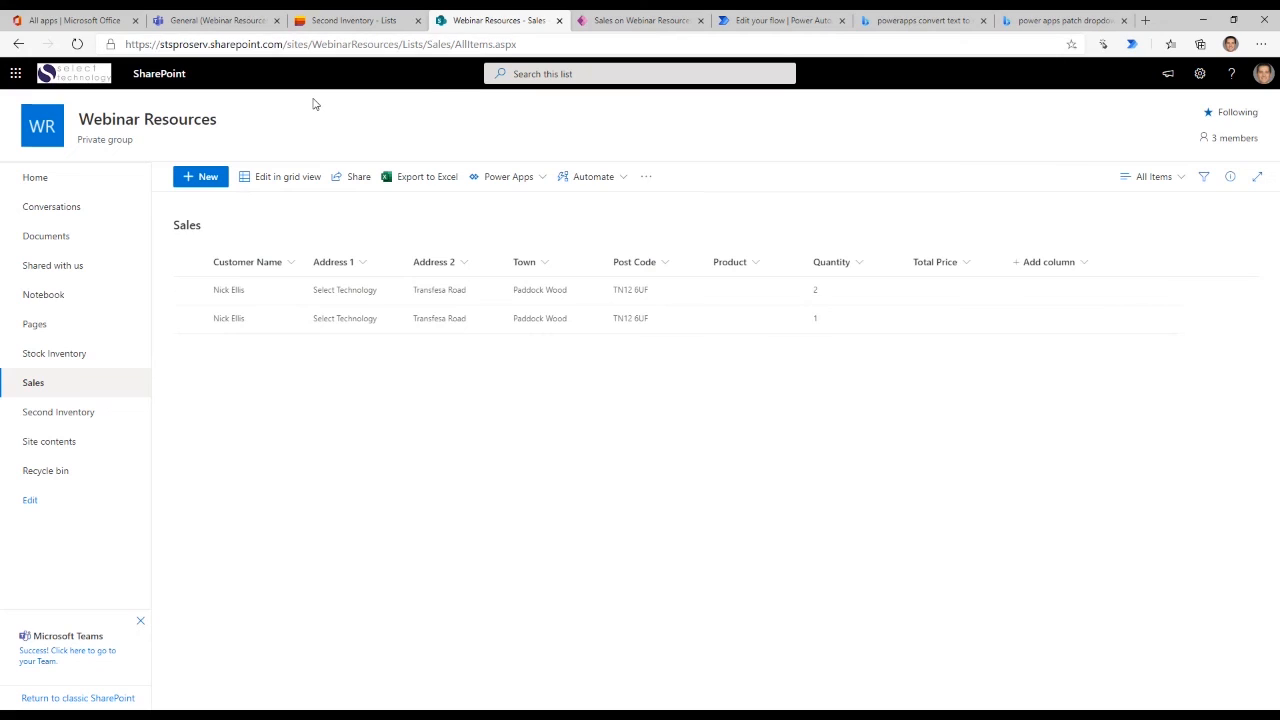